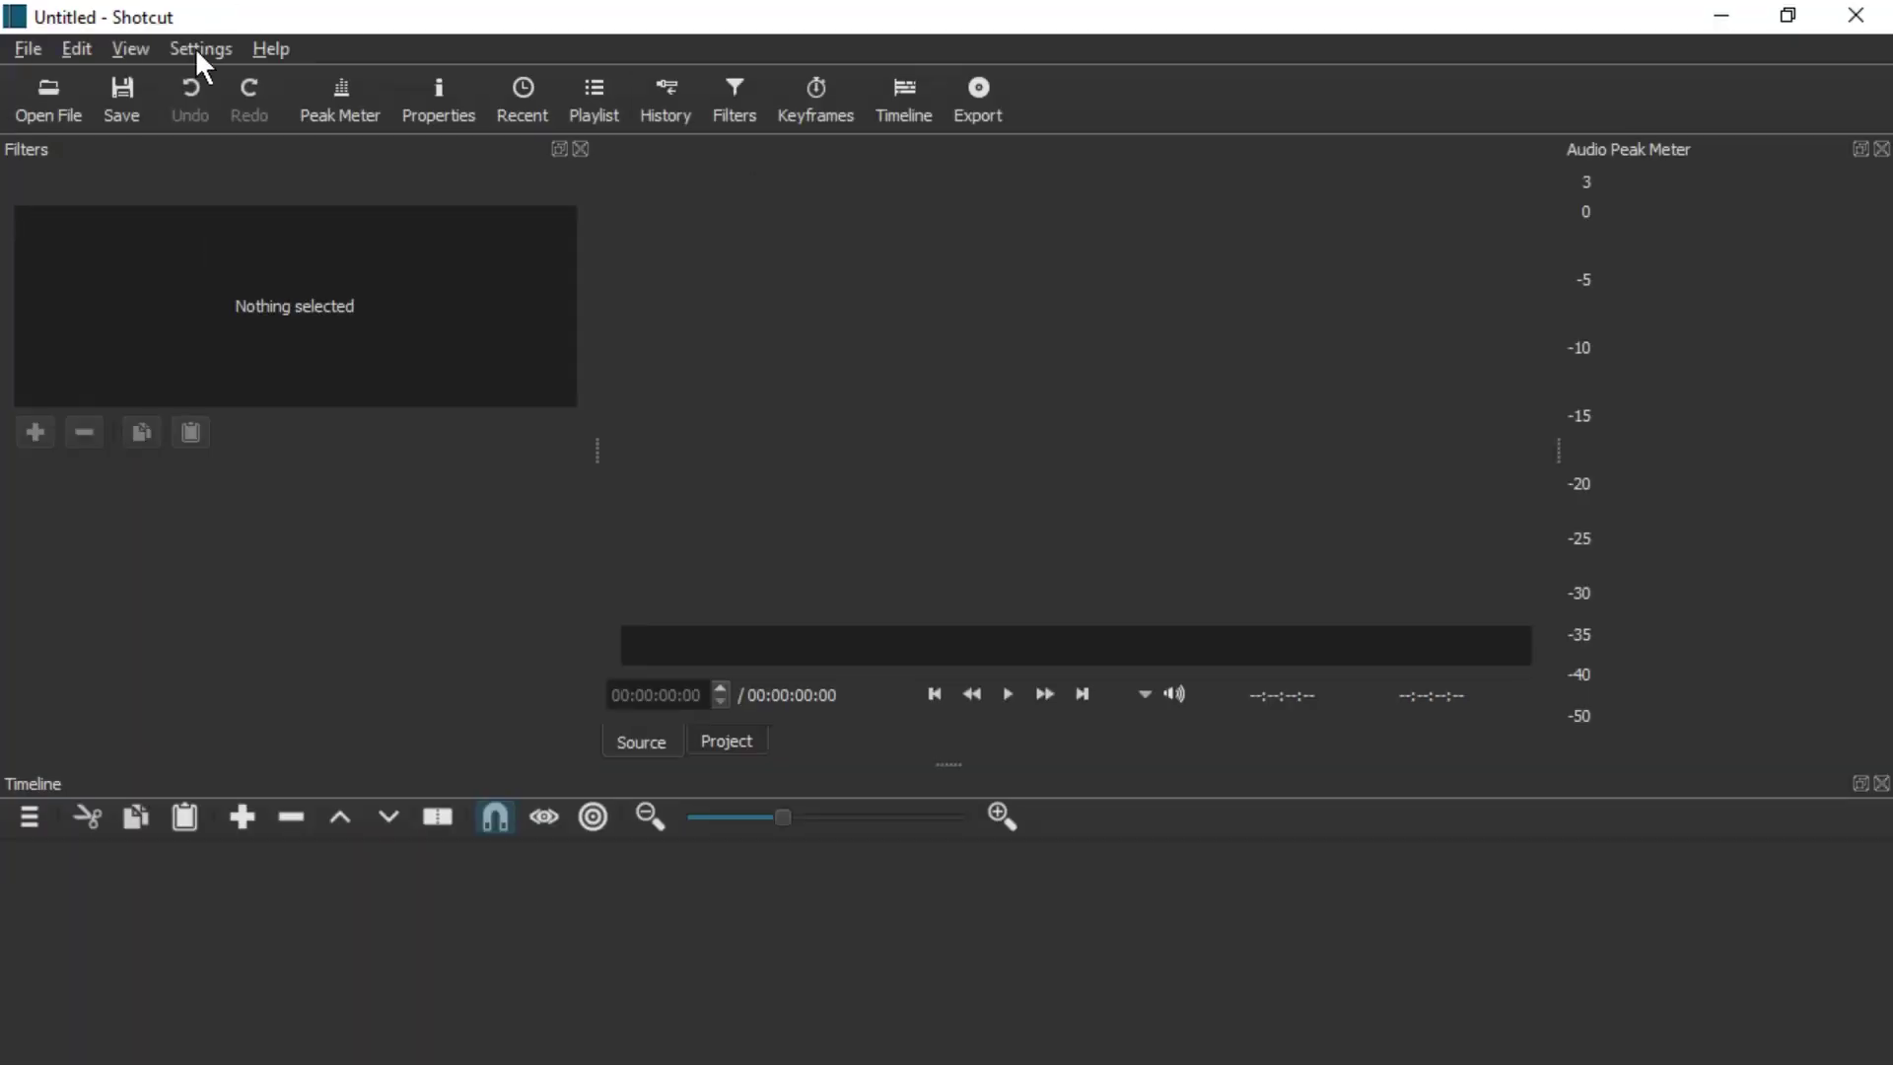
# Look through Settings, then check Shotcut's version 18.09.16 in Help > About and close it.
pyautogui.click(197, 51)
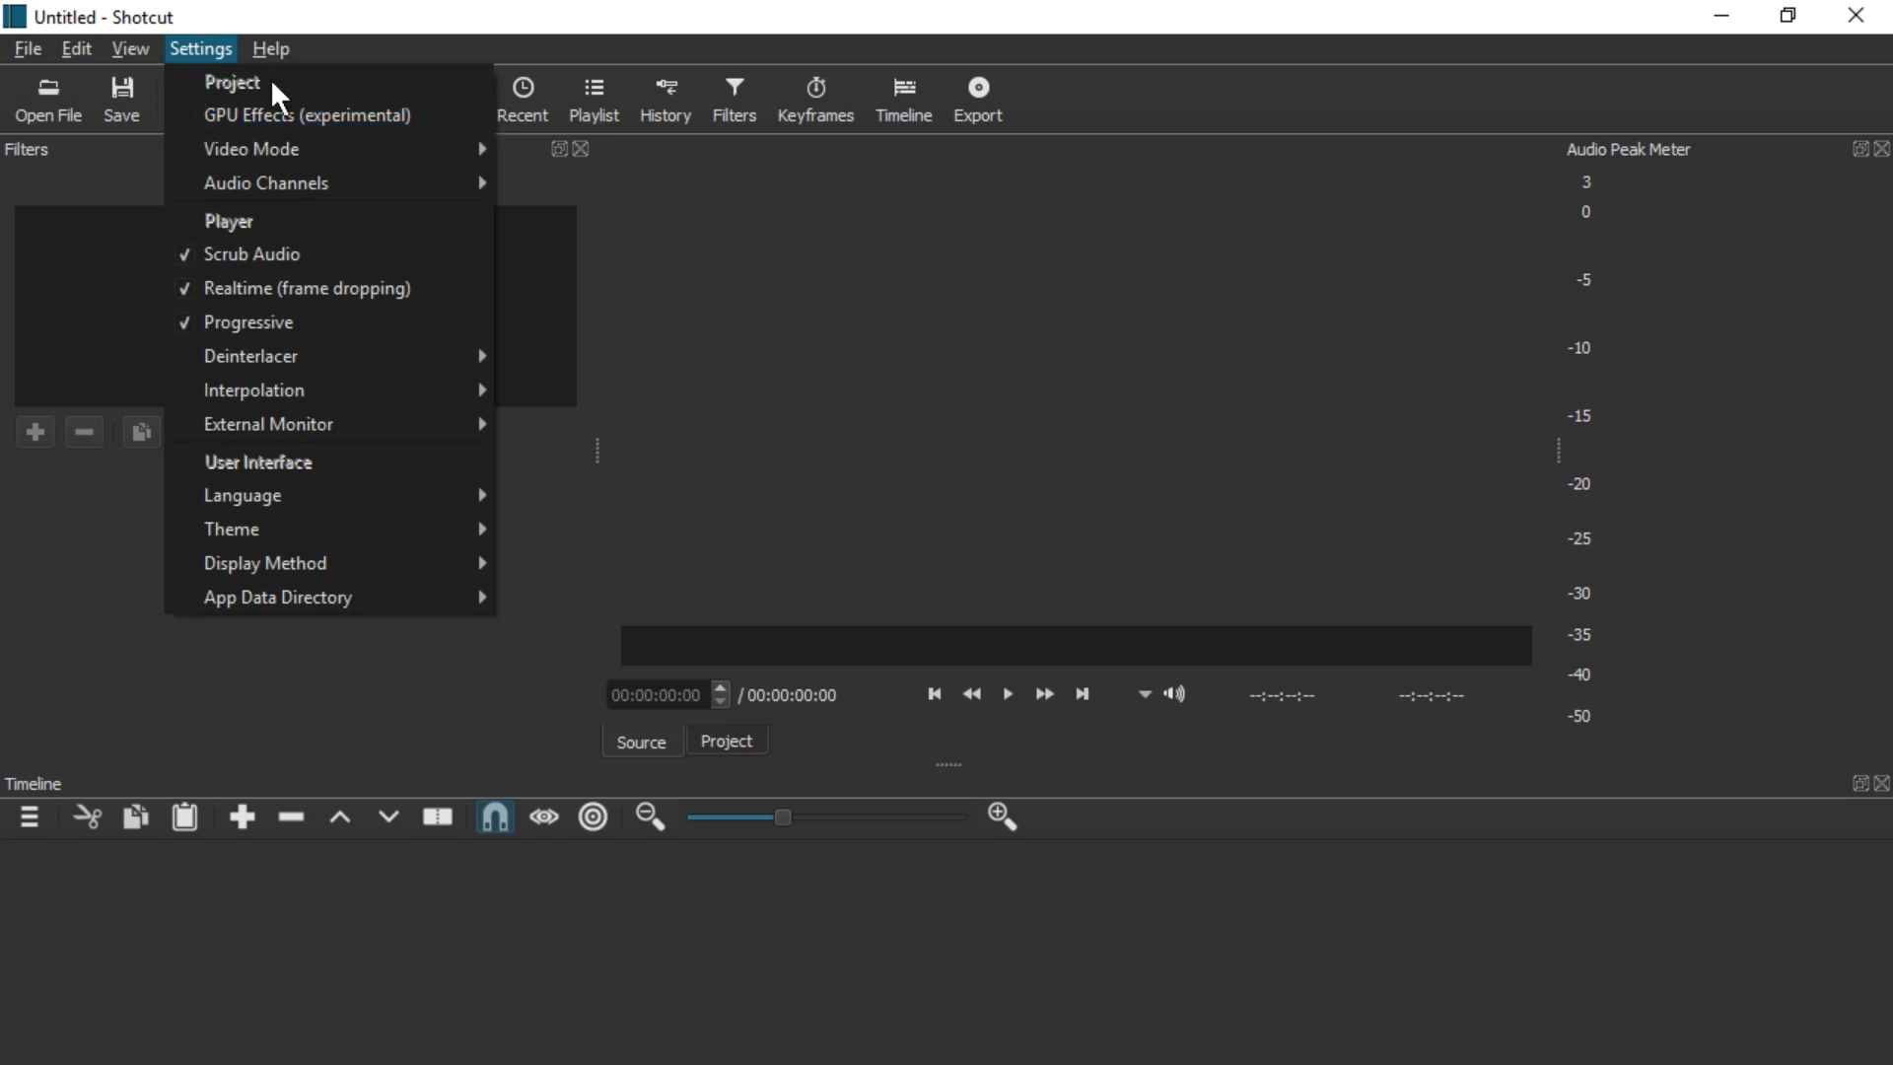
pyautogui.moveTo(270, 54)
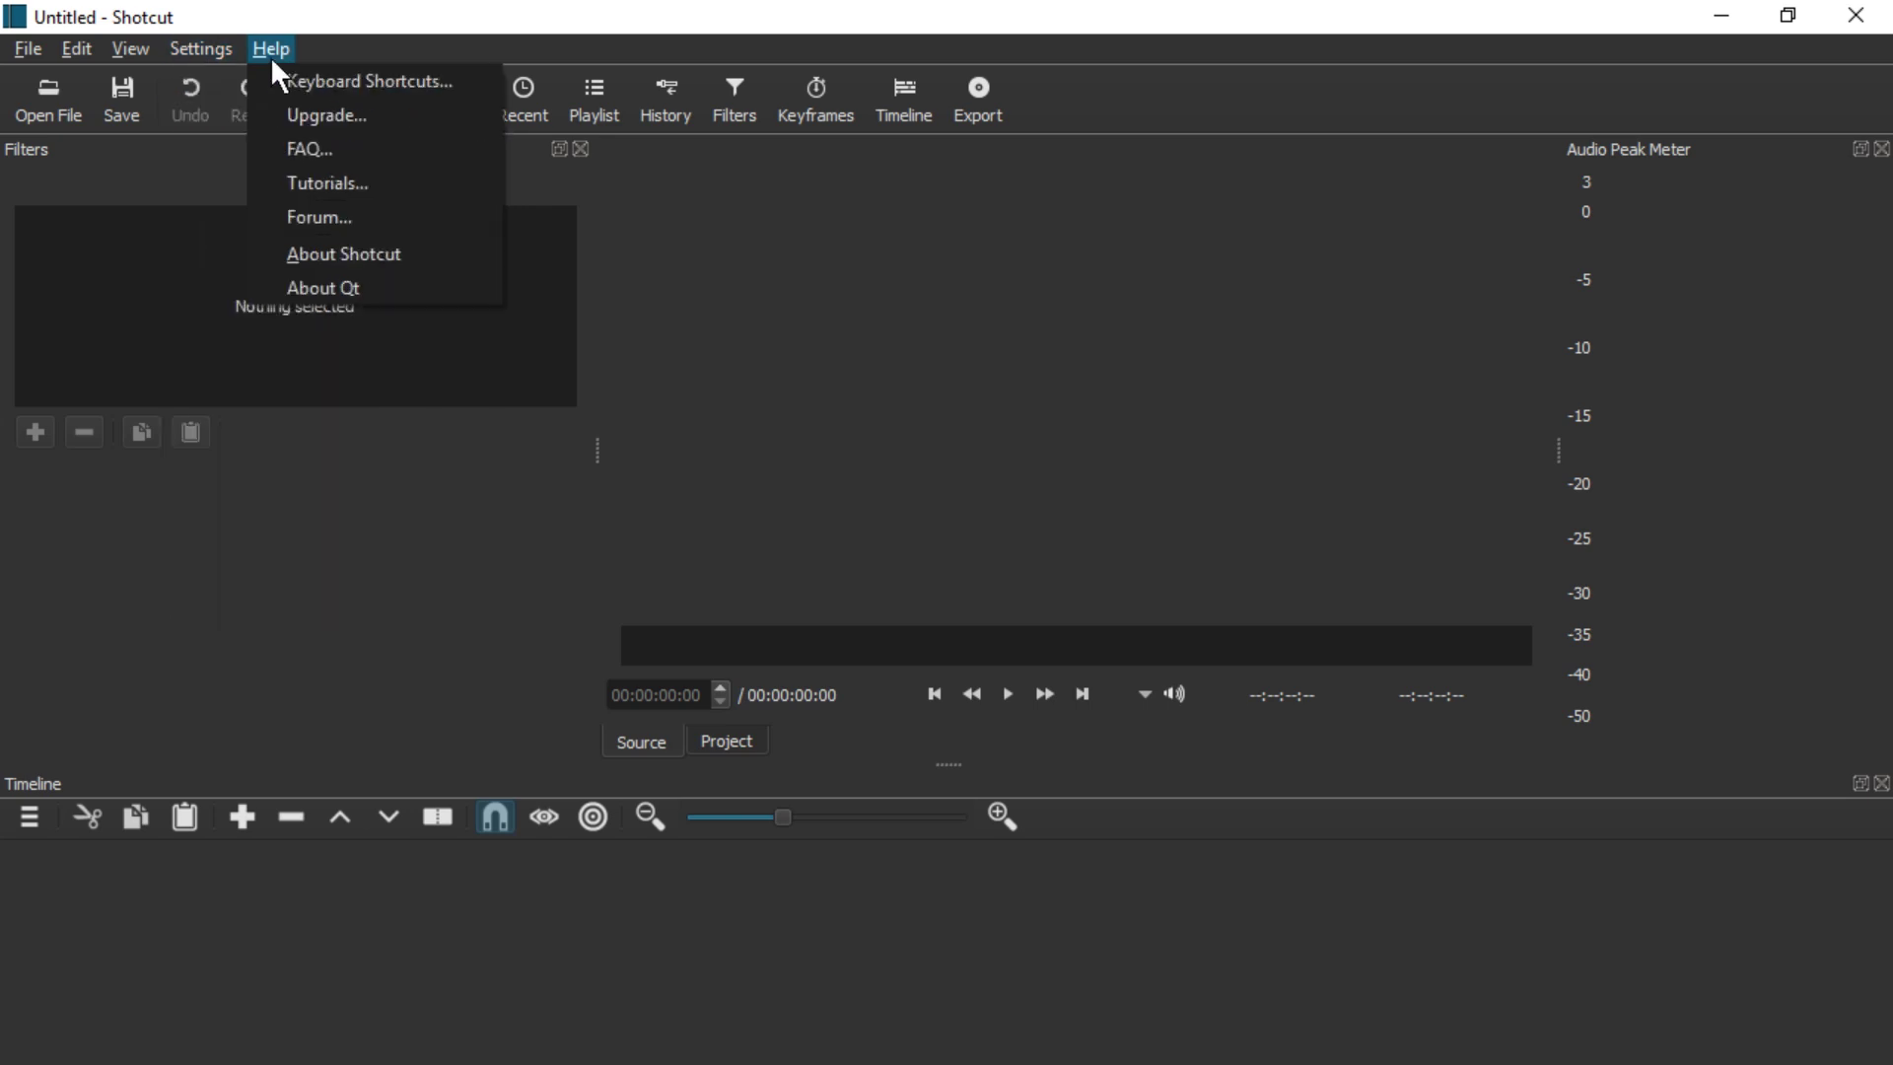
pyautogui.click(367, 258)
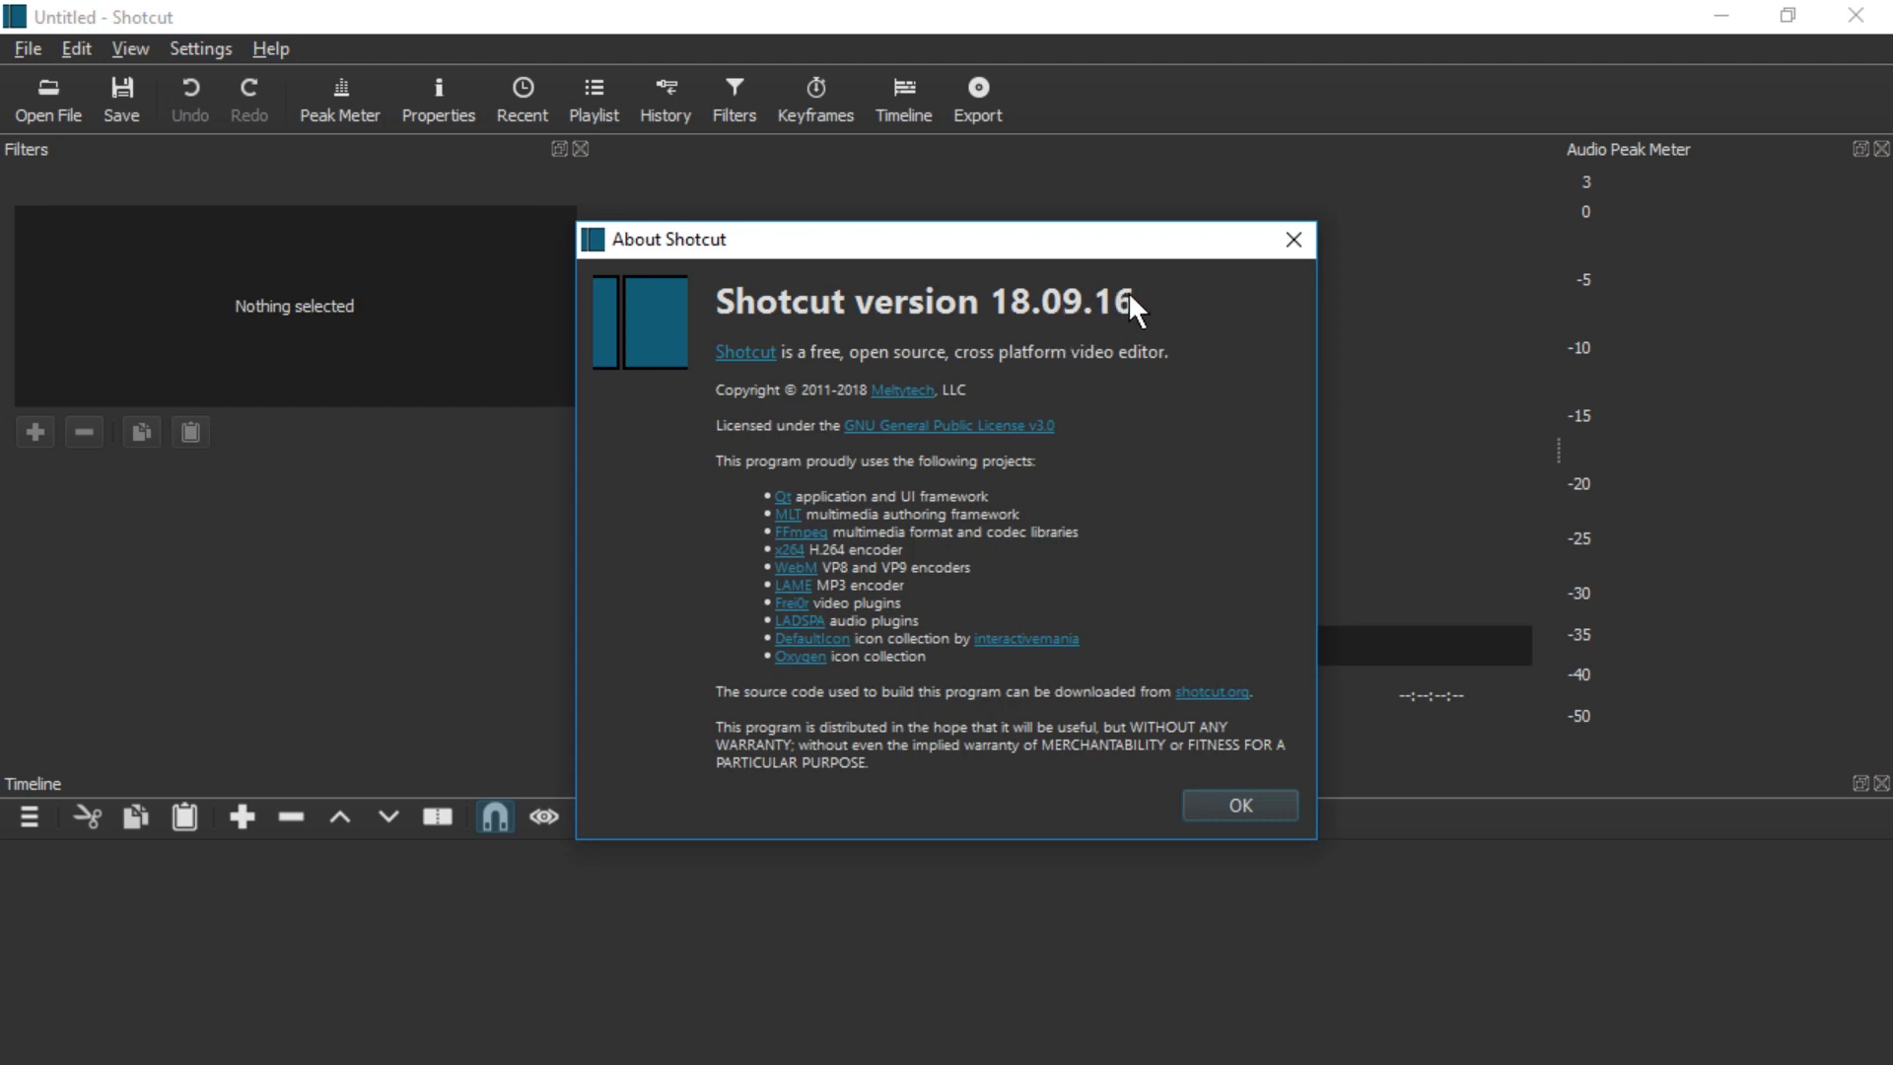
pyautogui.click(1293, 240)
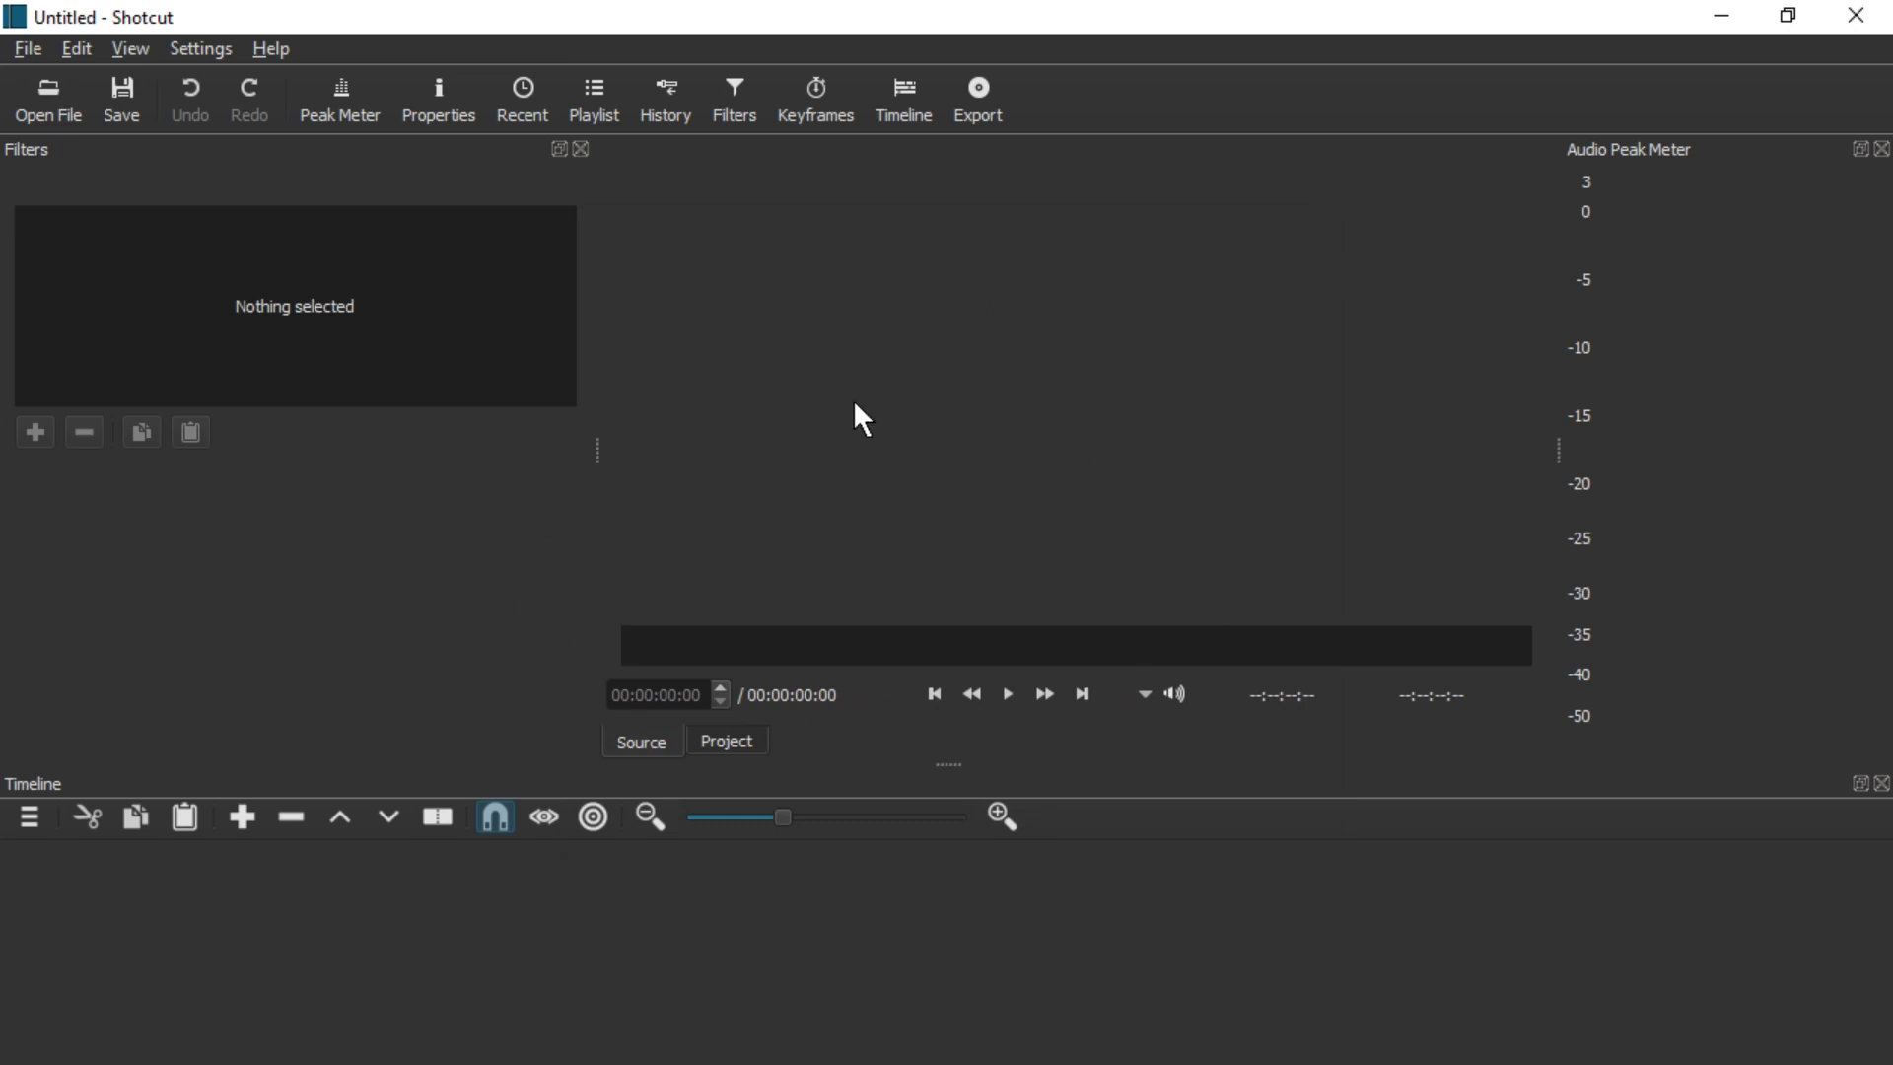
# Restore the default layout and close the Audio Peak Meter panel.
pyautogui.click(131, 49)
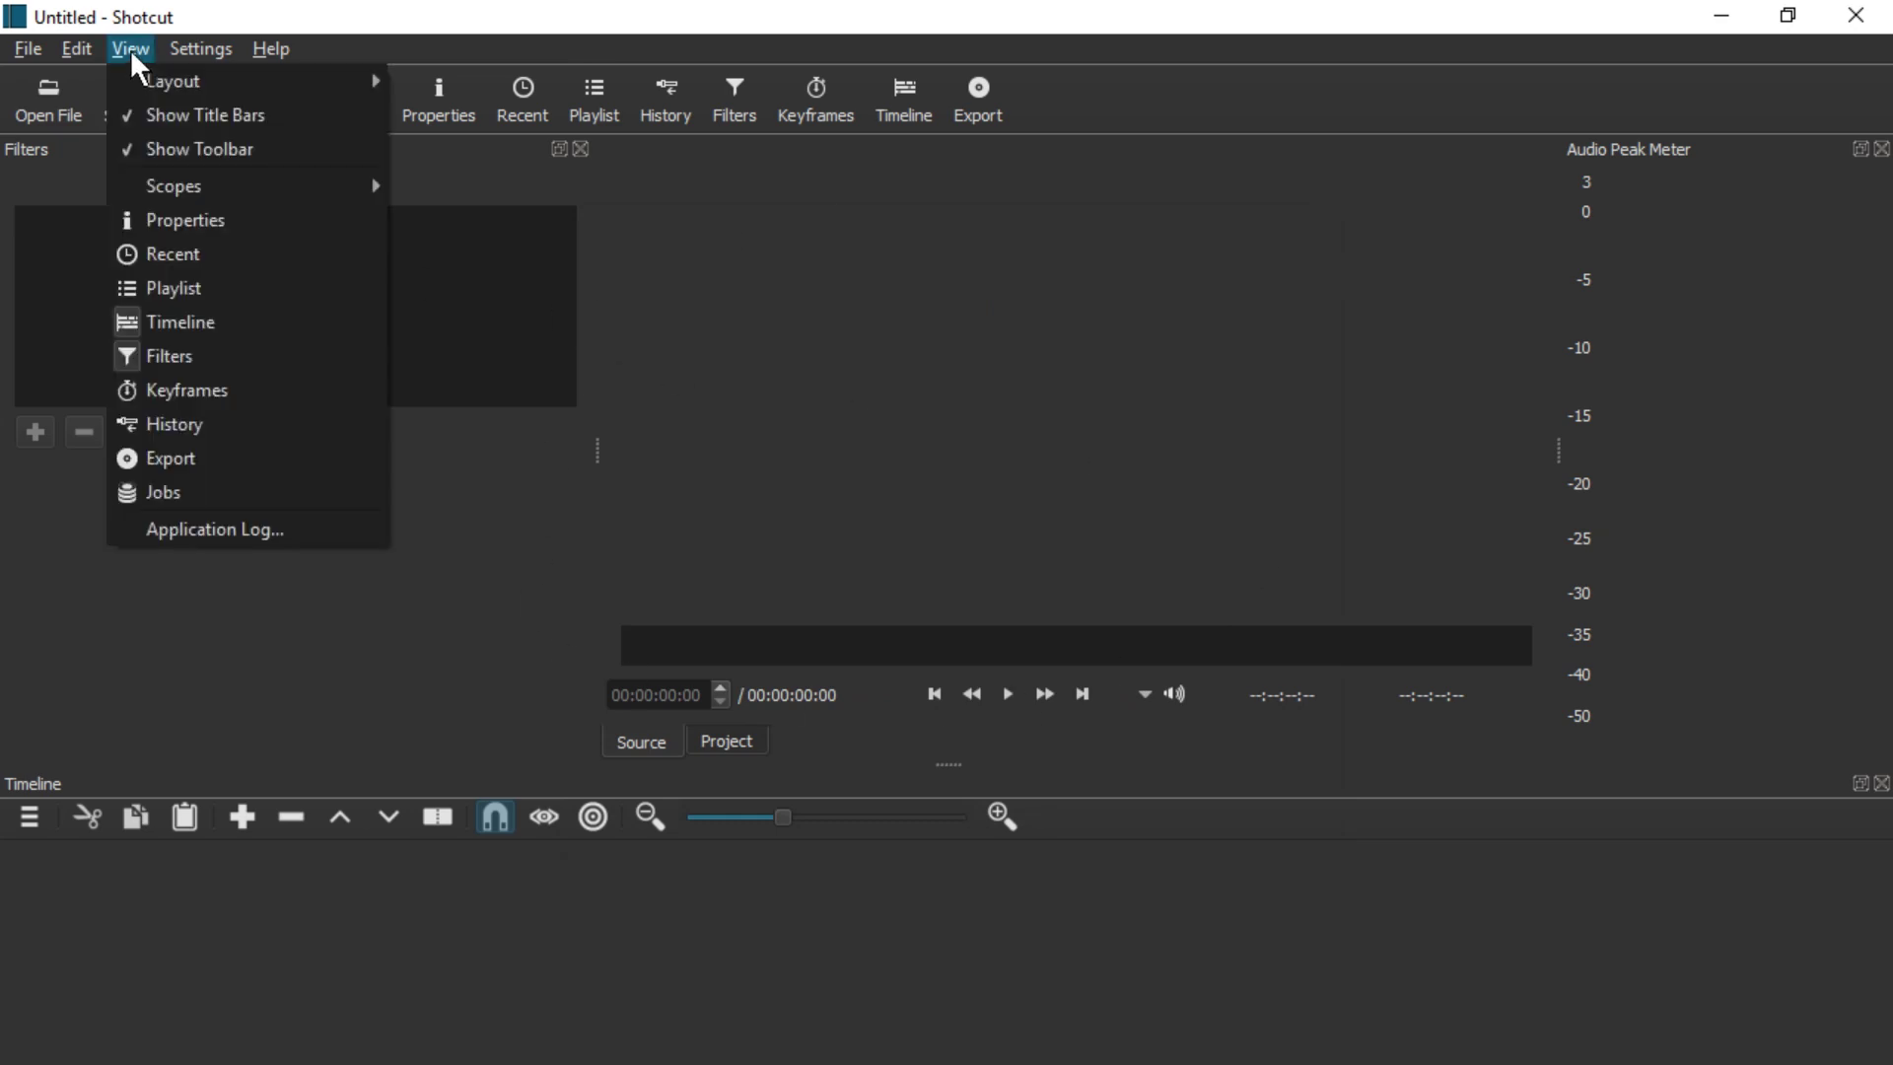
pyautogui.moveTo(346, 87)
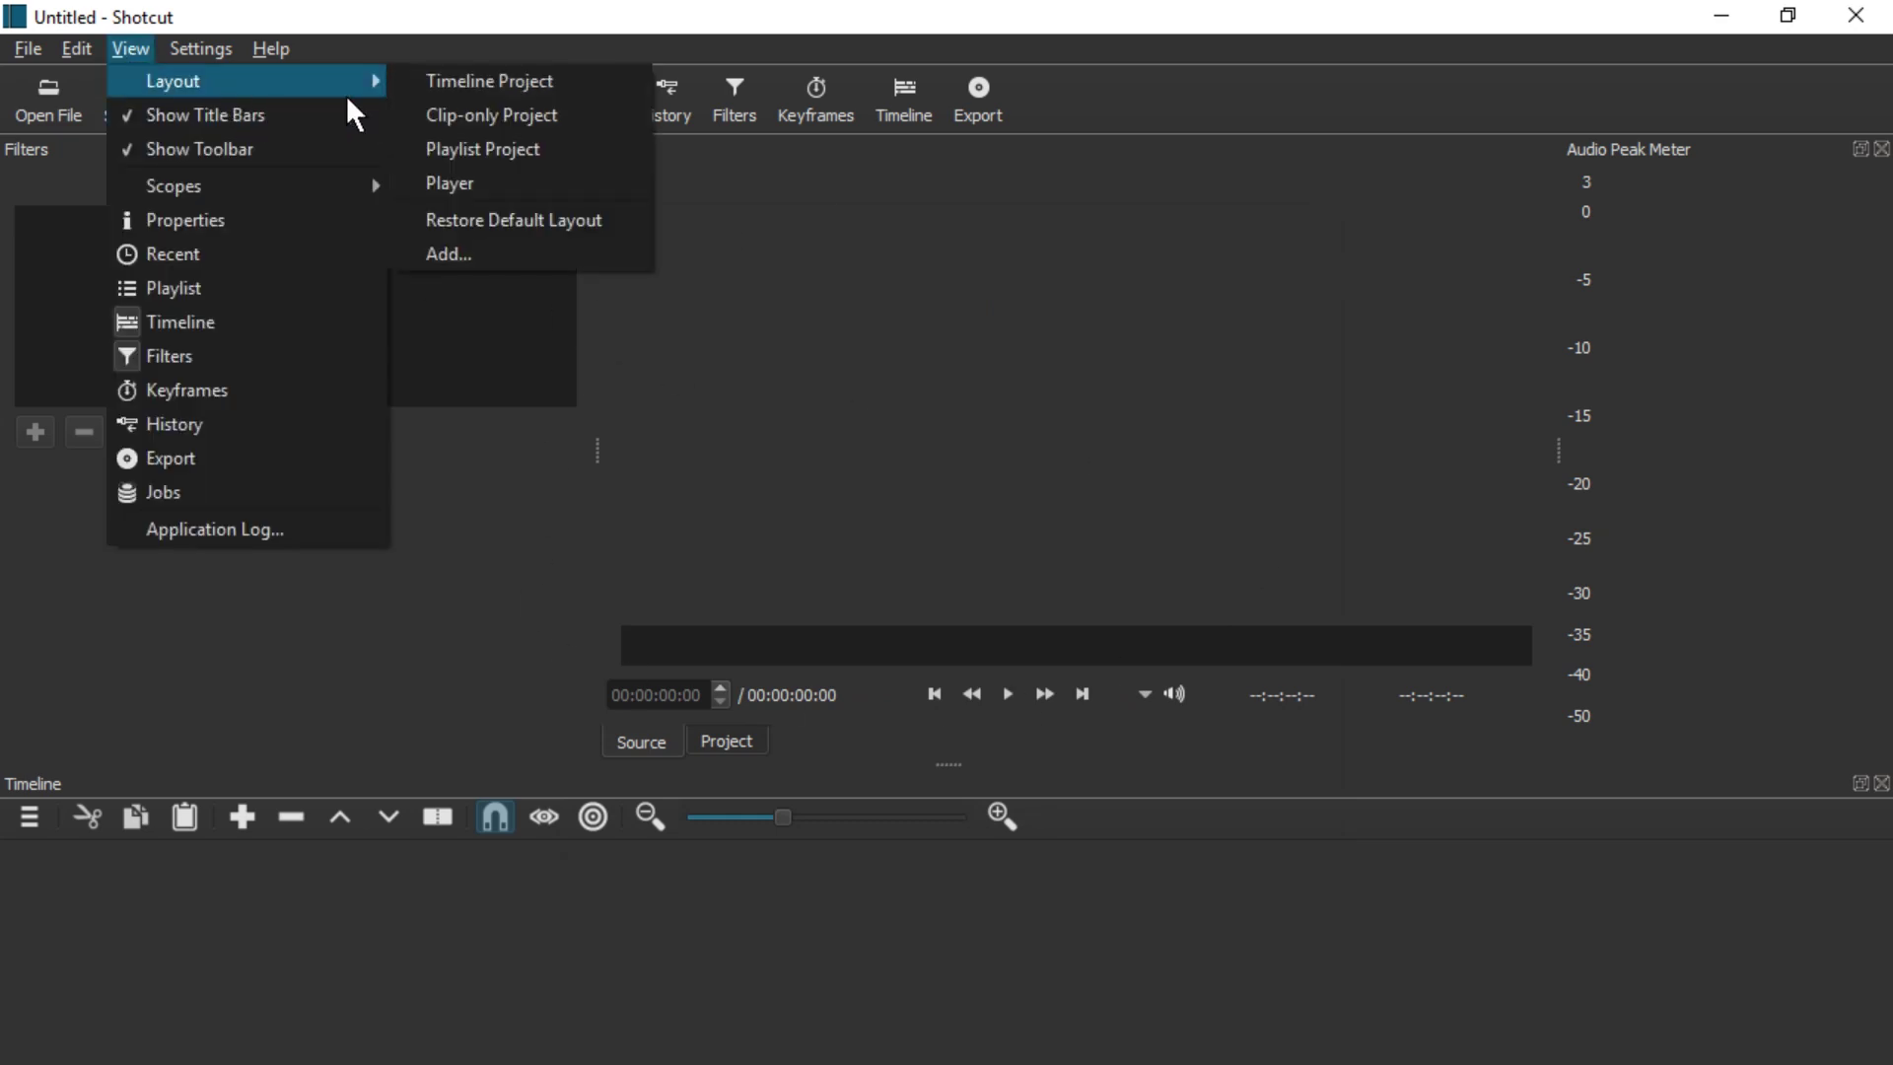
pyautogui.click(624, 221)
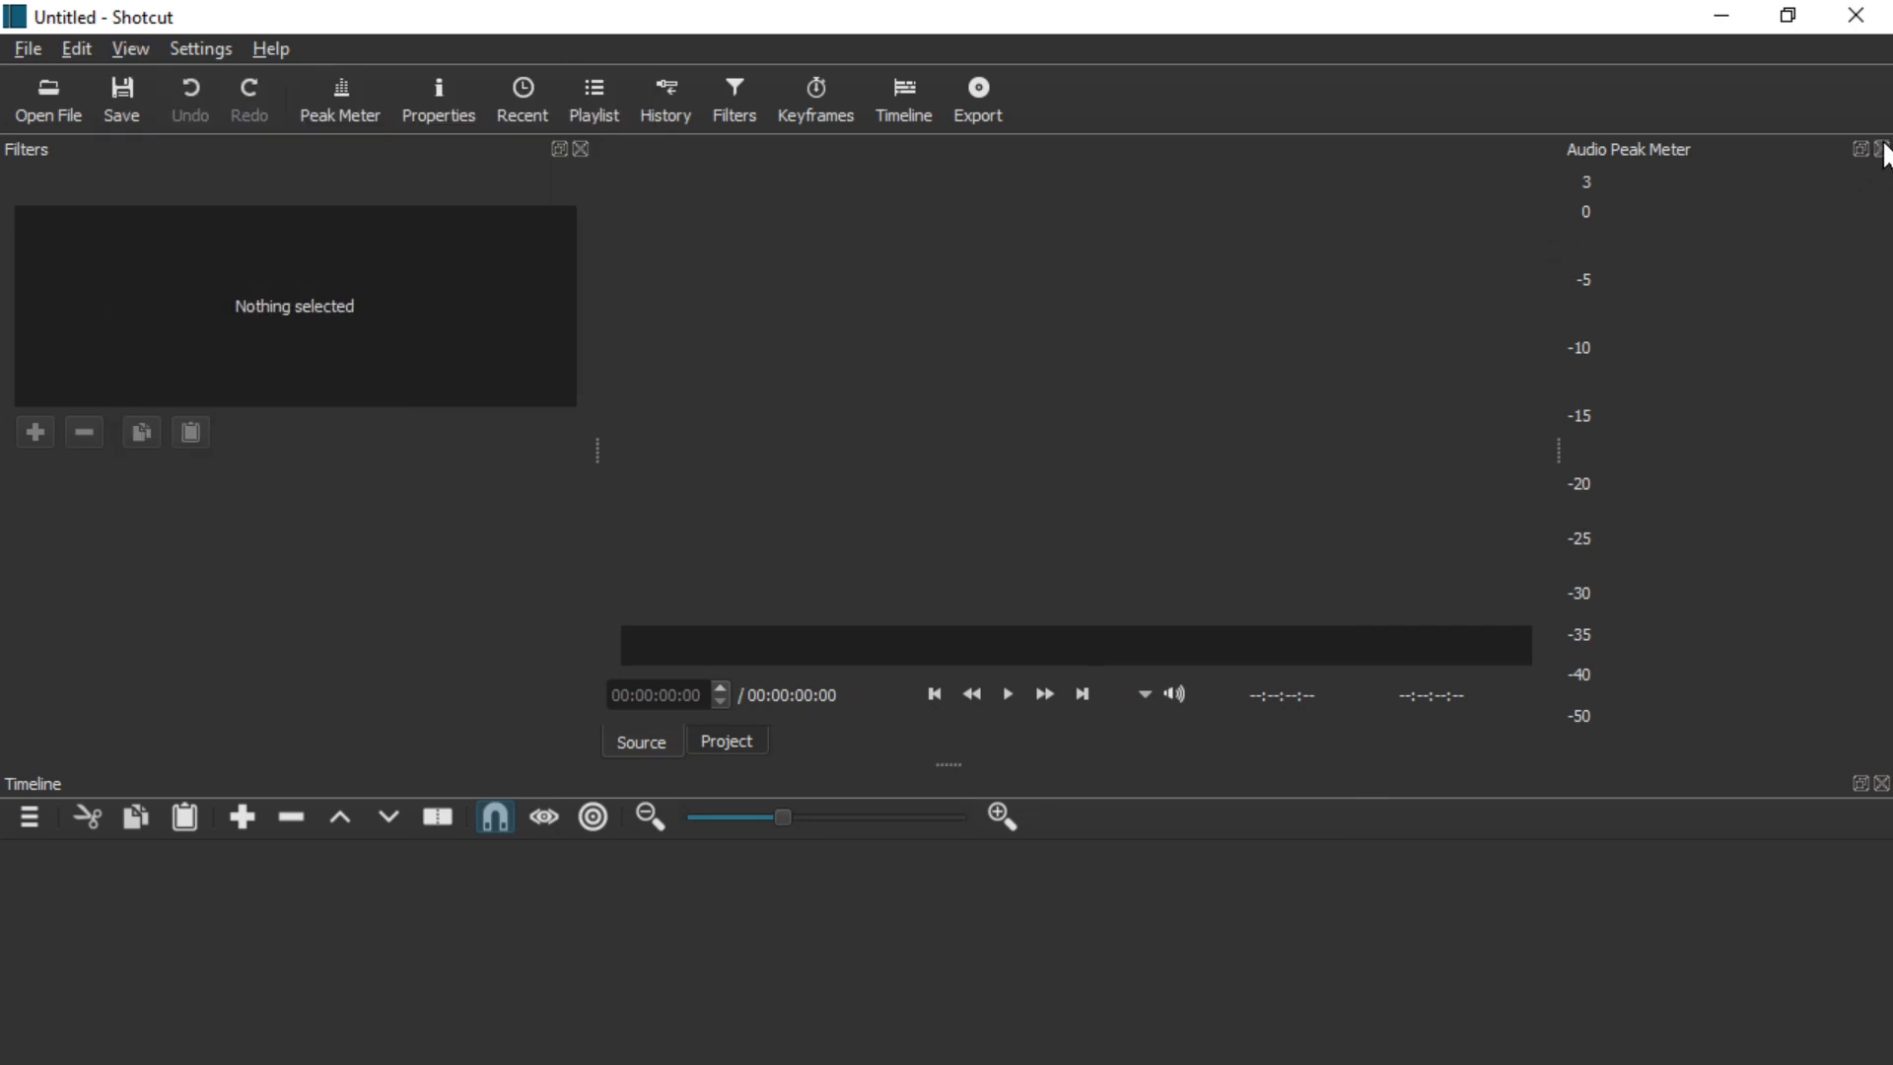
pyautogui.click(1883, 150)
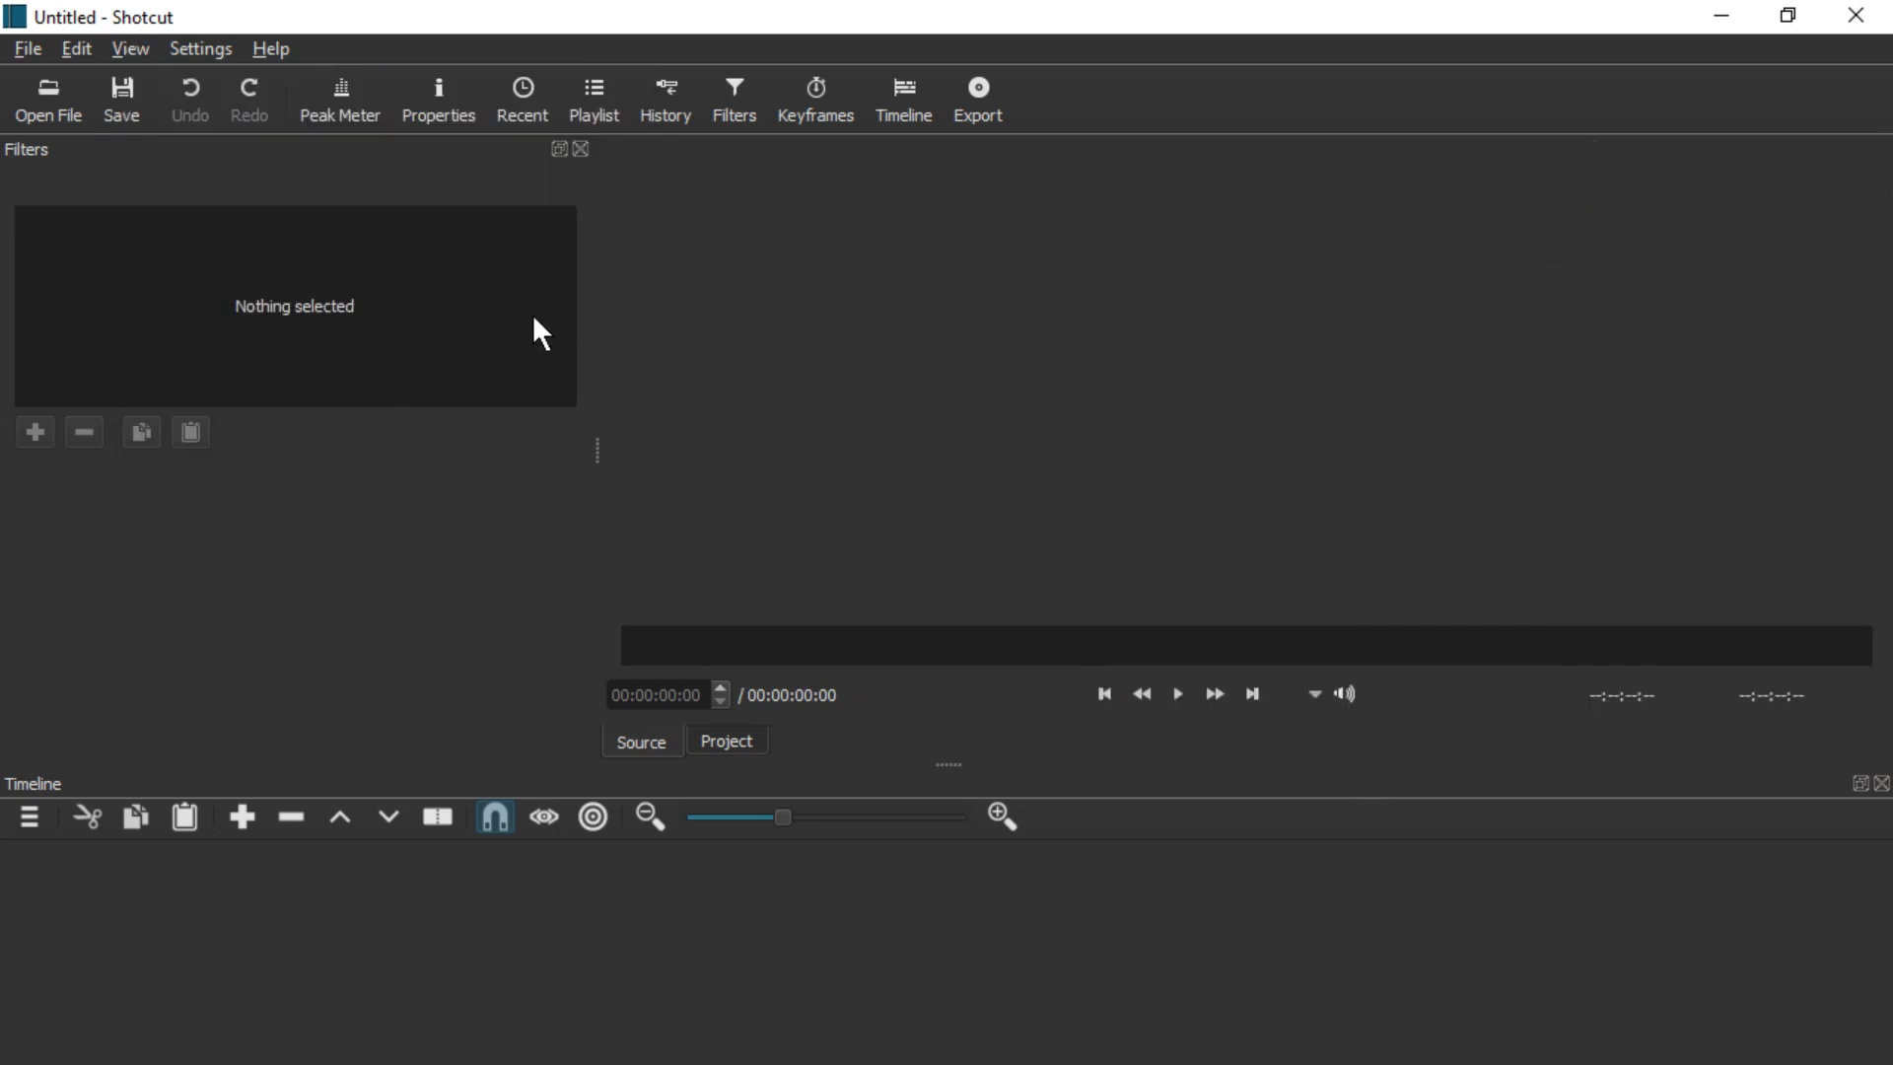
# Bring skate4, skate3, skate2 and skate.mov from Explorer onto track V1 in that order.
pyautogui.hotkey('alt', 'Tab')
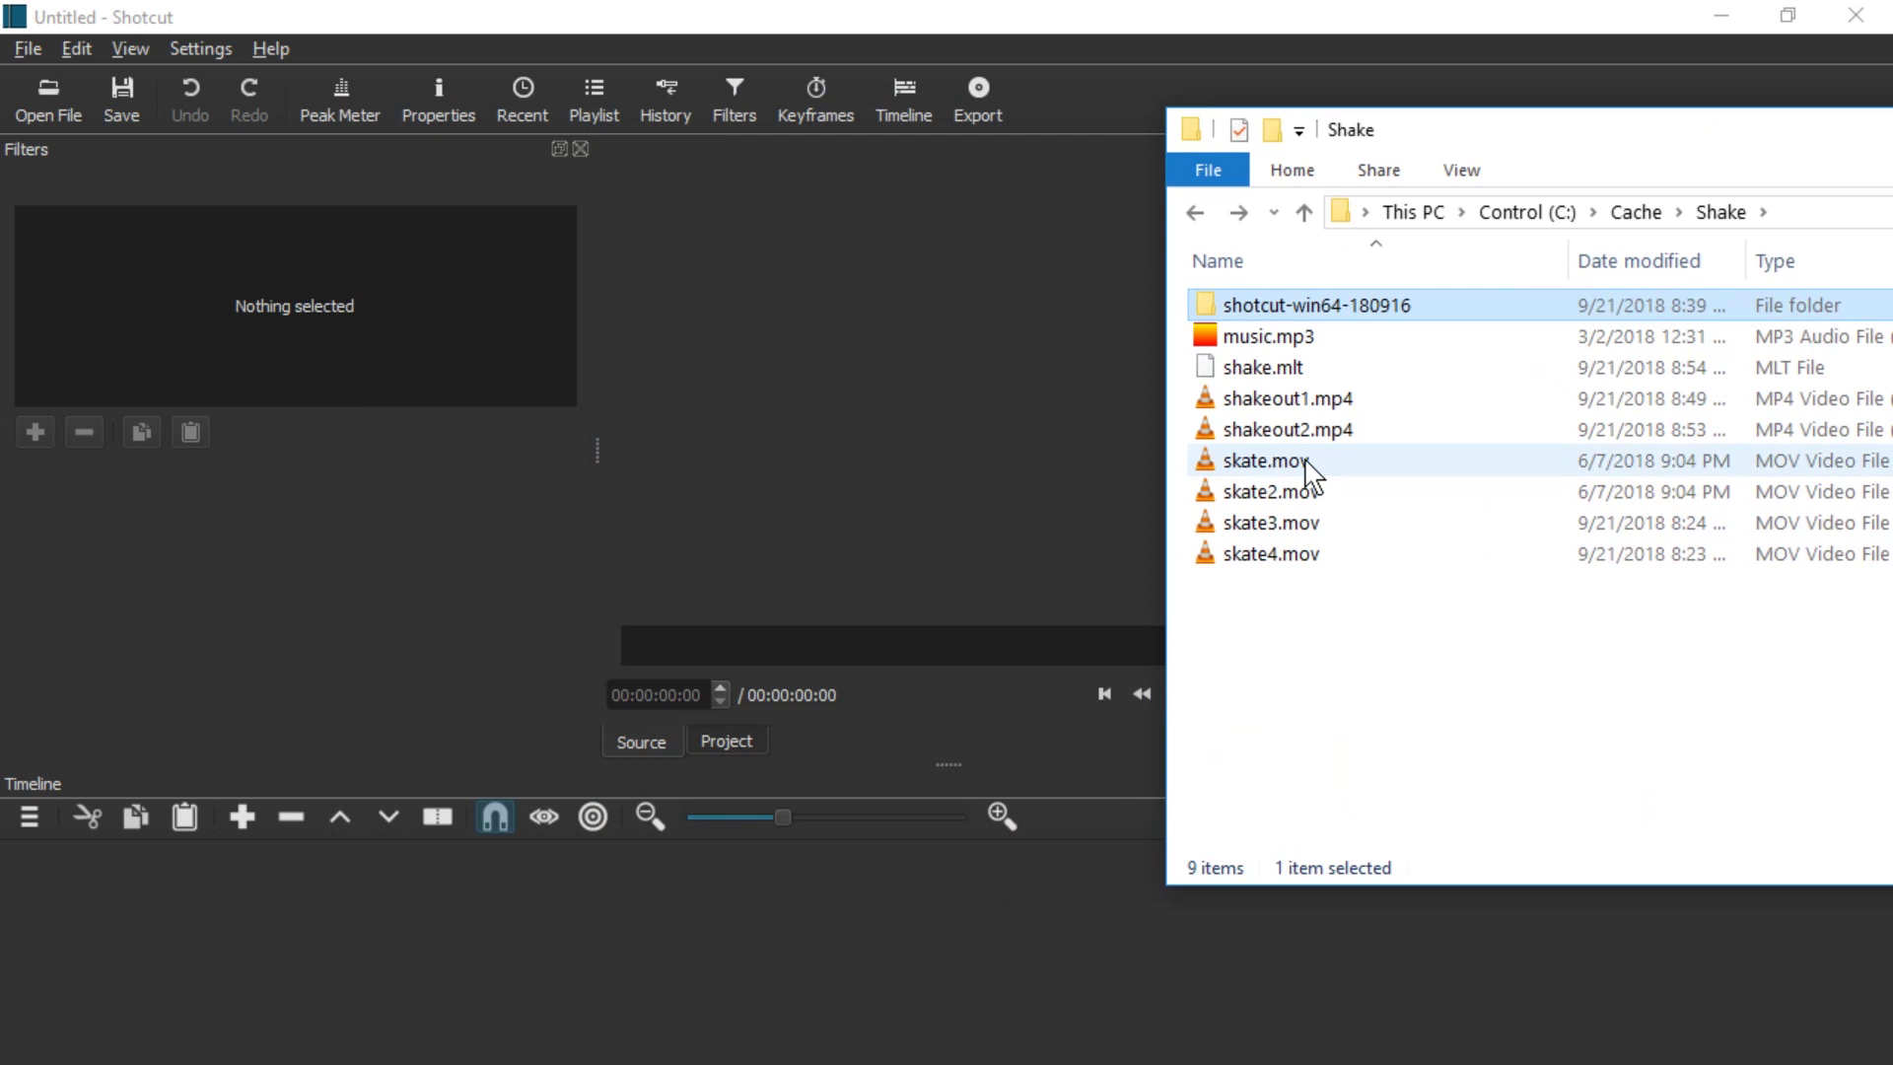
pyautogui.moveTo(1223, 554); pyautogui.dragTo(203, 930)
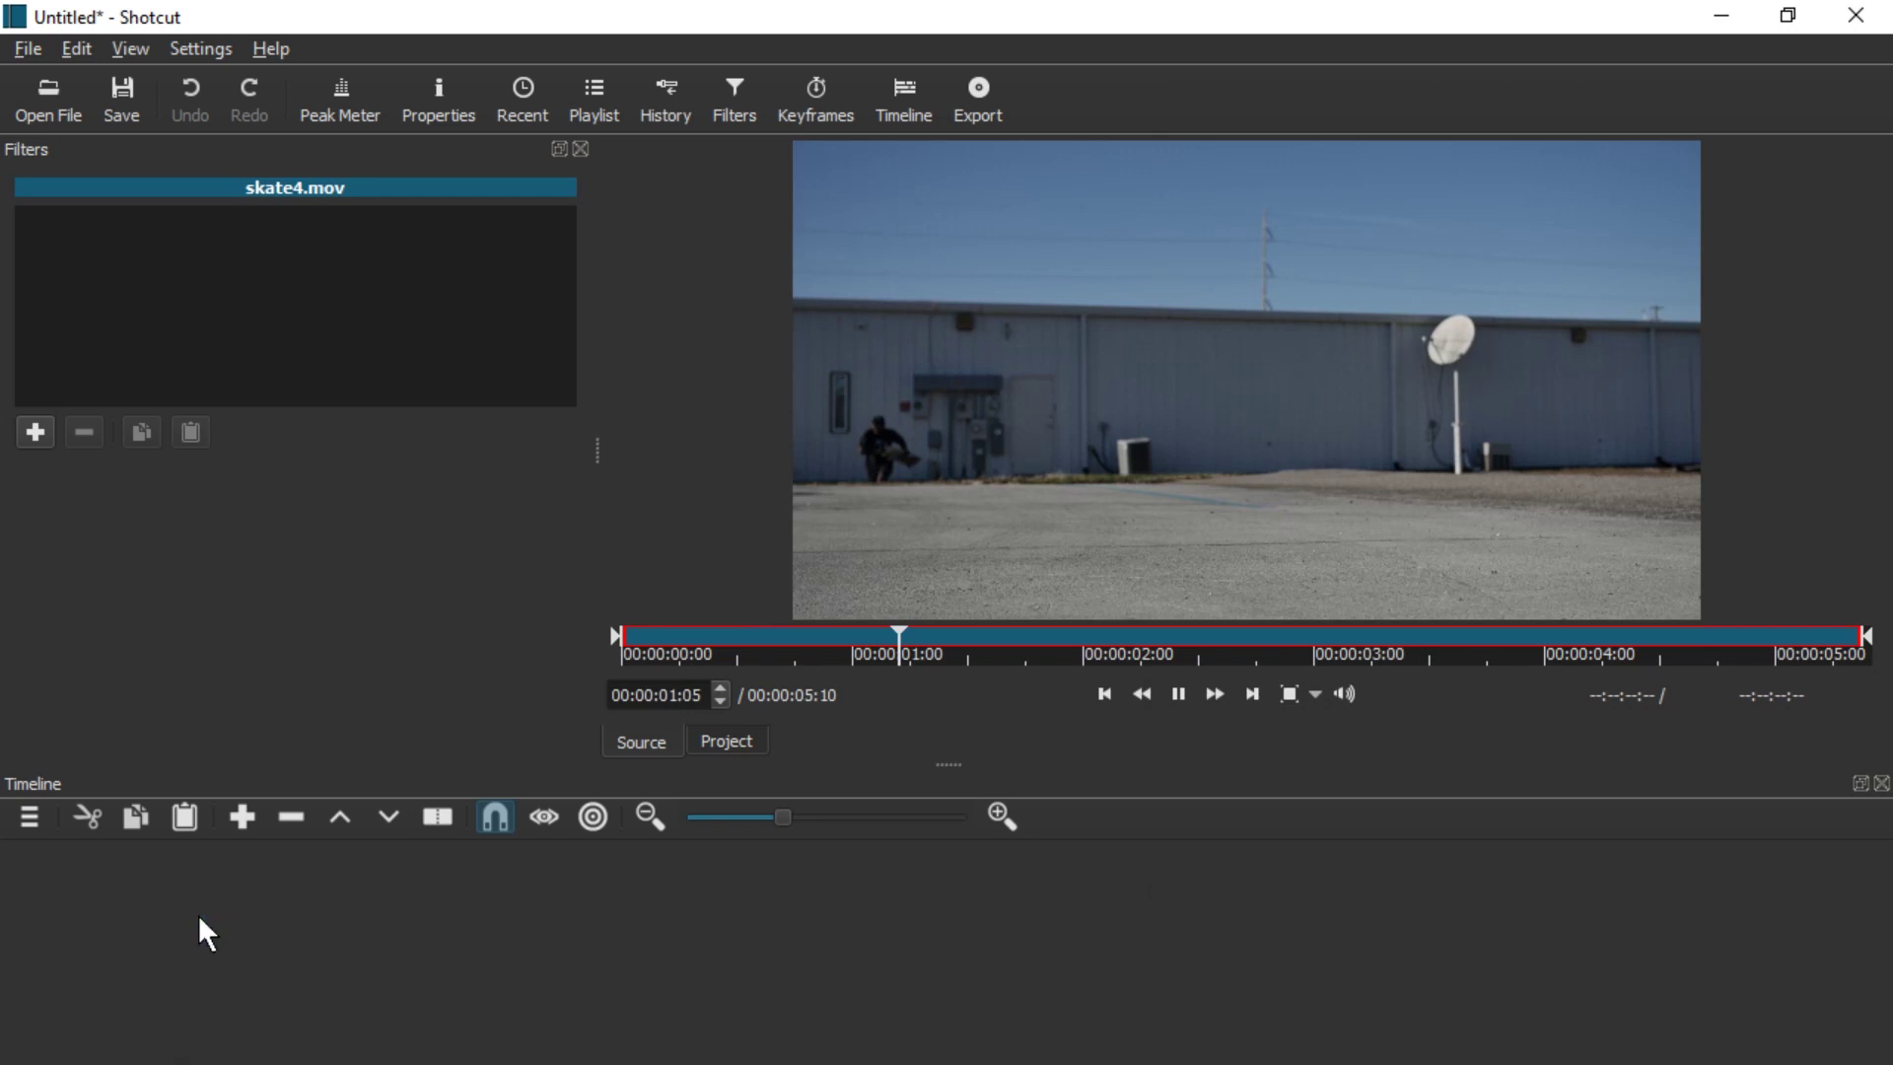
pyautogui.hotkey('alt', 'Tab')
pyautogui.moveTo(1256, 537); pyautogui.dragTo(552, 927)
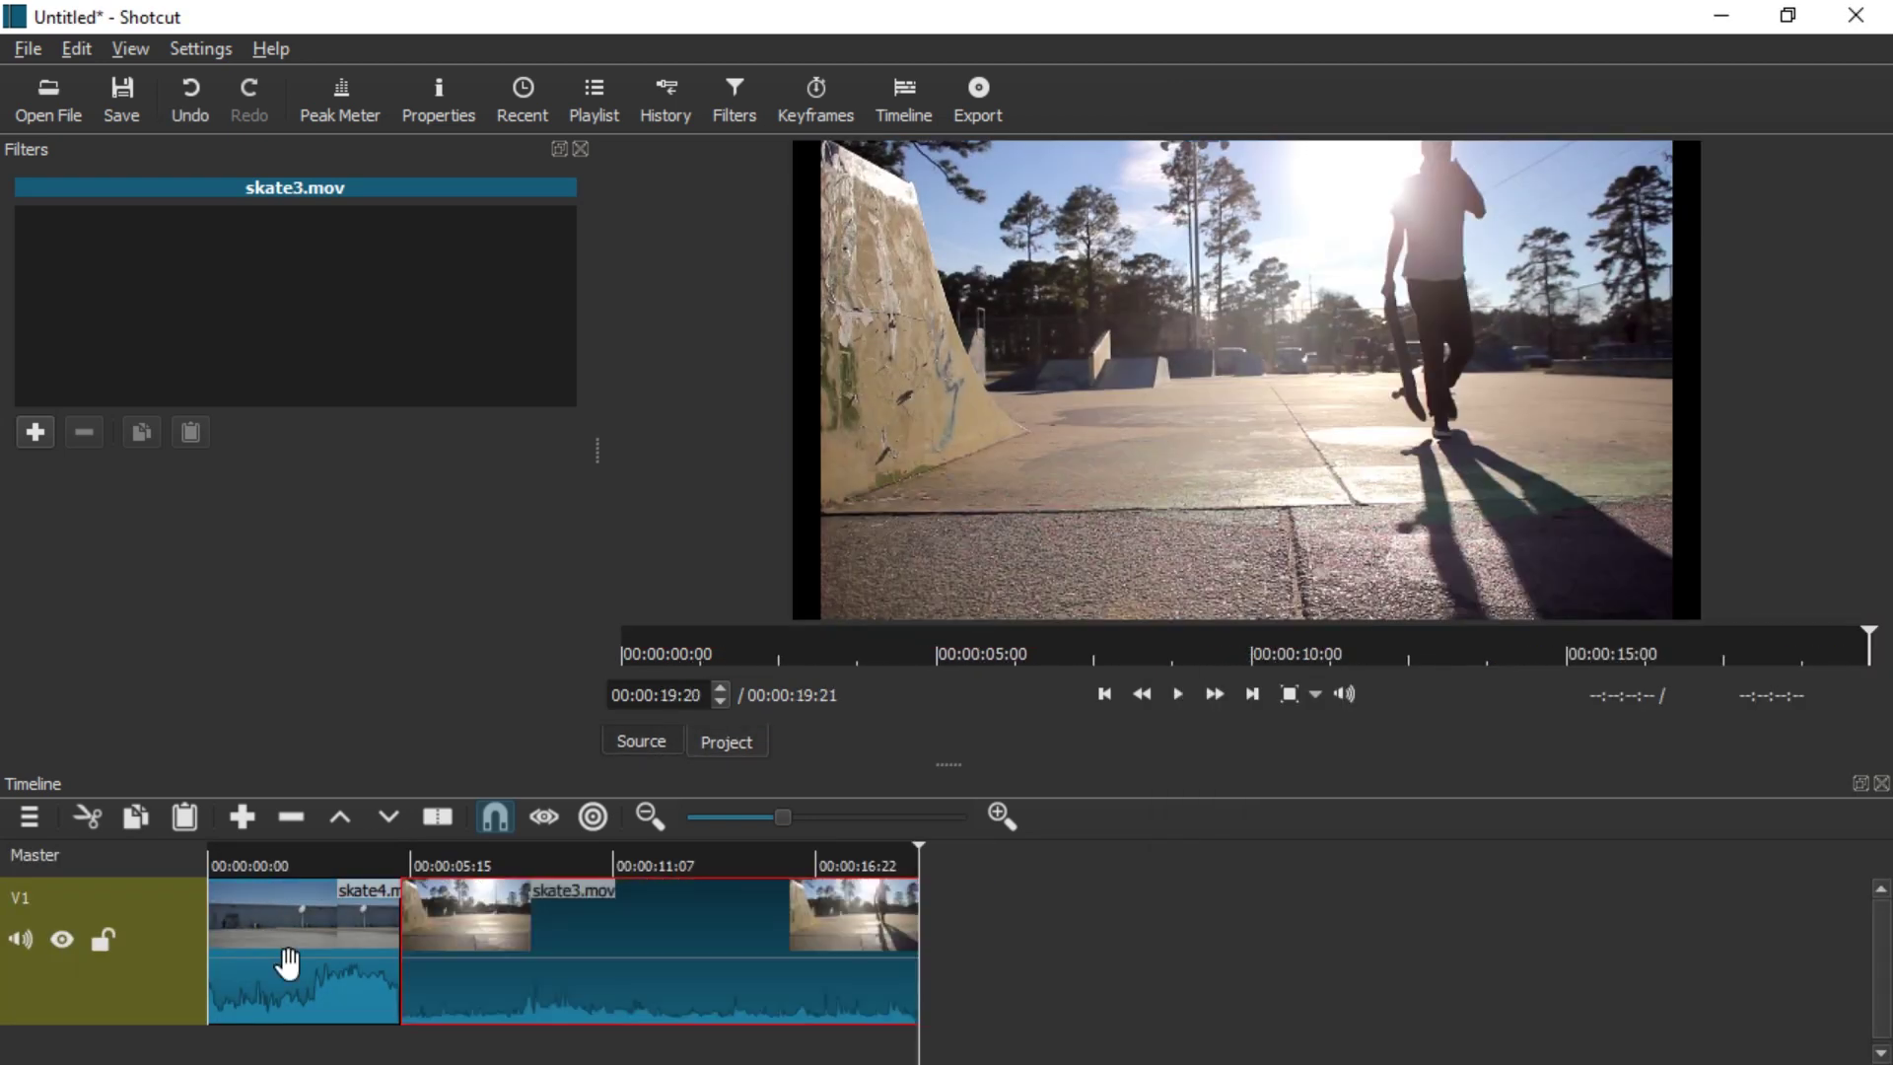
pyautogui.hotkey('alt', 'Tab')
pyautogui.click(1239, 498)
pyautogui.moveTo(1239, 498); pyautogui.dragTo(1144, 473)
pyautogui.moveTo(1144, 473); pyautogui.dragTo(972, 921)
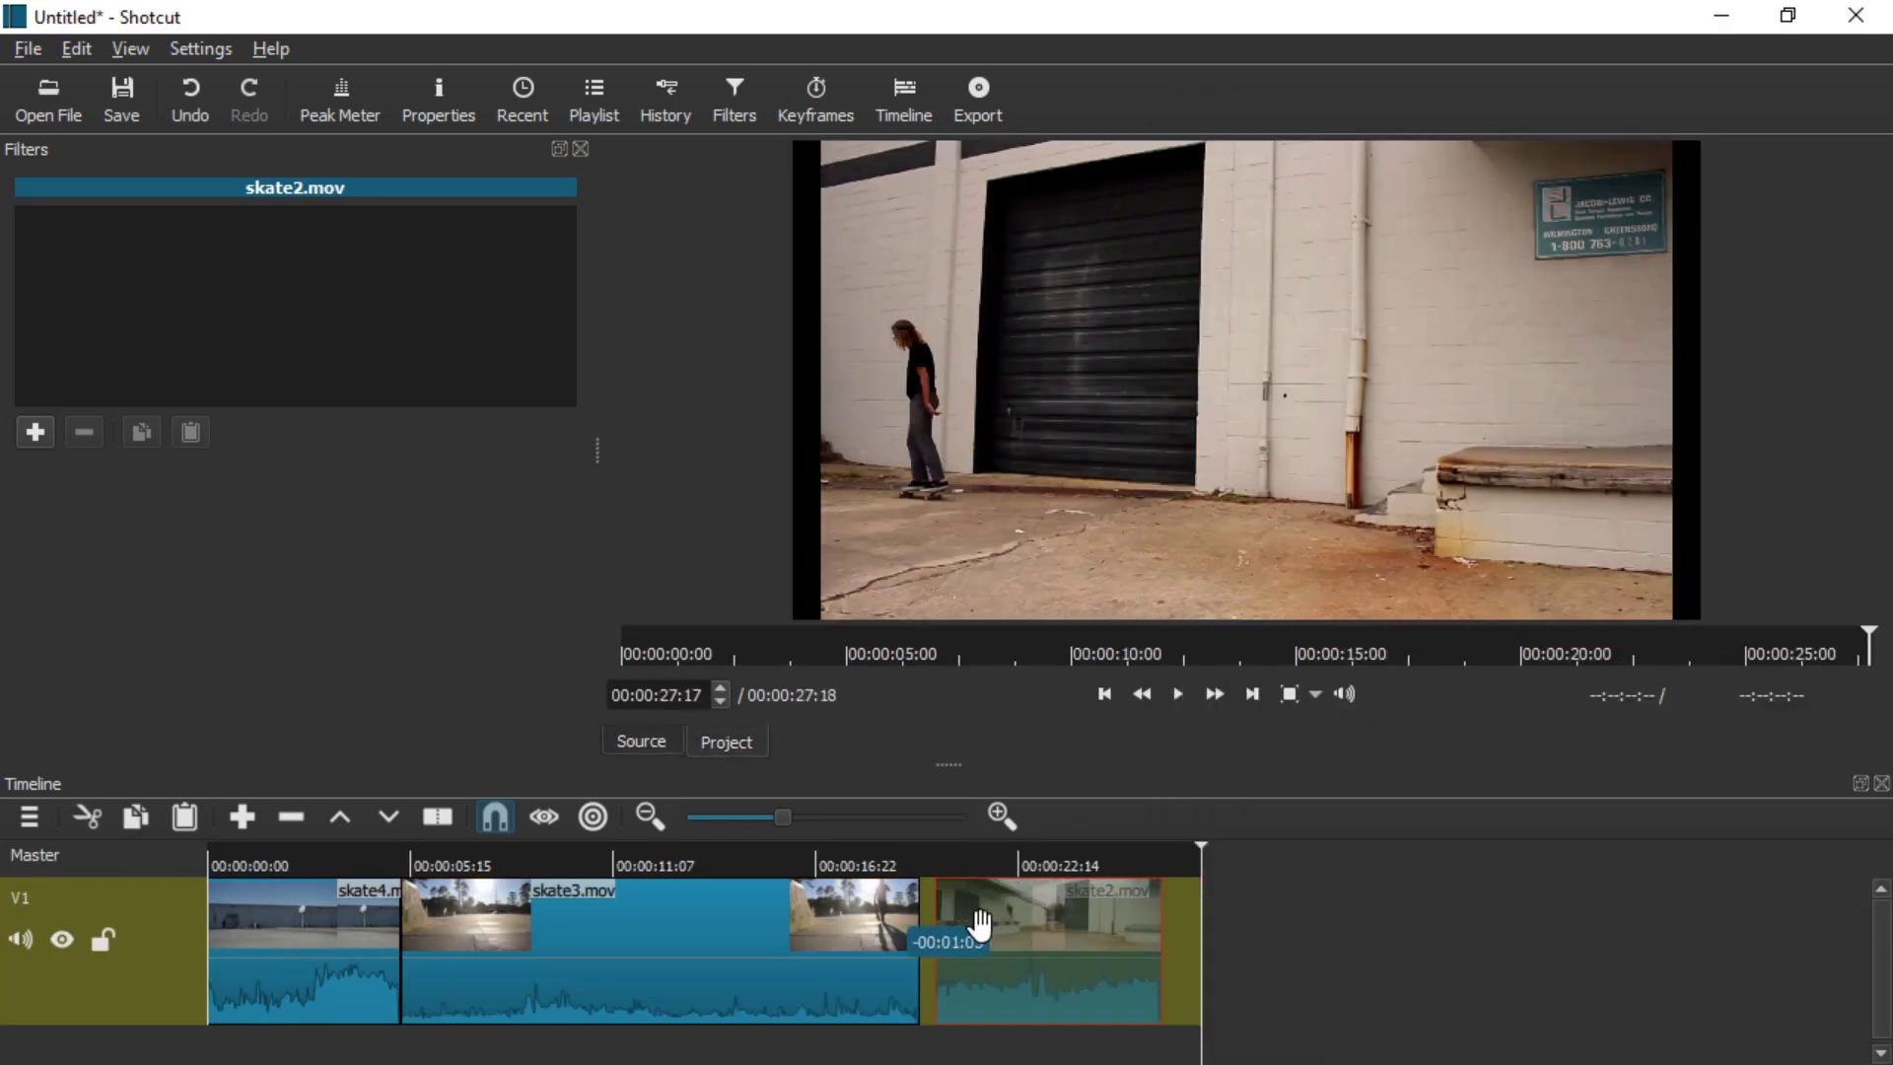
pyautogui.hotkey('alt', 'Tab')
pyautogui.moveTo(1266, 460); pyautogui.dragTo(1154, 469)
pyautogui.moveTo(1154, 468); pyautogui.dragTo(1262, 942)
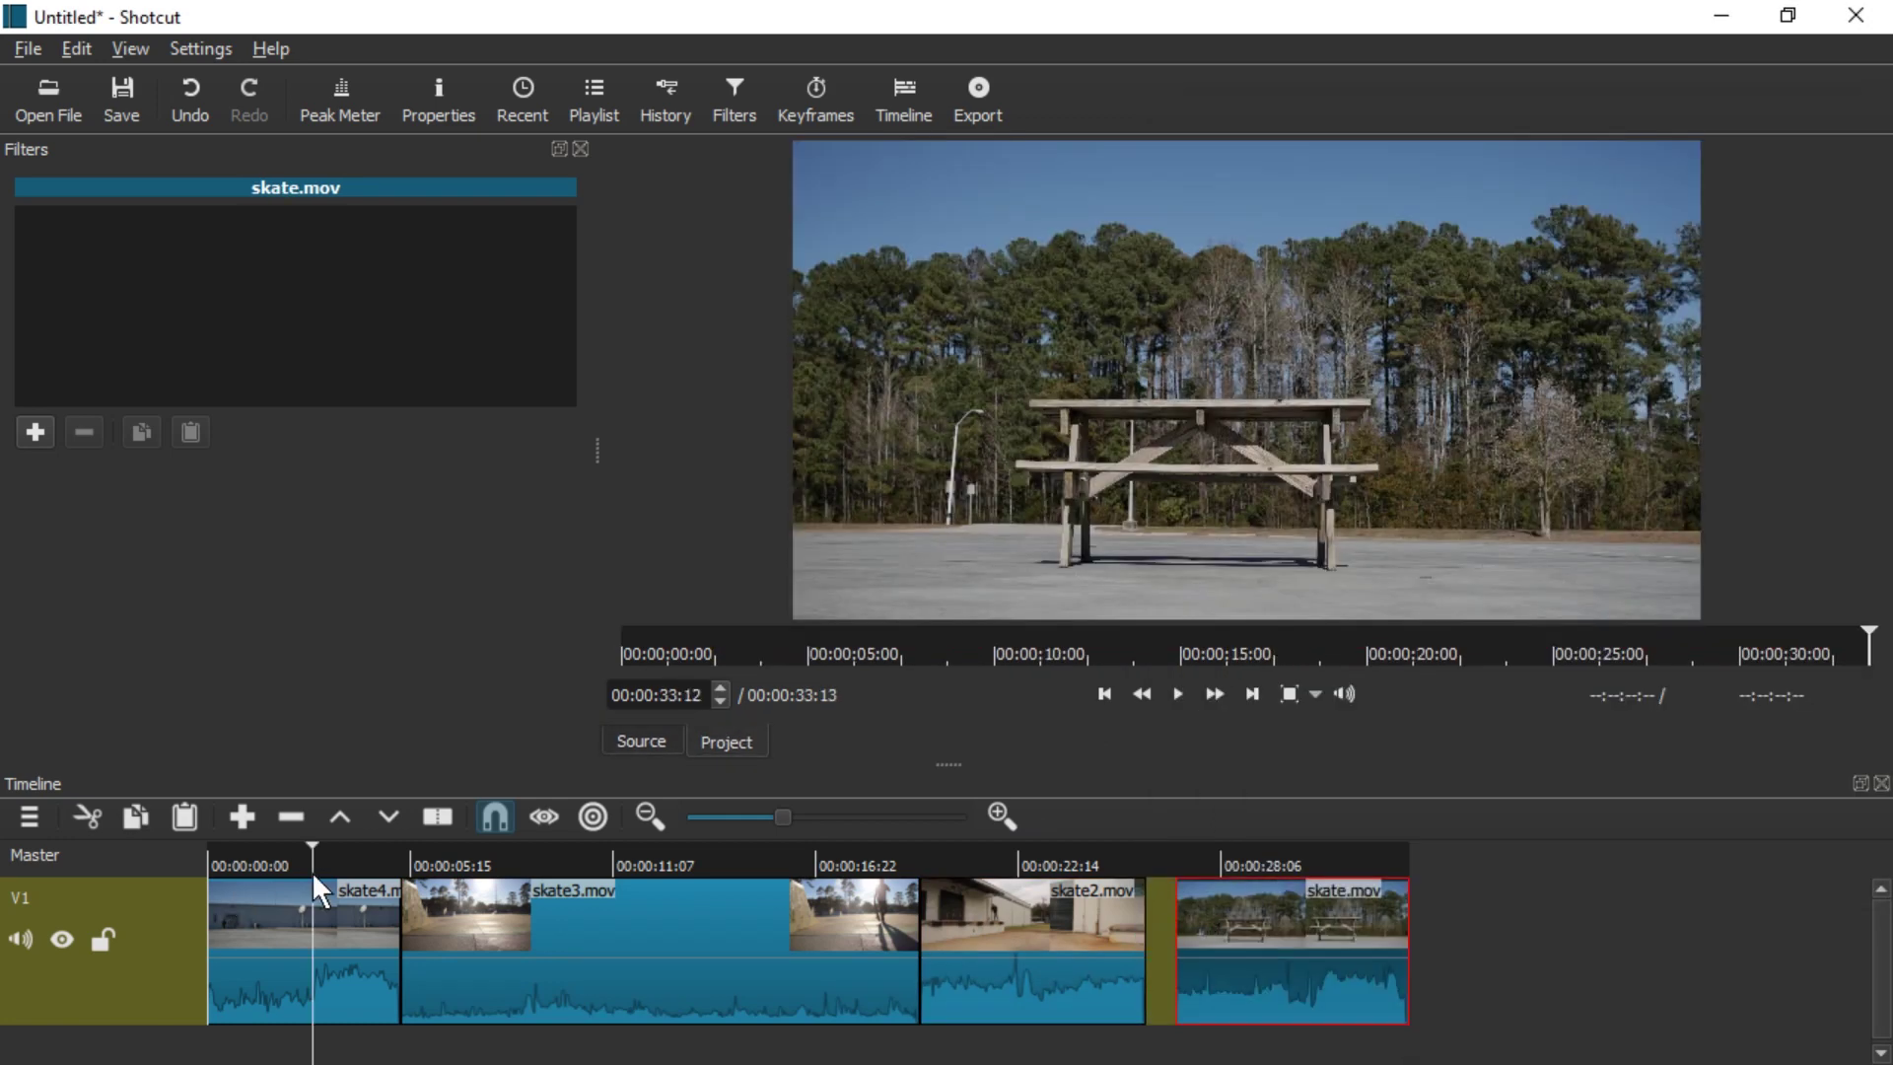
# Cut away the start of the first clip, skate4, and shorten it at the playhead.
pyautogui.click(282, 862)
pyautogui.rightClick(244, 912)
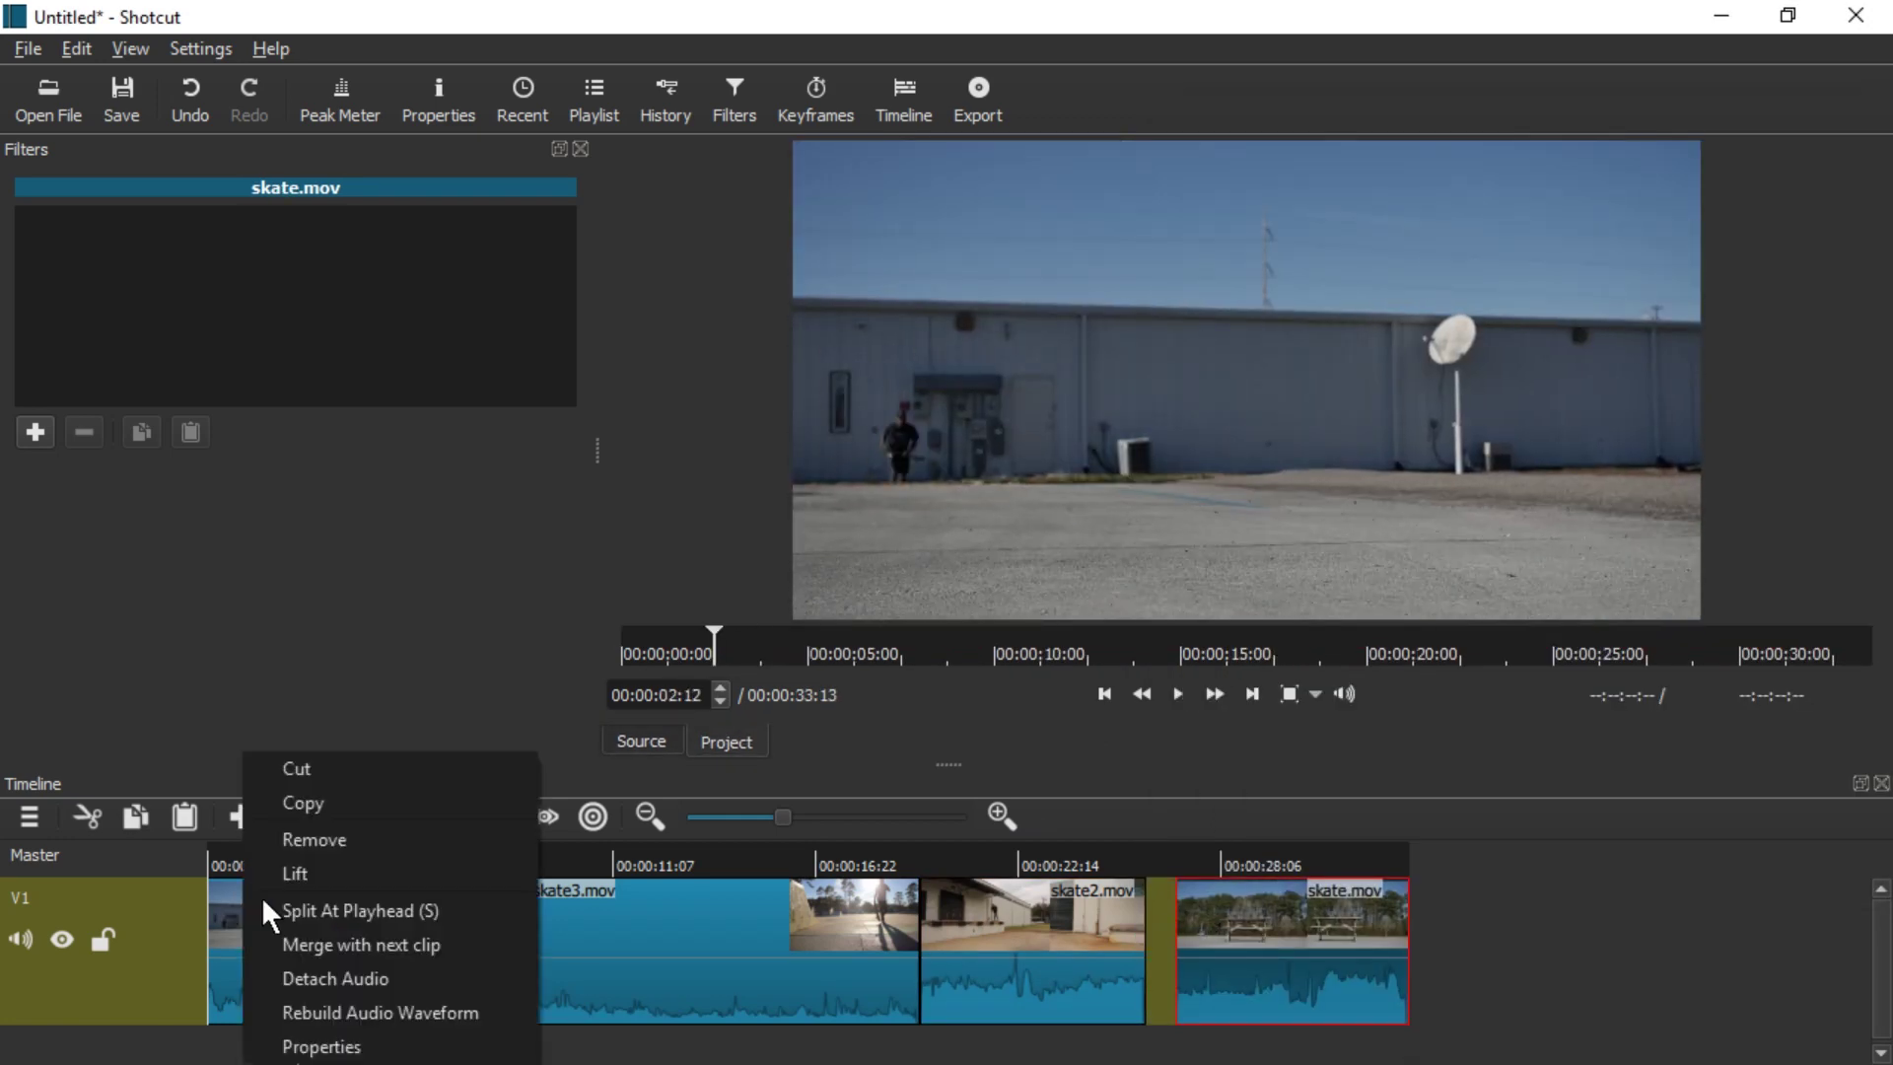
pyautogui.click(286, 840)
pyautogui.press('space')
pyautogui.rightClick(287, 856)
pyautogui.click(522, 864)
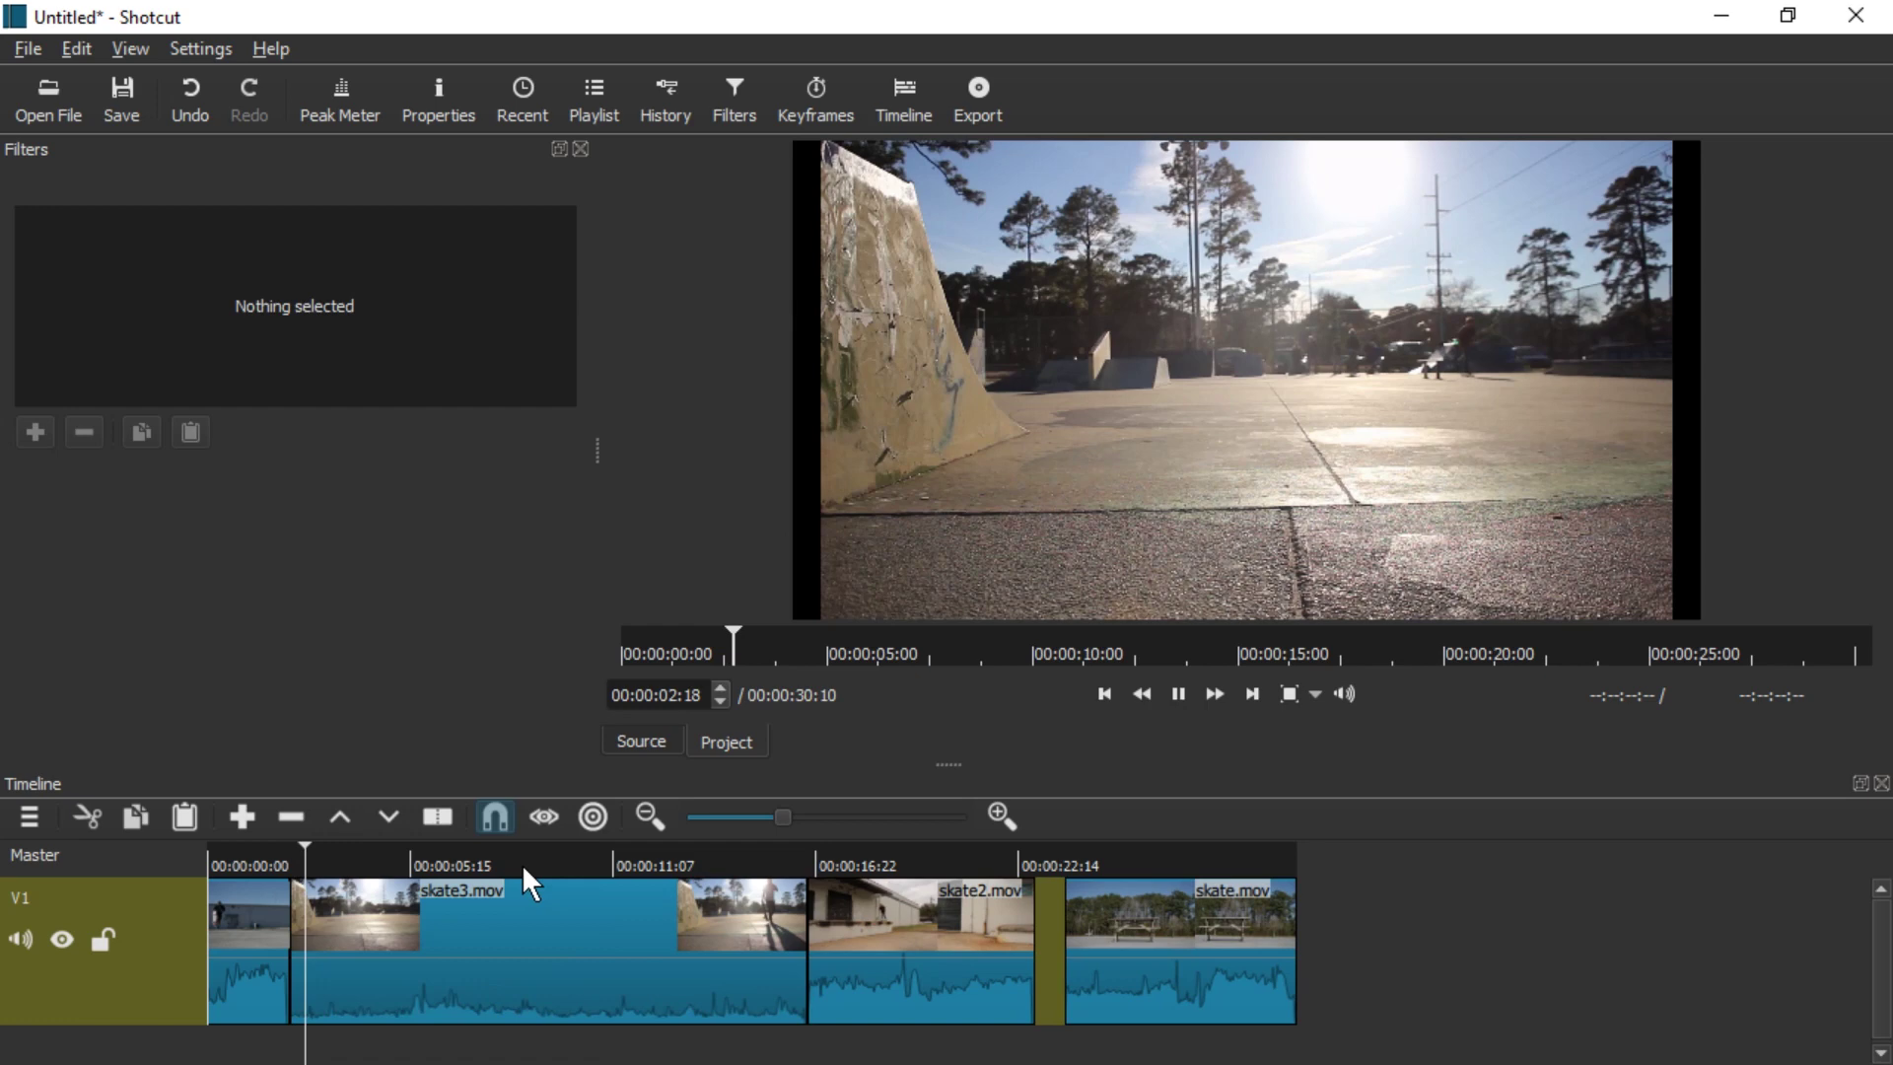
pyautogui.moveTo(433, 860); pyautogui.dragTo(393, 862)
# Ripple-remove most of skate3 so the gap closes.
pyautogui.rightClick(320, 887)
pyautogui.click(409, 866)
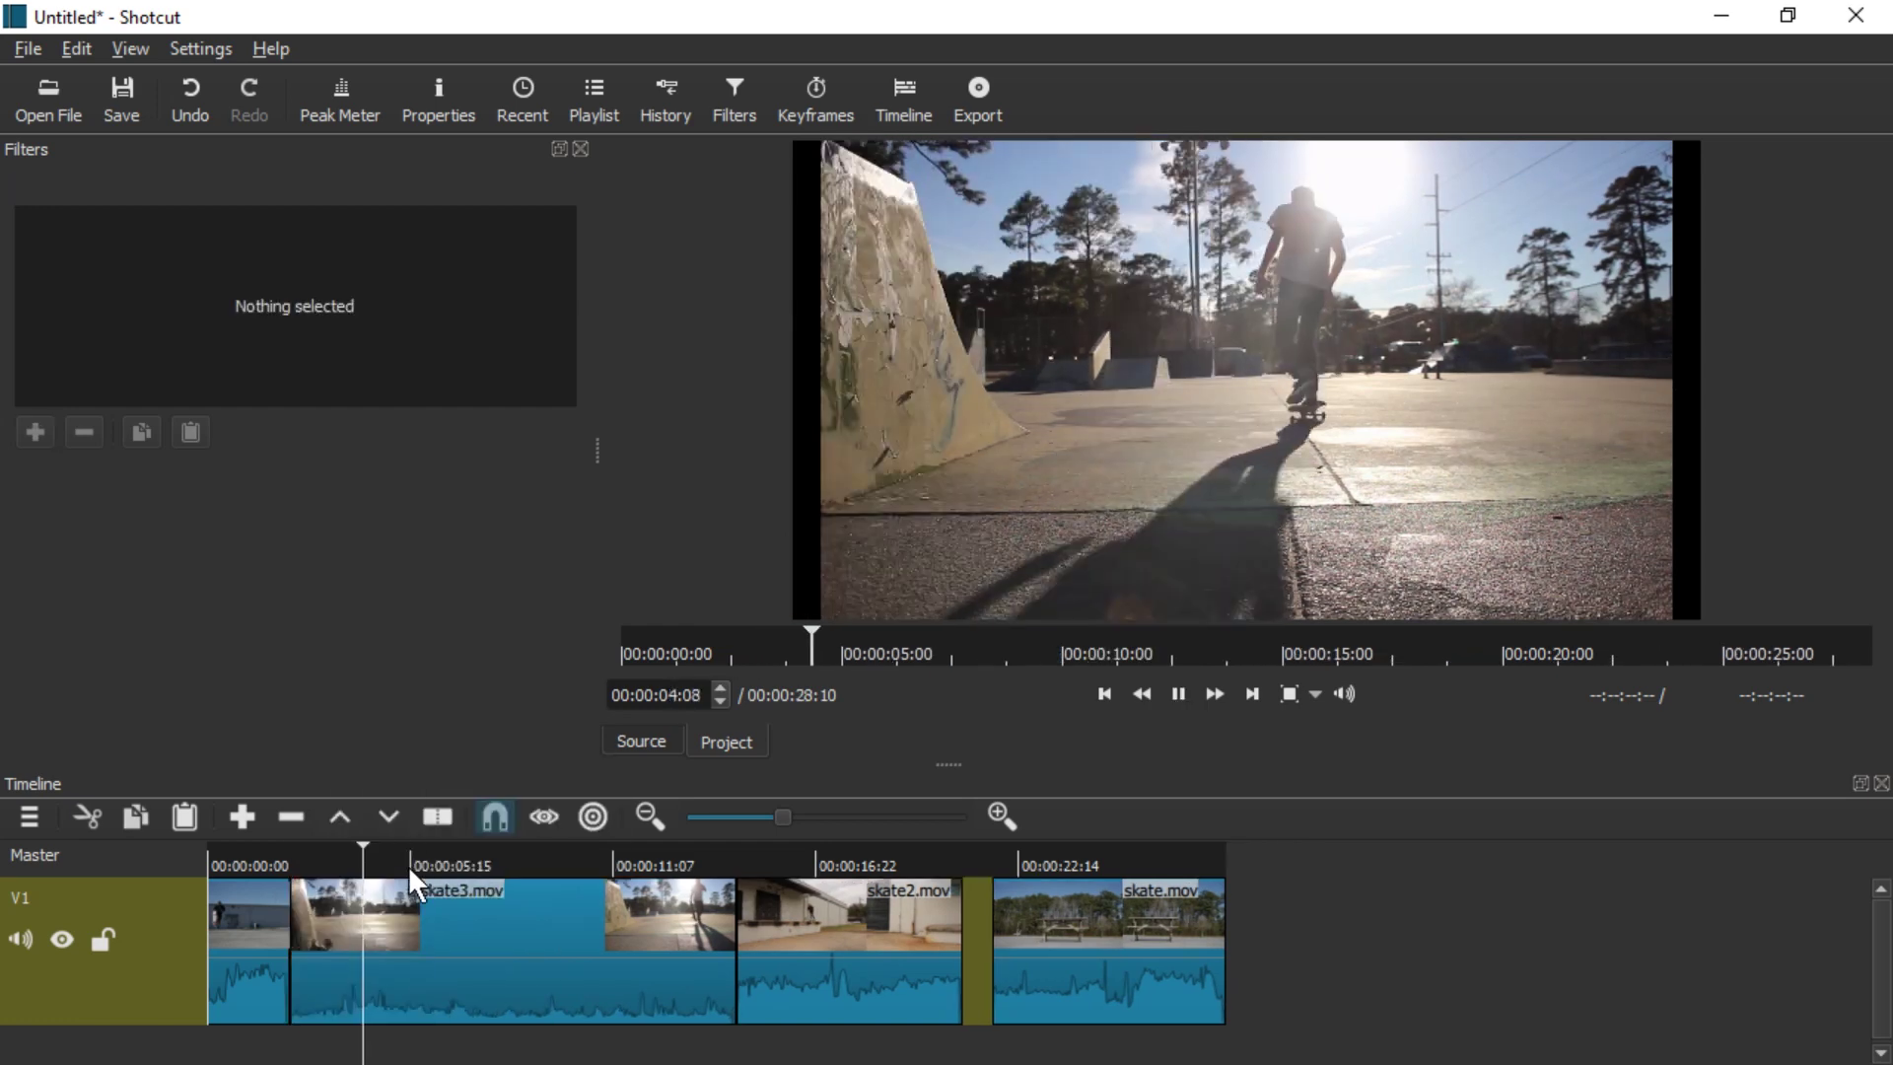
pyautogui.rightClick(449, 888)
pyautogui.click(553, 870)
# Trim skate2 and remove the gap before skate.mov so the clips butt together.
pyautogui.rightClick(449, 866)
pyautogui.click(493, 922)
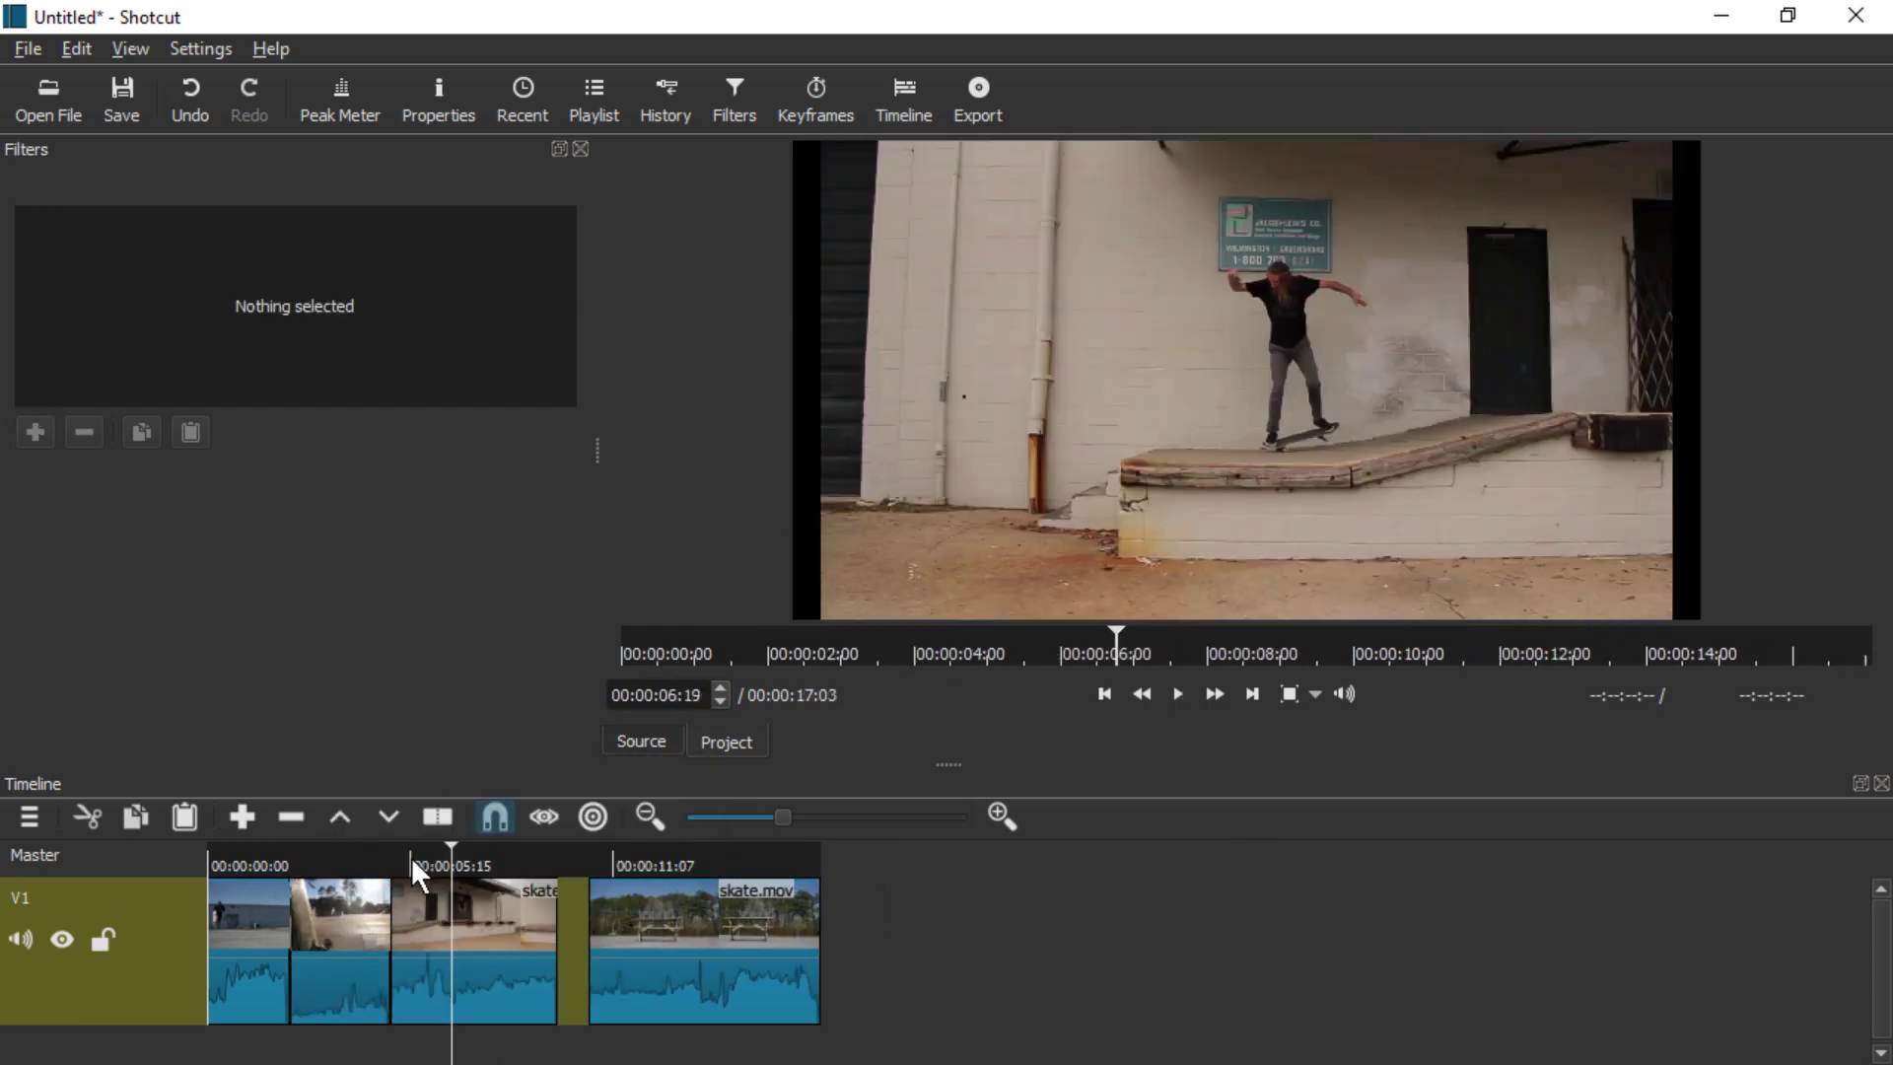
pyautogui.press('space')
pyautogui.rightClick(527, 887)
pyautogui.click(561, 891)
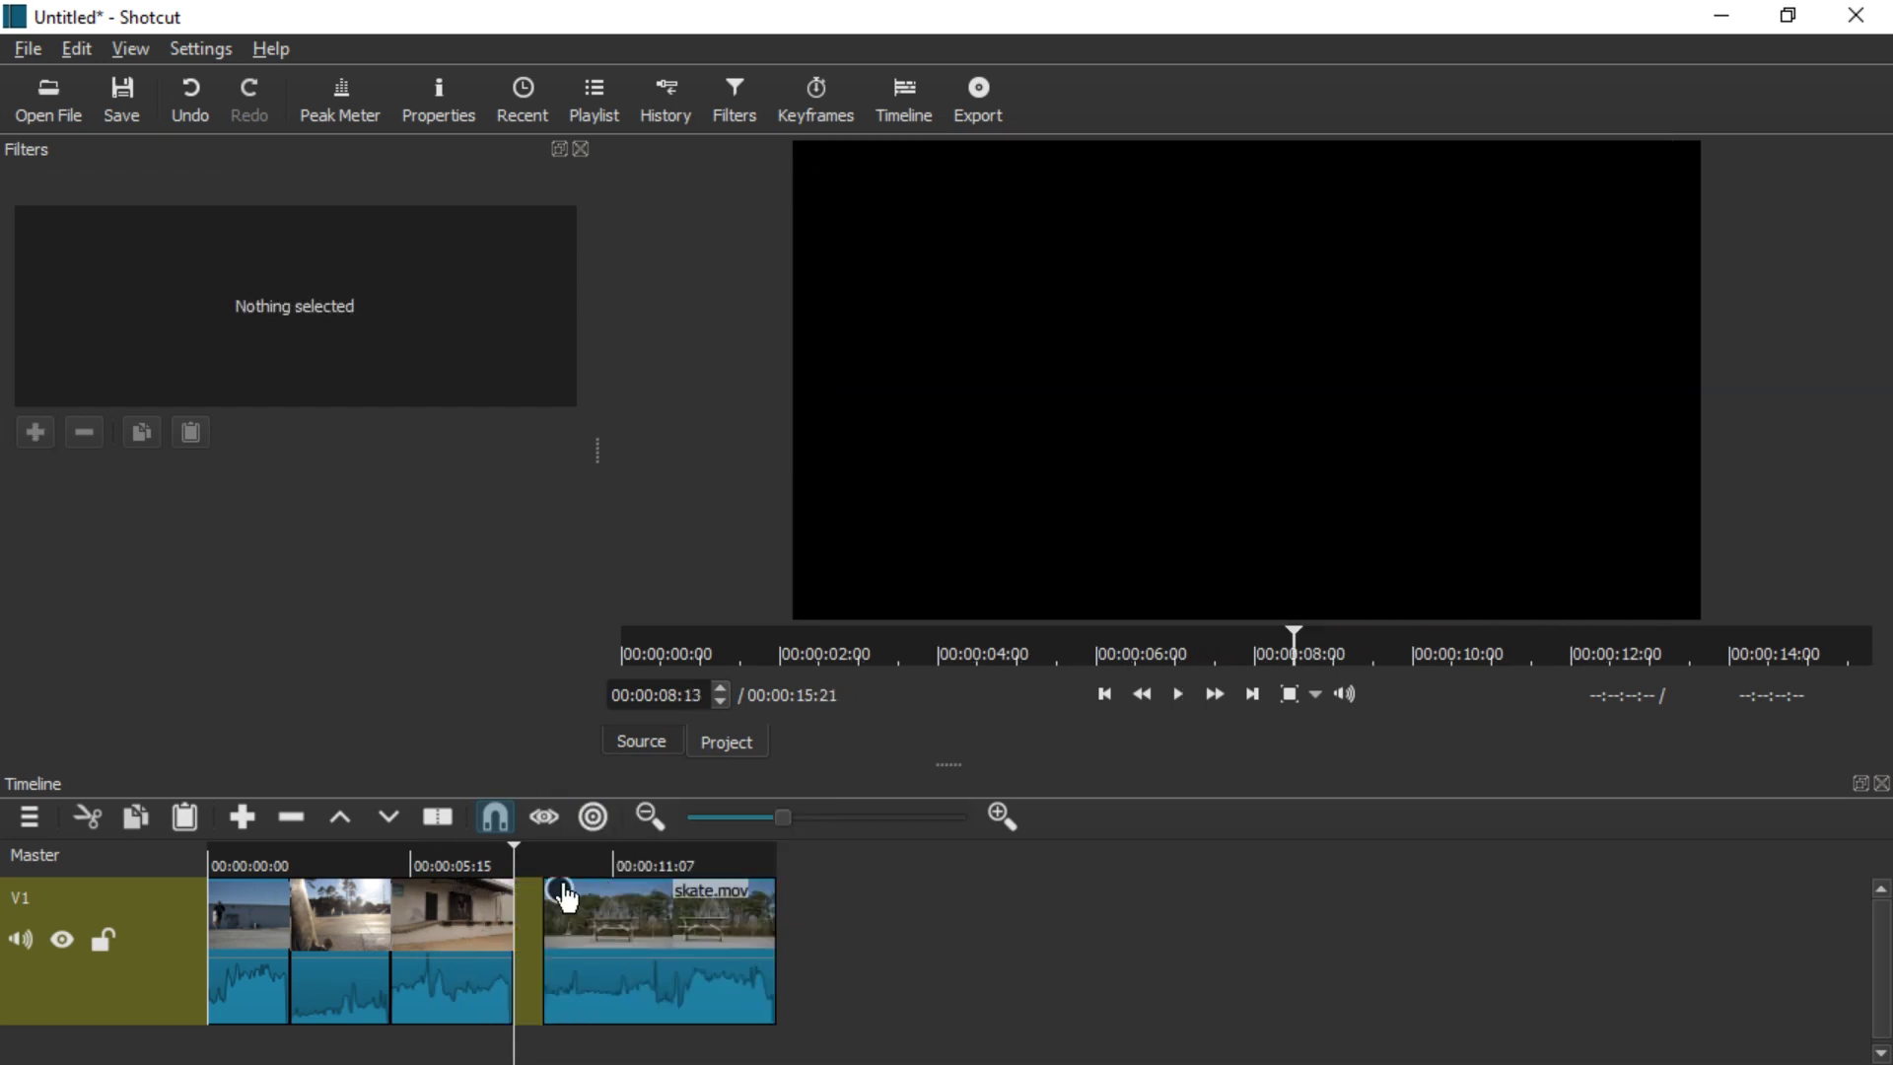
pyautogui.rightClick(532, 887)
pyautogui.click(603, 920)
pyautogui.click(592, 855)
# Split skate.mov at 09:23 and delete its unwanted part.
pyautogui.click(564, 854)
pyautogui.press('s')
pyautogui.click(549, 921)
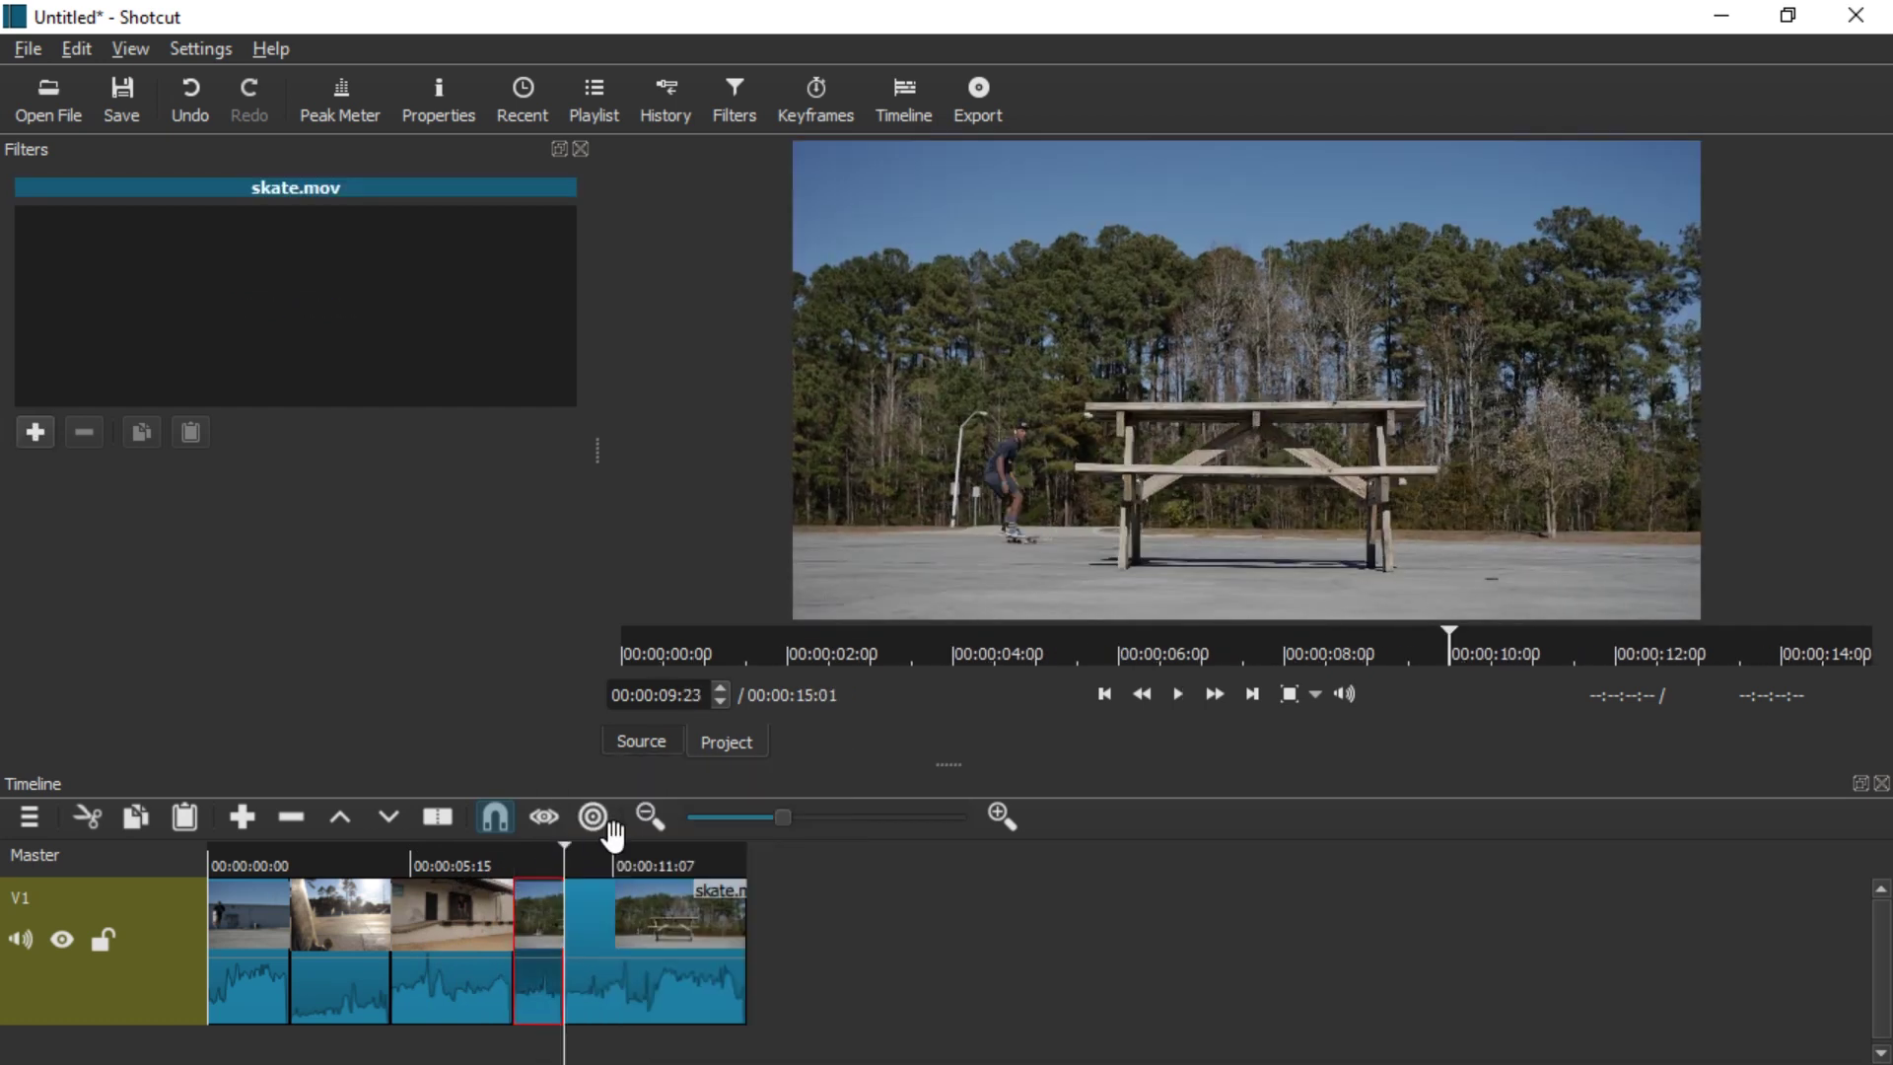
pyautogui.press('x')
# Play back the trimmed 13:15 sequence from about 02:19 to review the cuts.
pyautogui.moveTo(523, 856); pyautogui.dragTo(261, 856)
pyautogui.scroll(1, 356, 947)
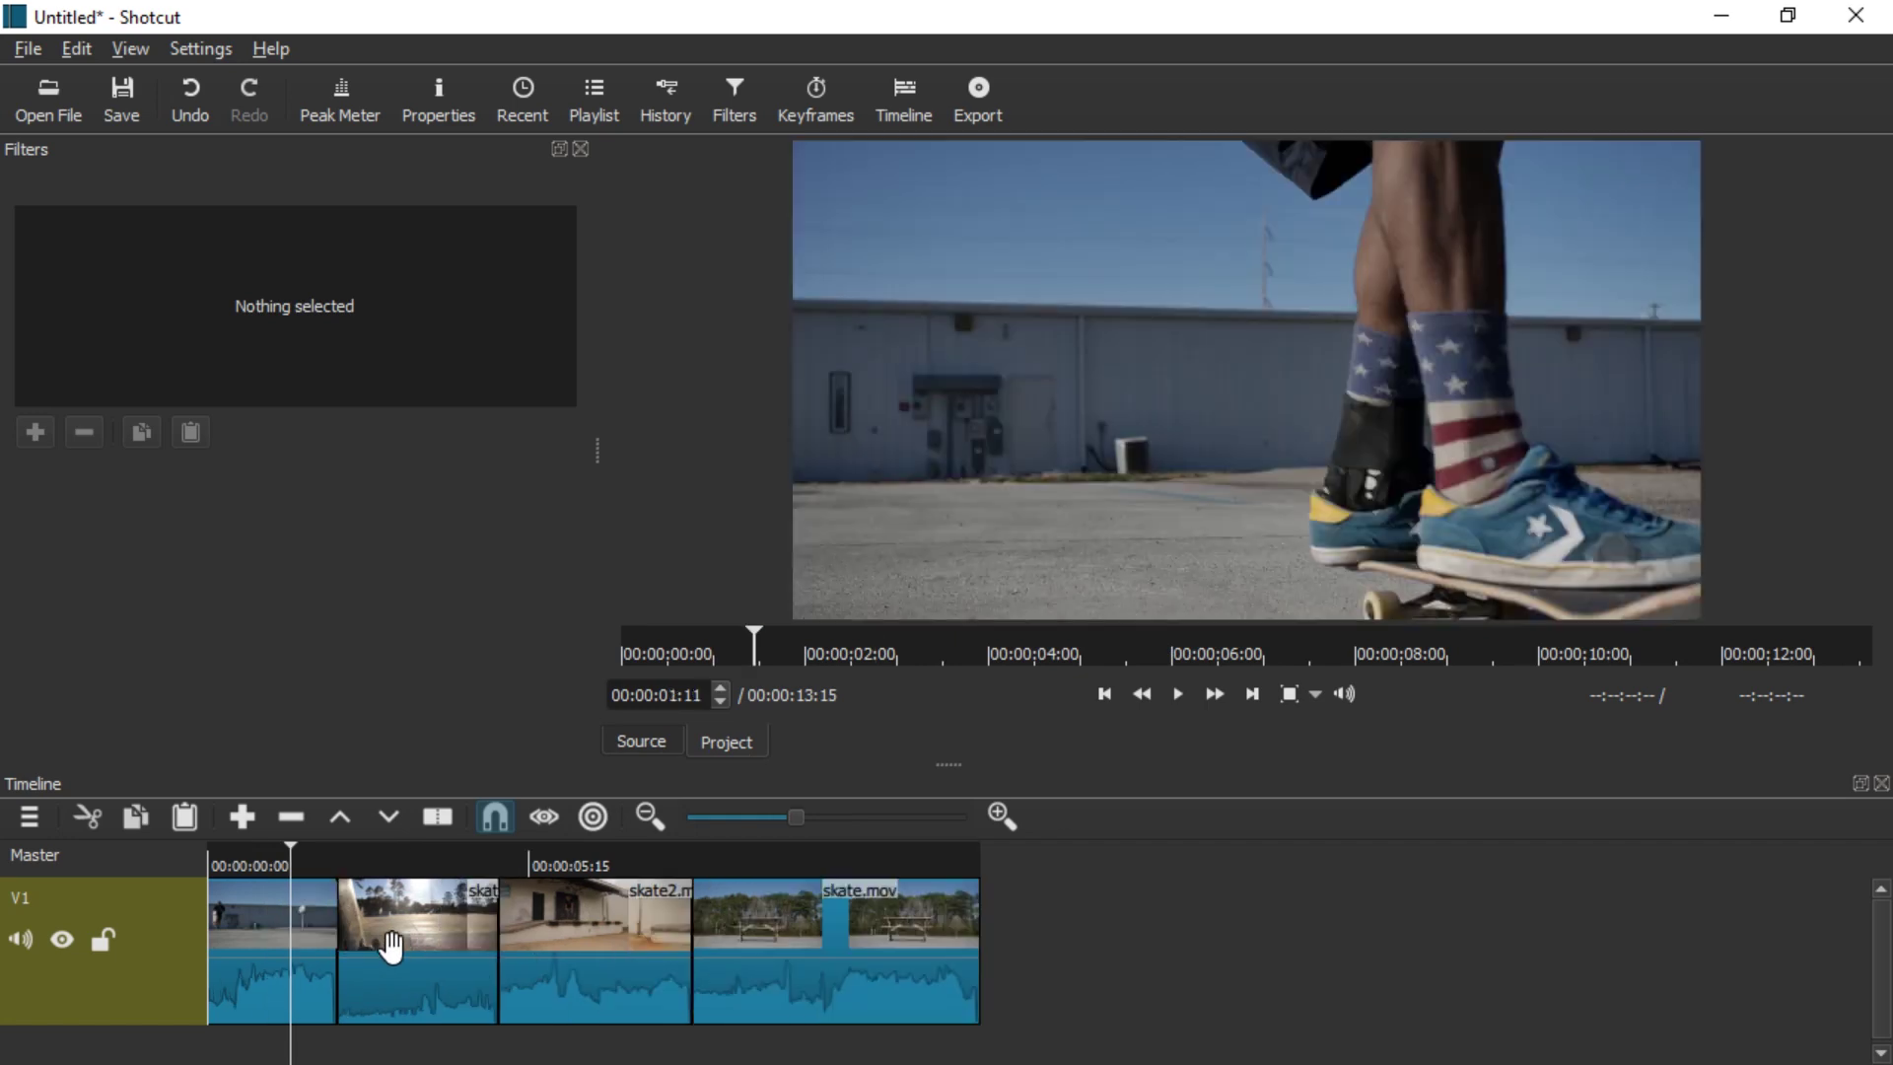
pyautogui.press('space')
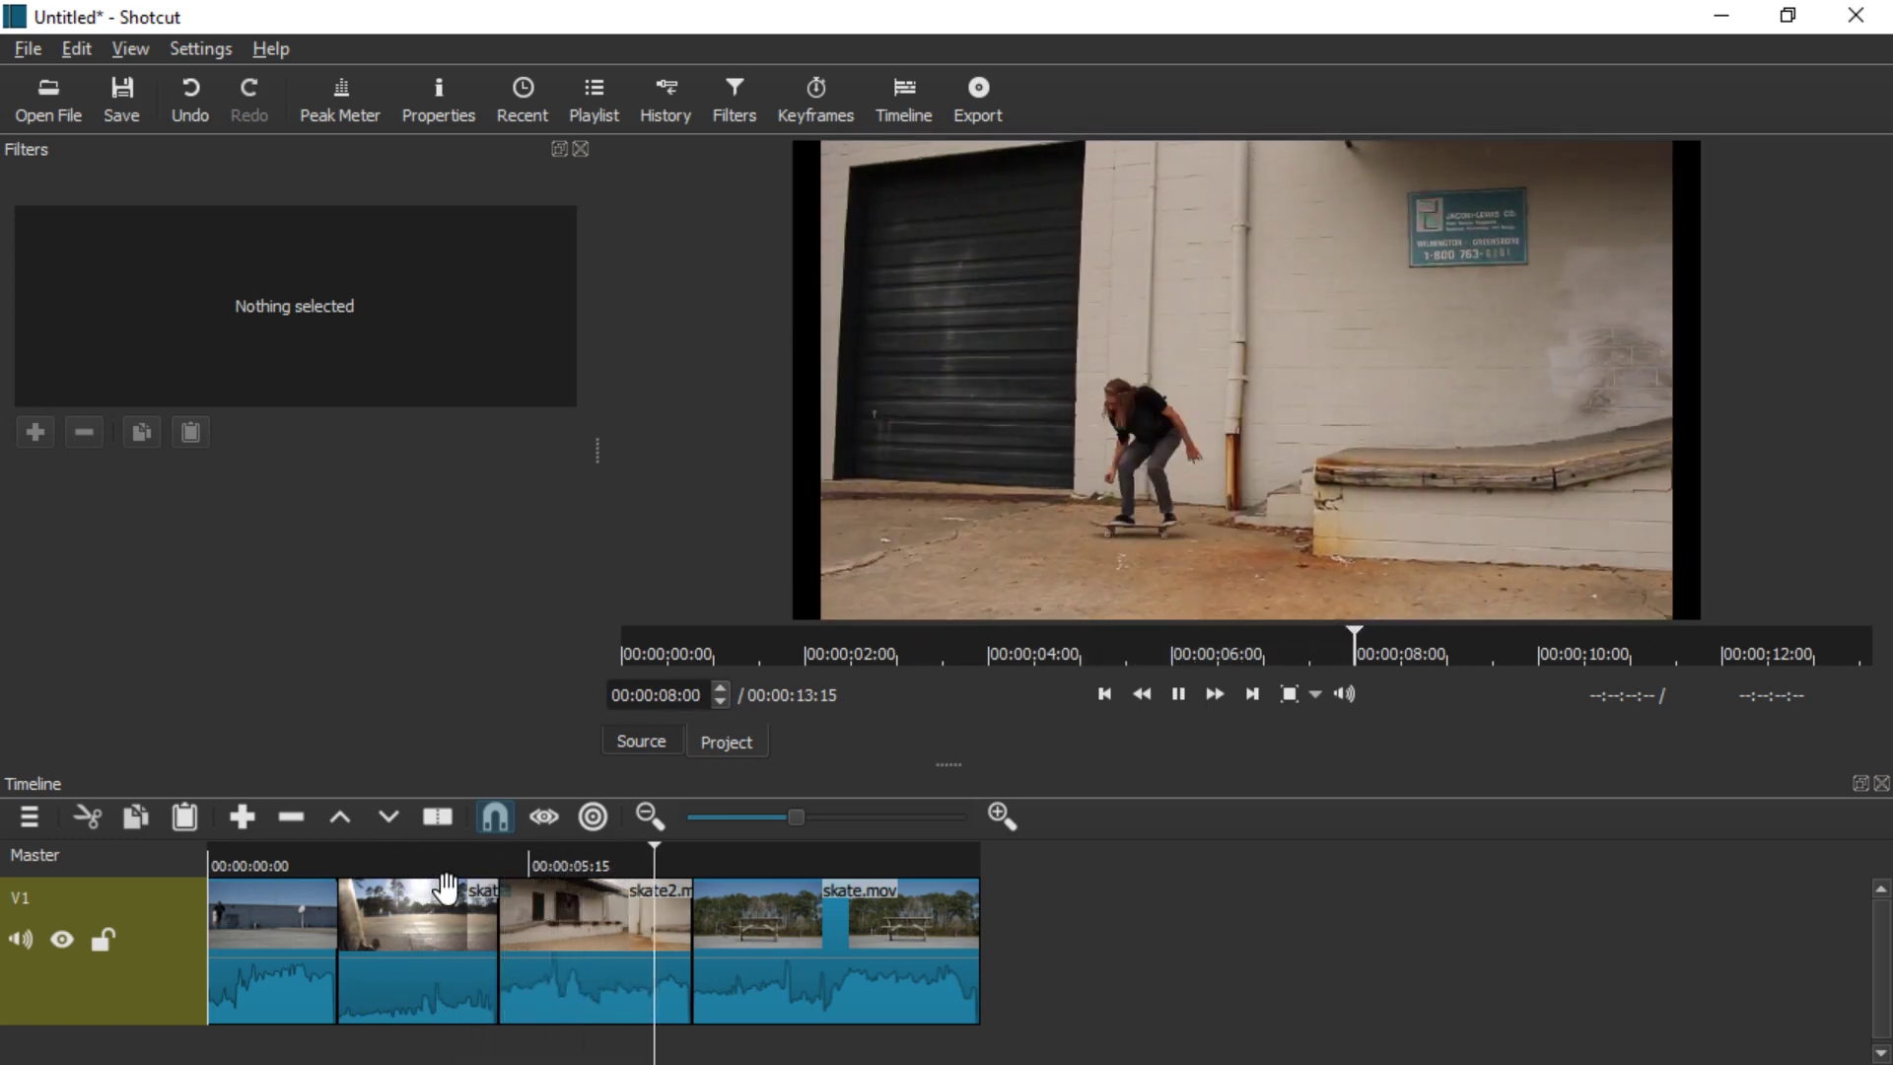
pyautogui.press('space')
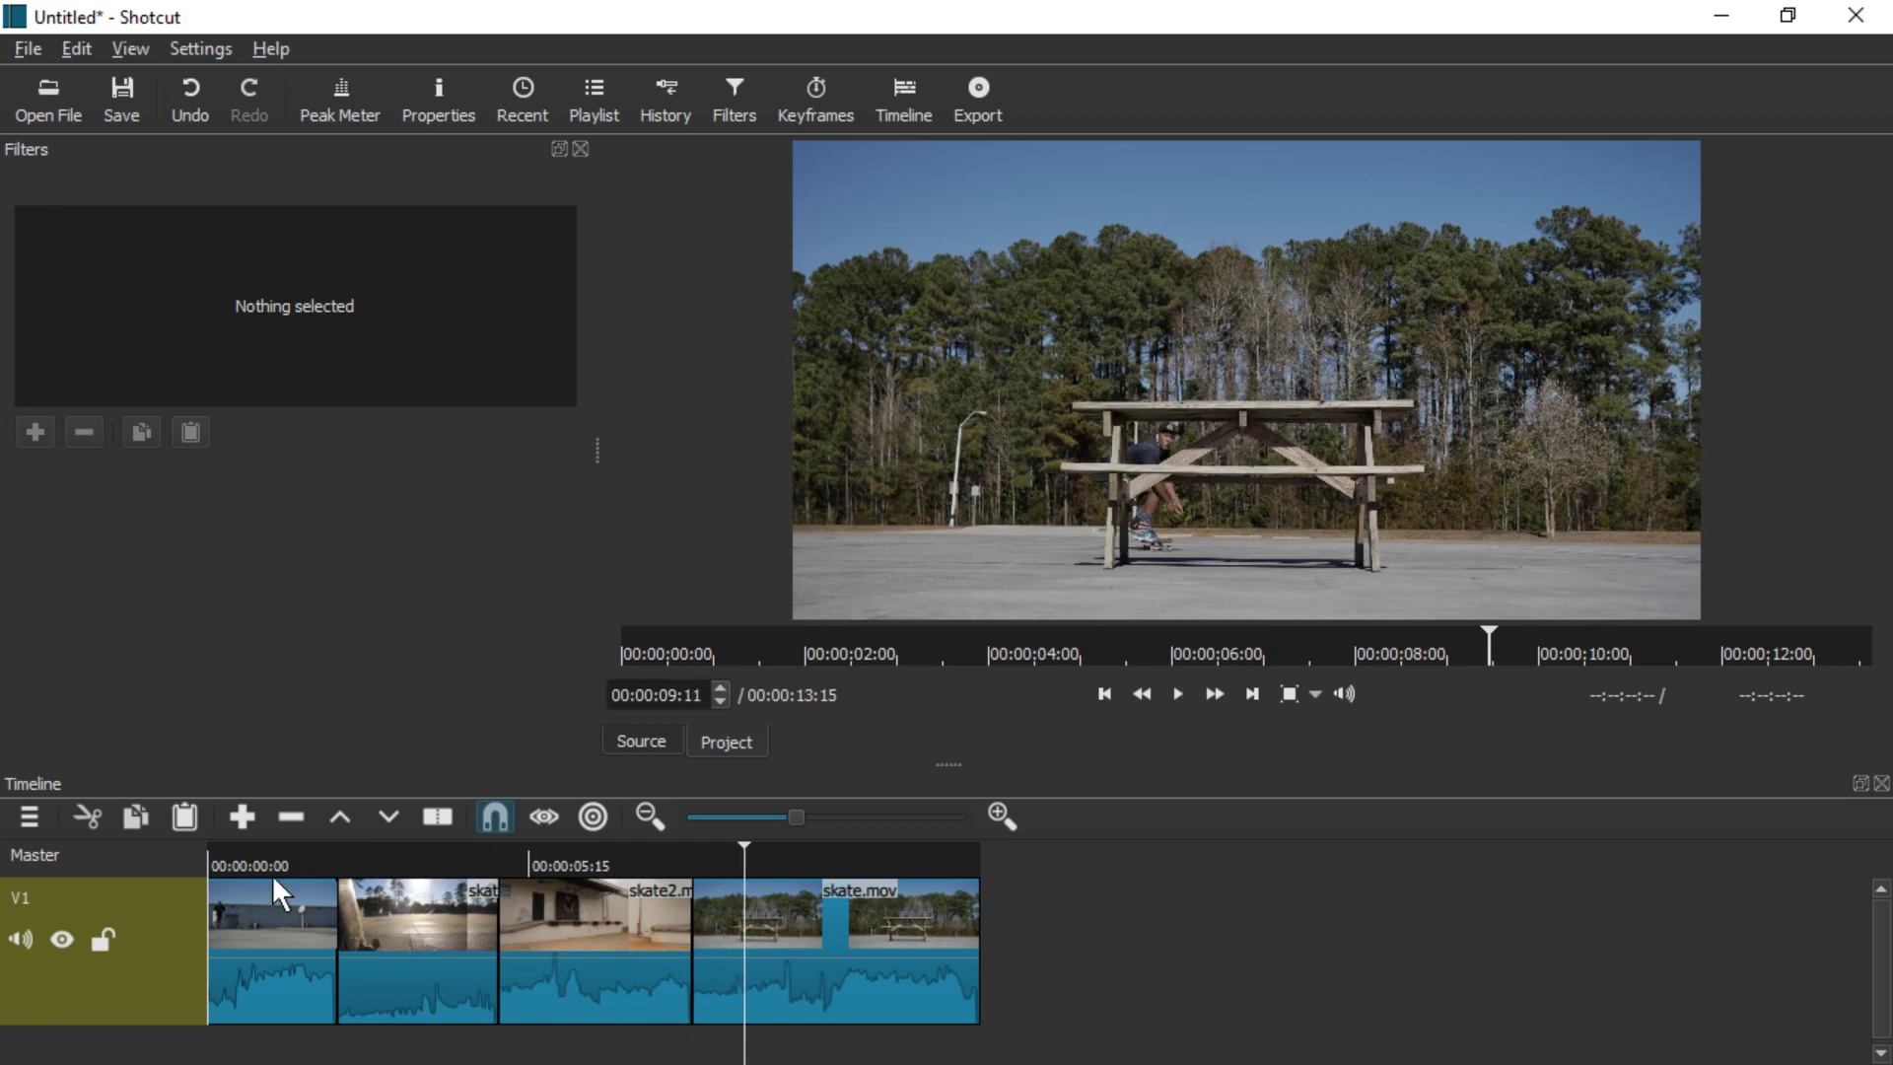
pyautogui.click(281, 867)
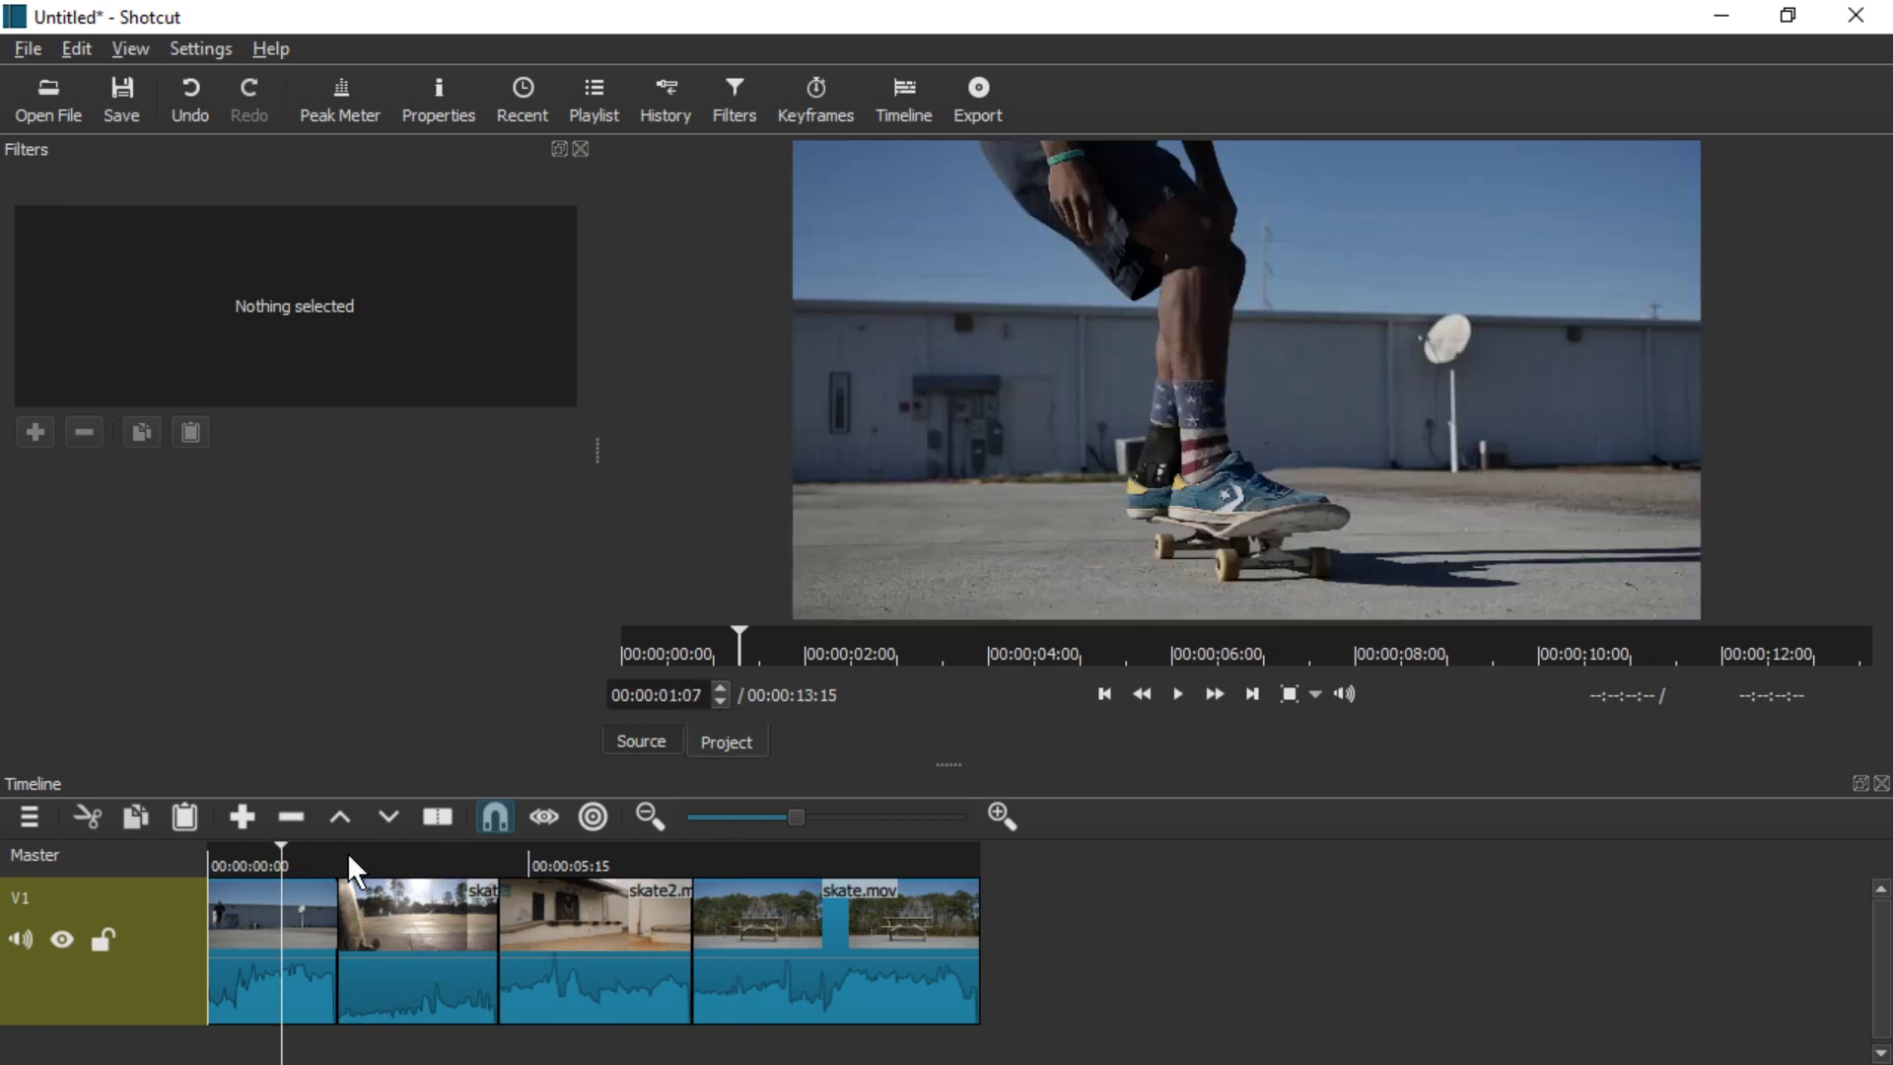
# Add a Rotate and Scale filter to skate4.mov by searching 'sca' in Filters.
pyautogui.click(296, 912)
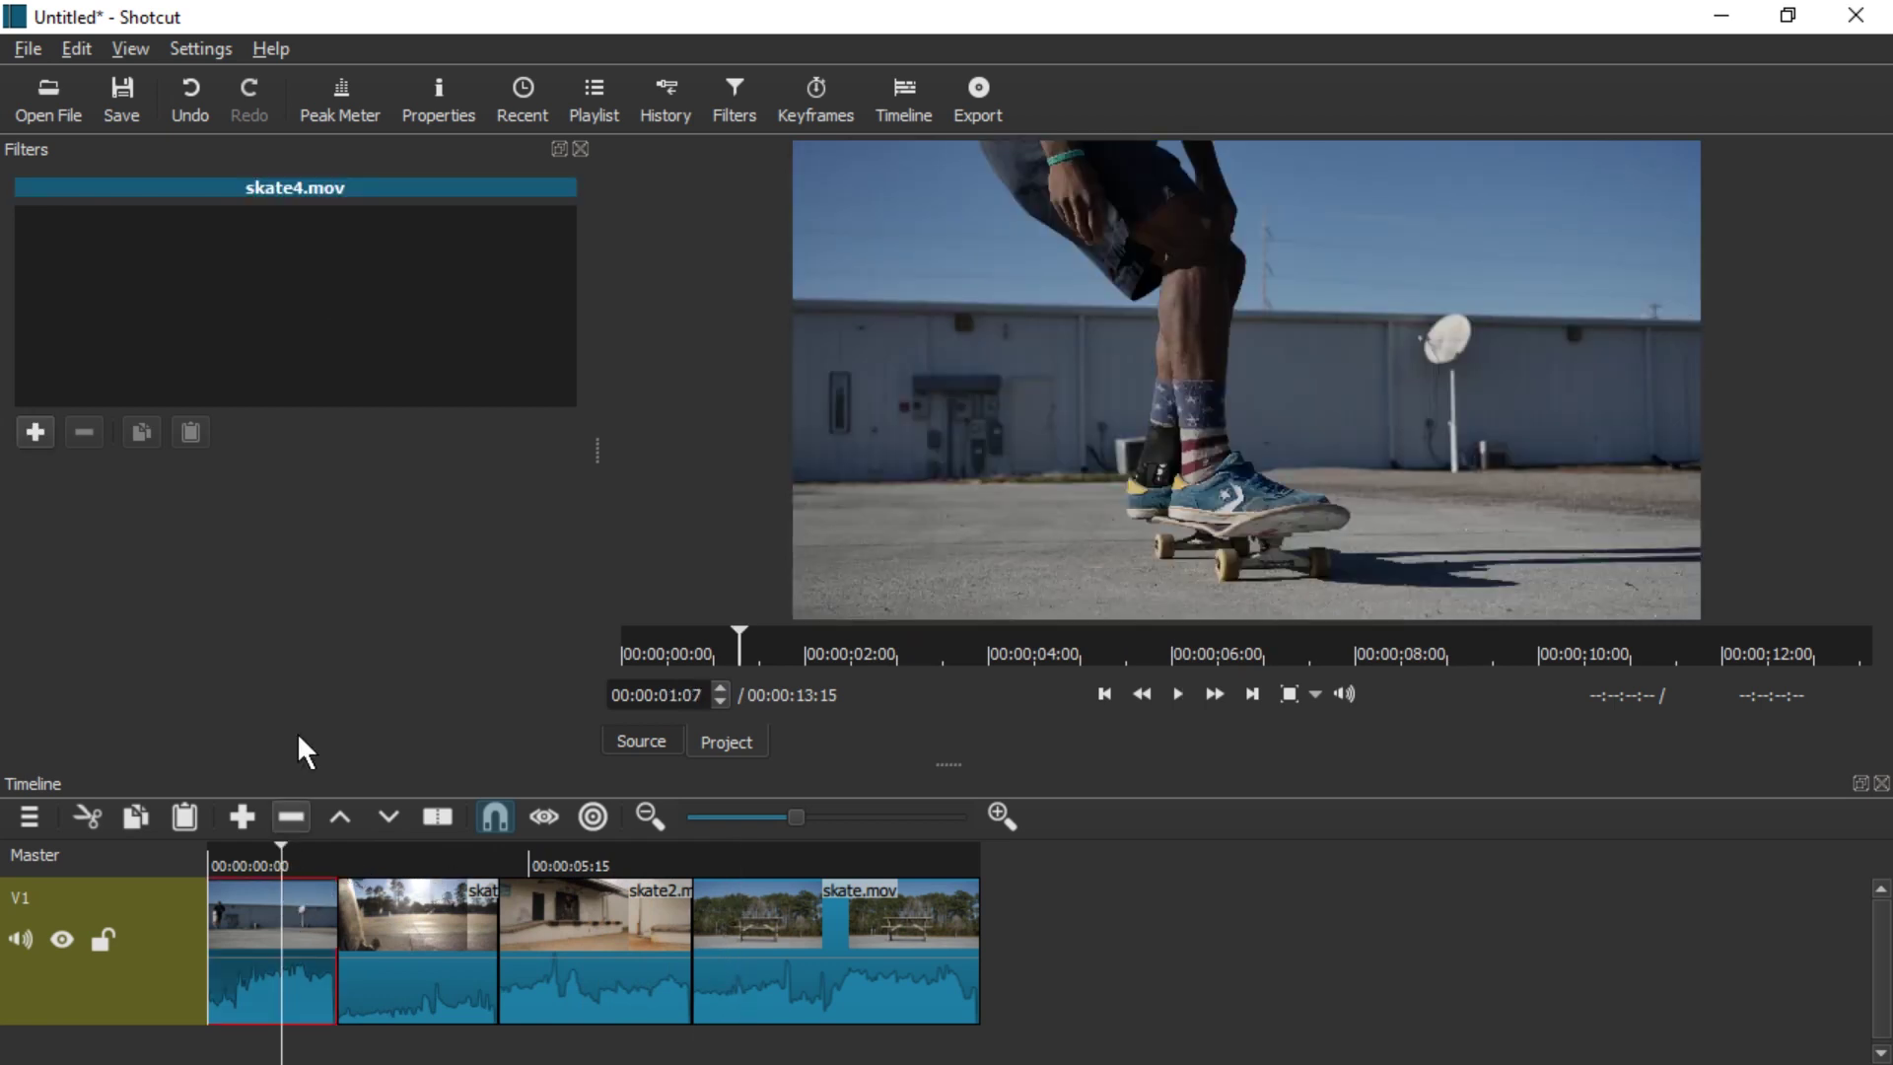
pyautogui.click(36, 432)
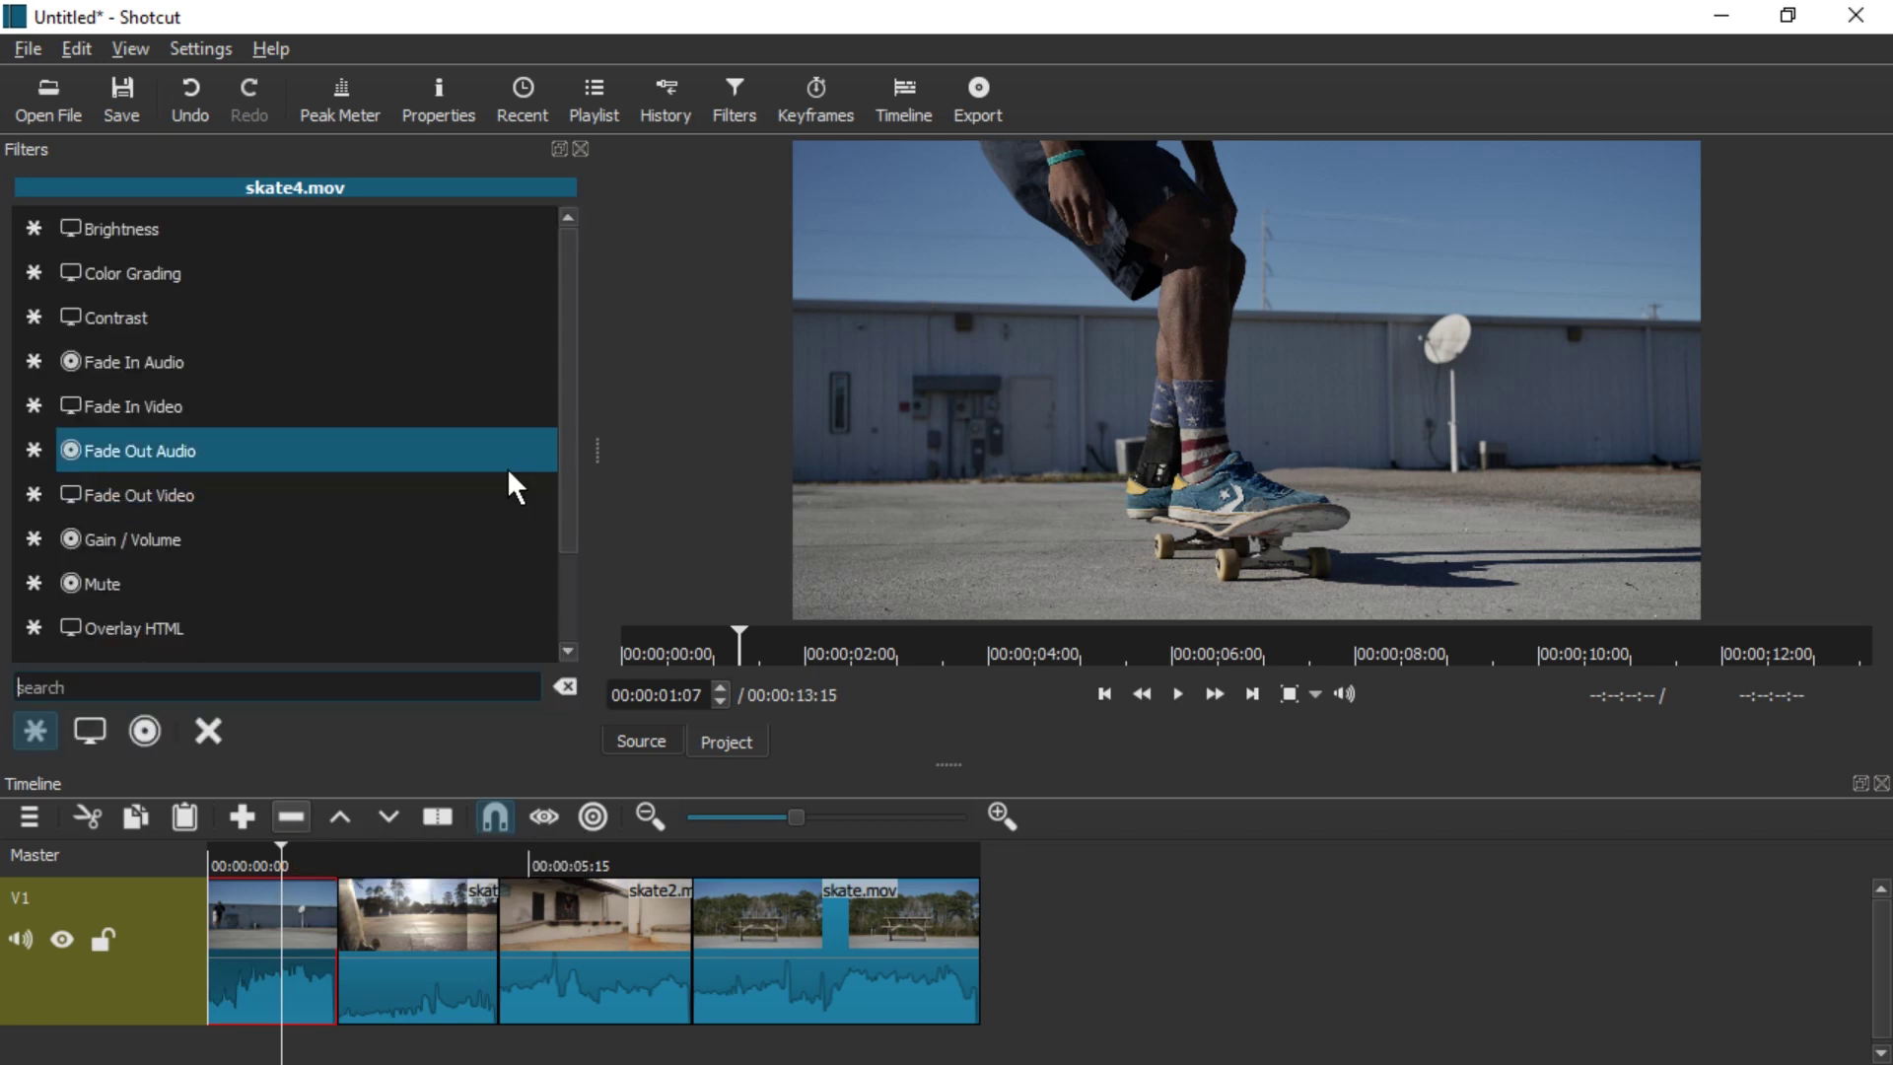
pyautogui.write('scale')
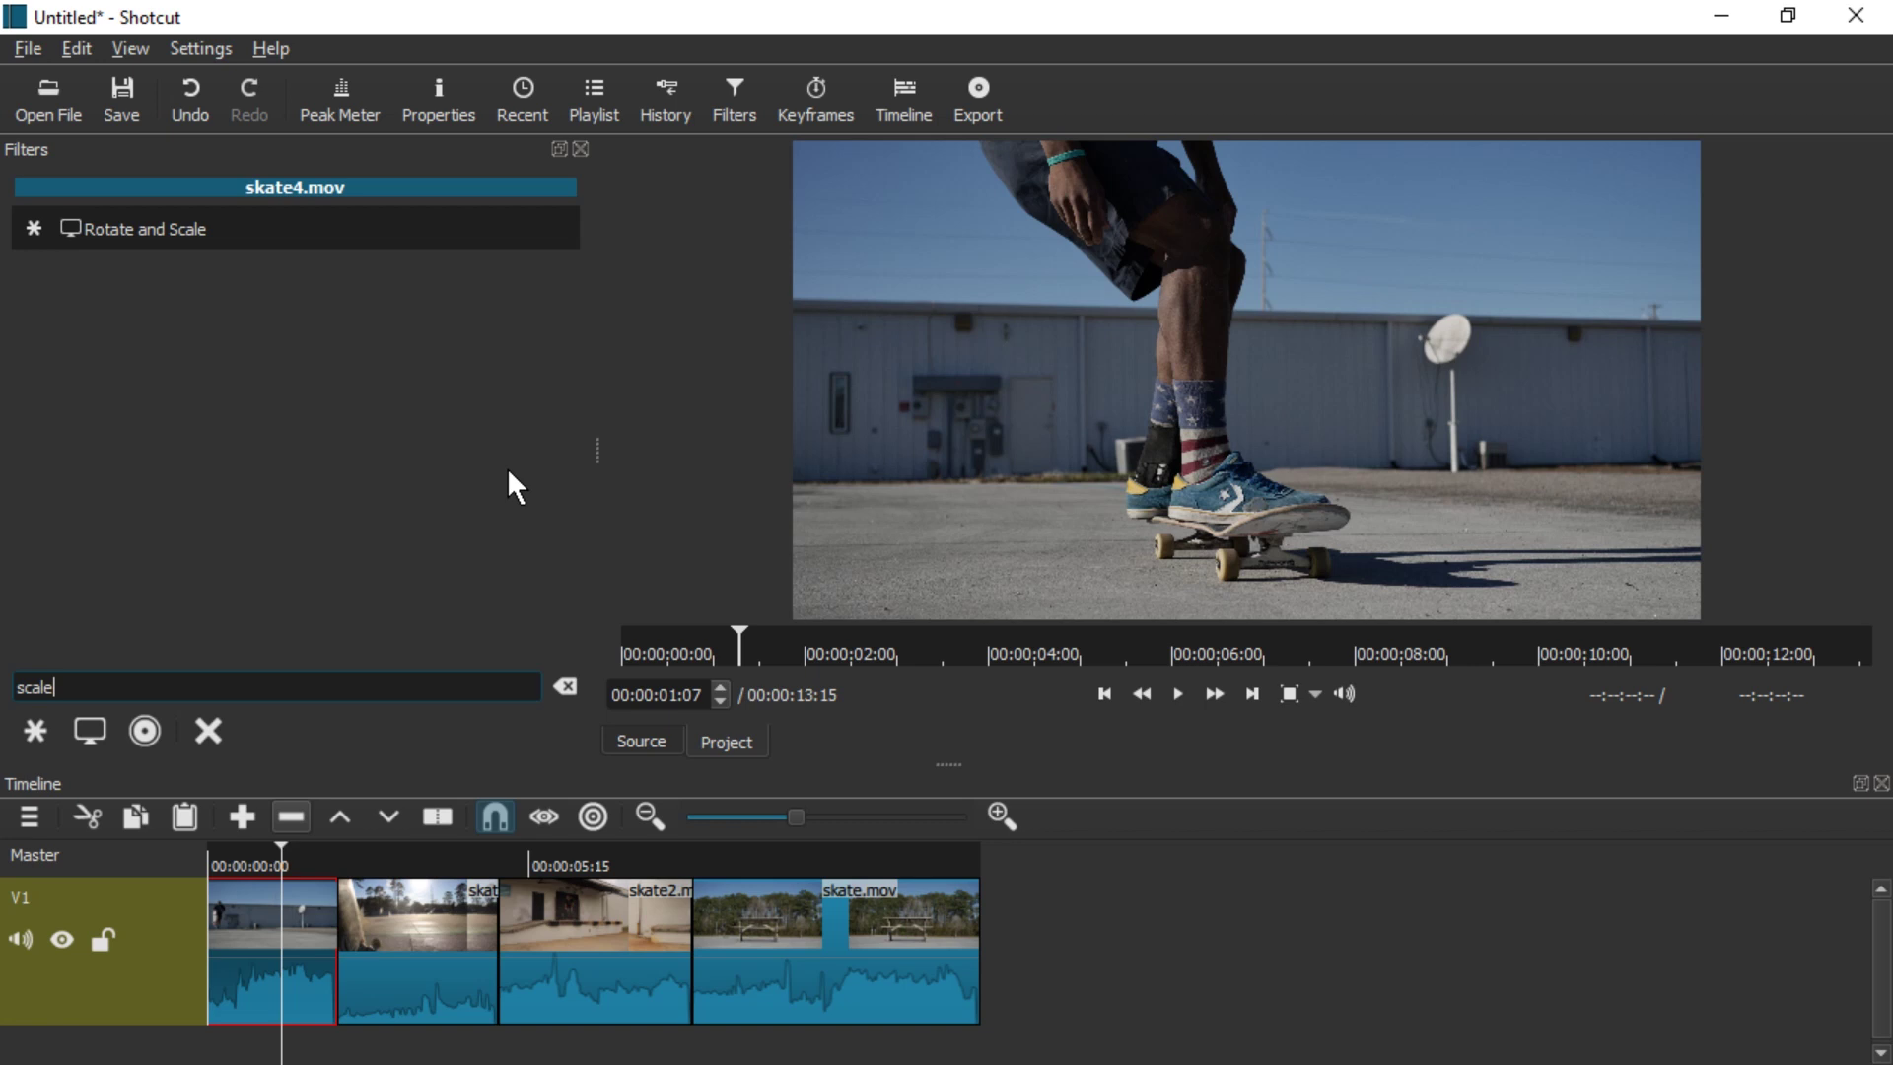
pyautogui.click(169, 243)
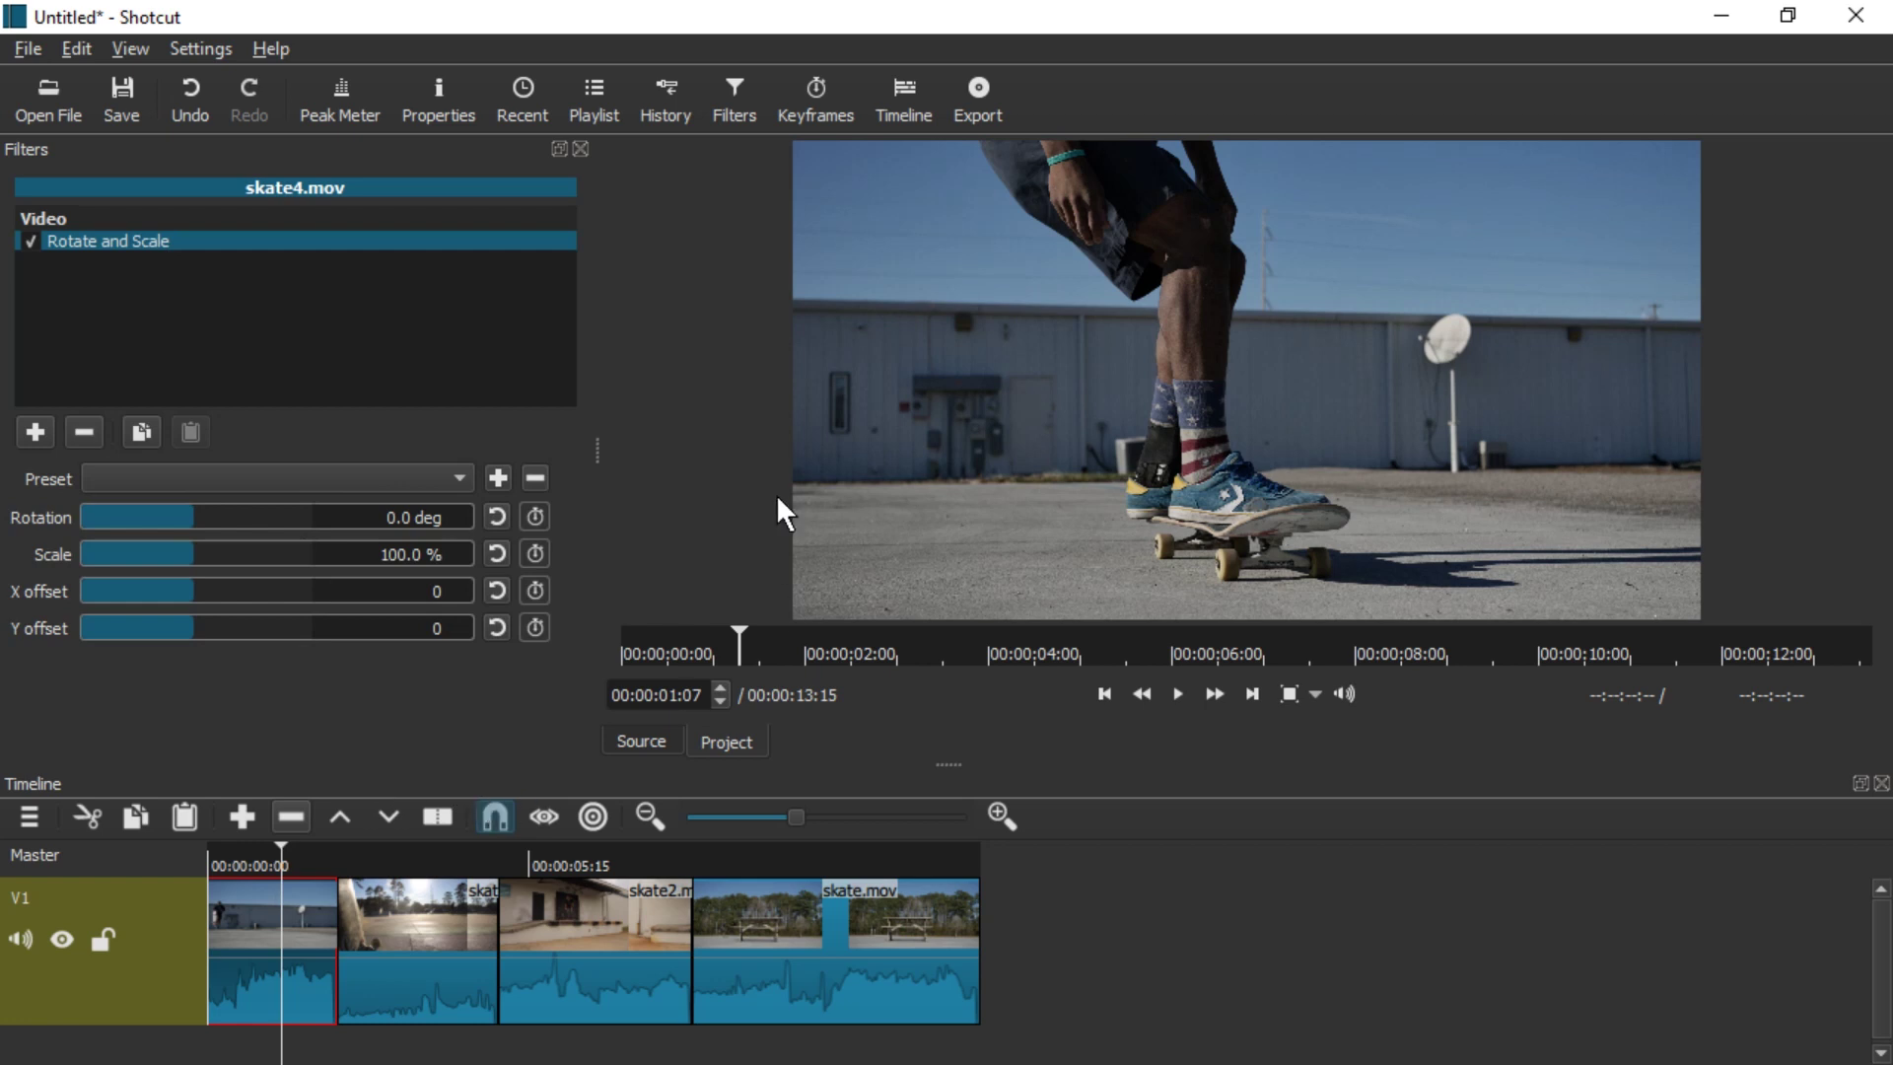
# Hide the toolbar, show panel title bars, and dock the Keyframes panel beside the Timeline.
pyautogui.click(819, 89)
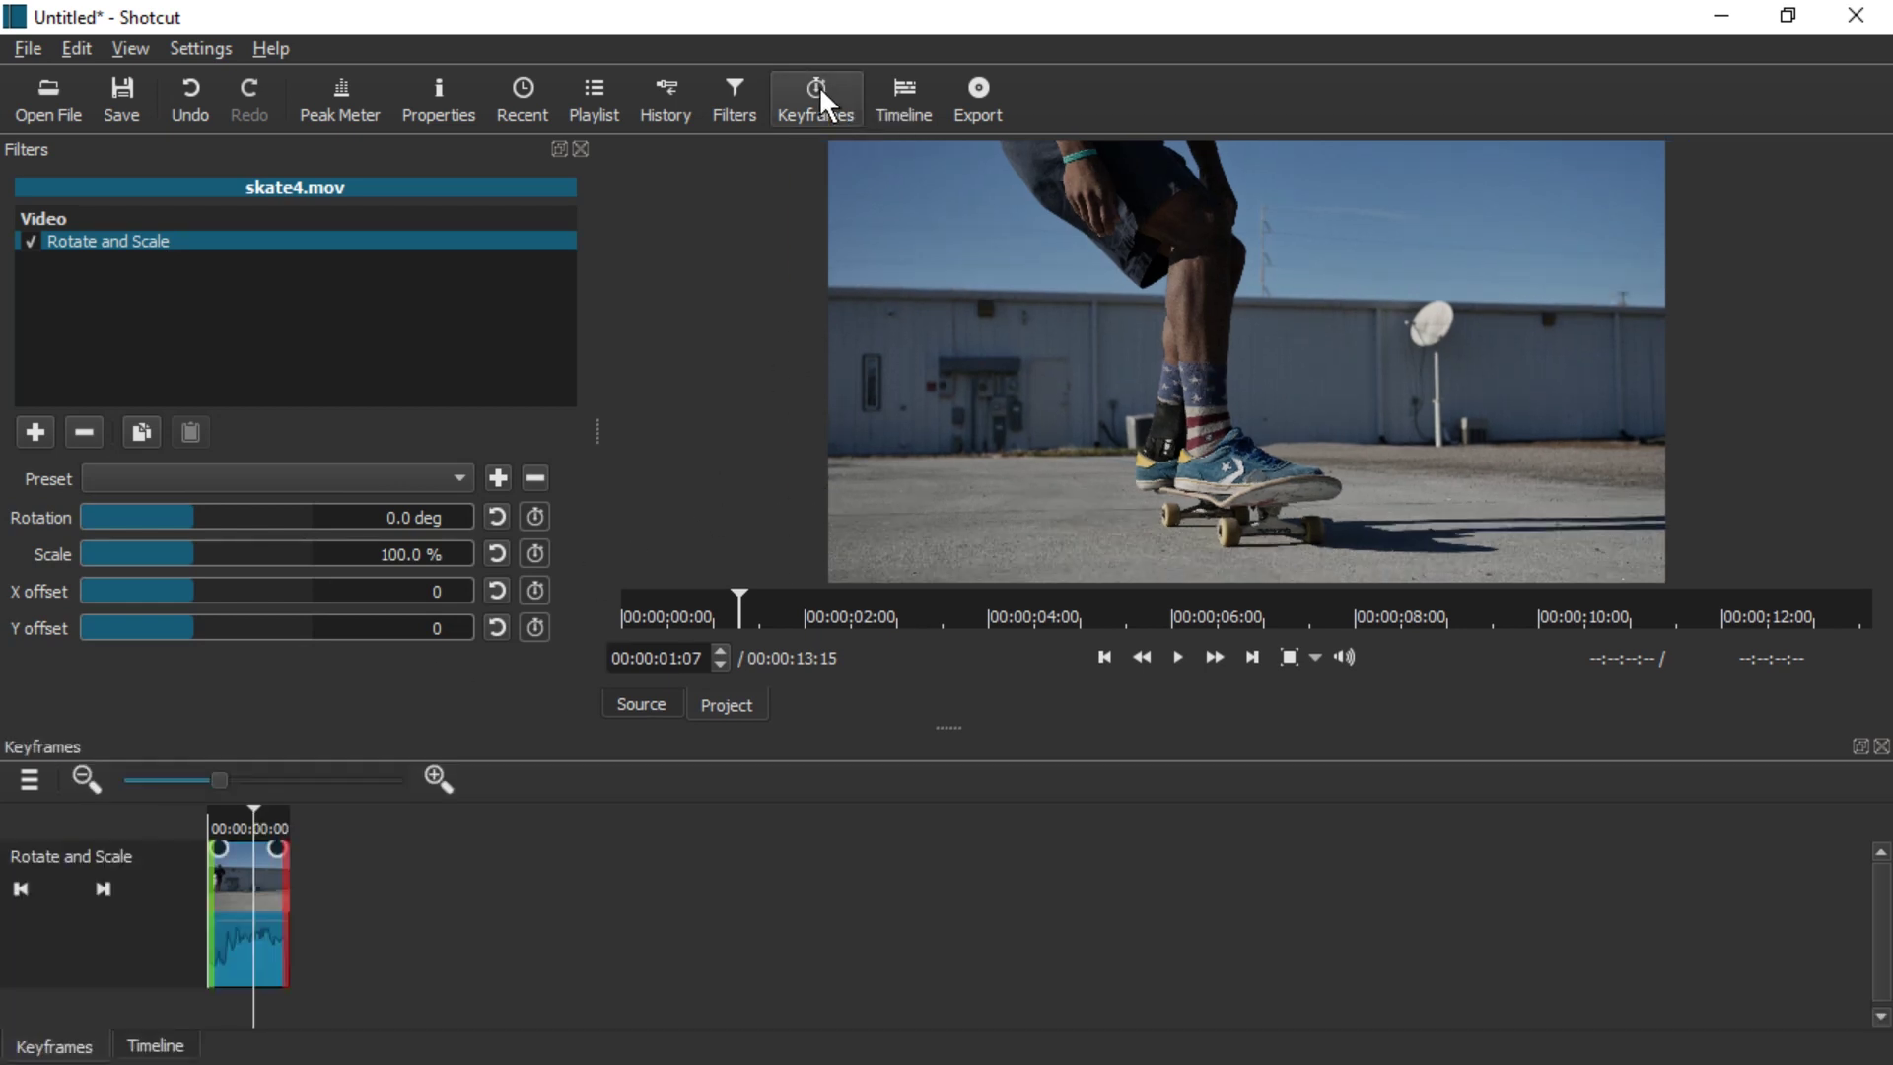
pyautogui.click(131, 48)
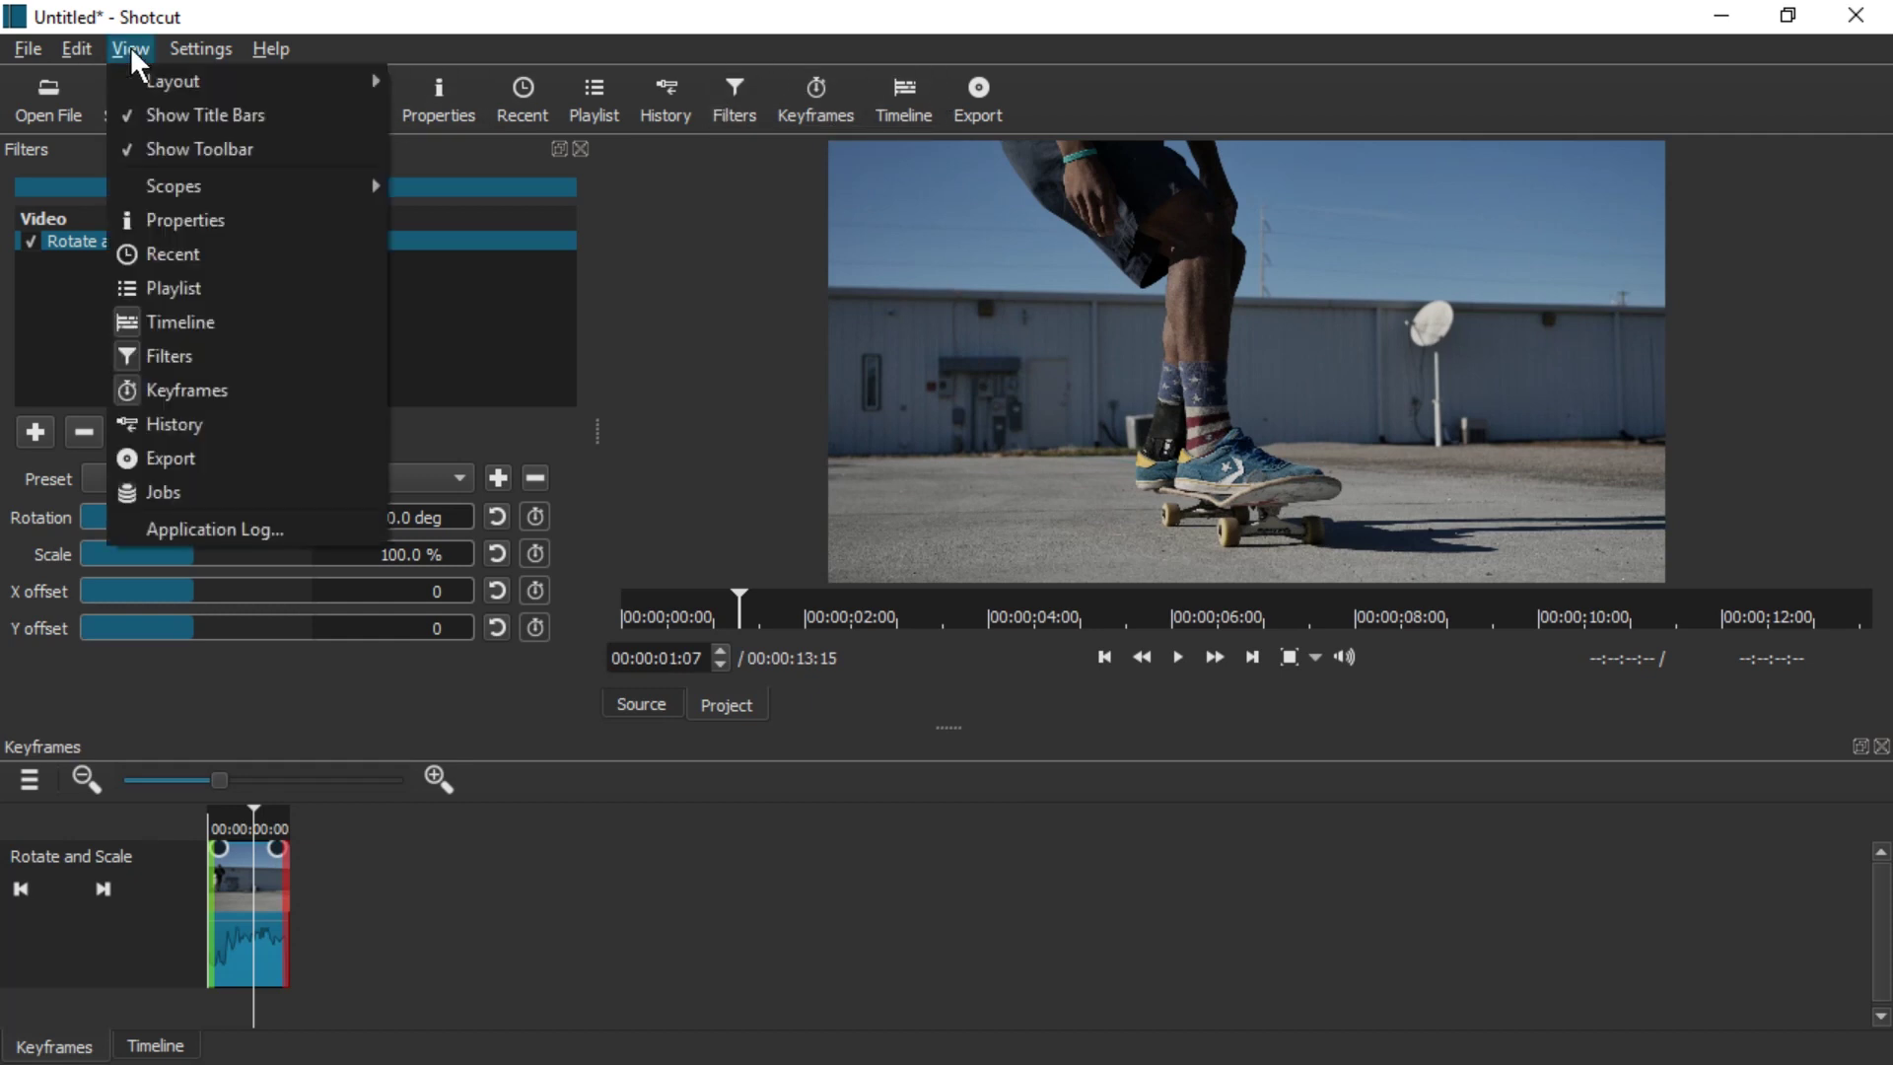
pyautogui.click(216, 150)
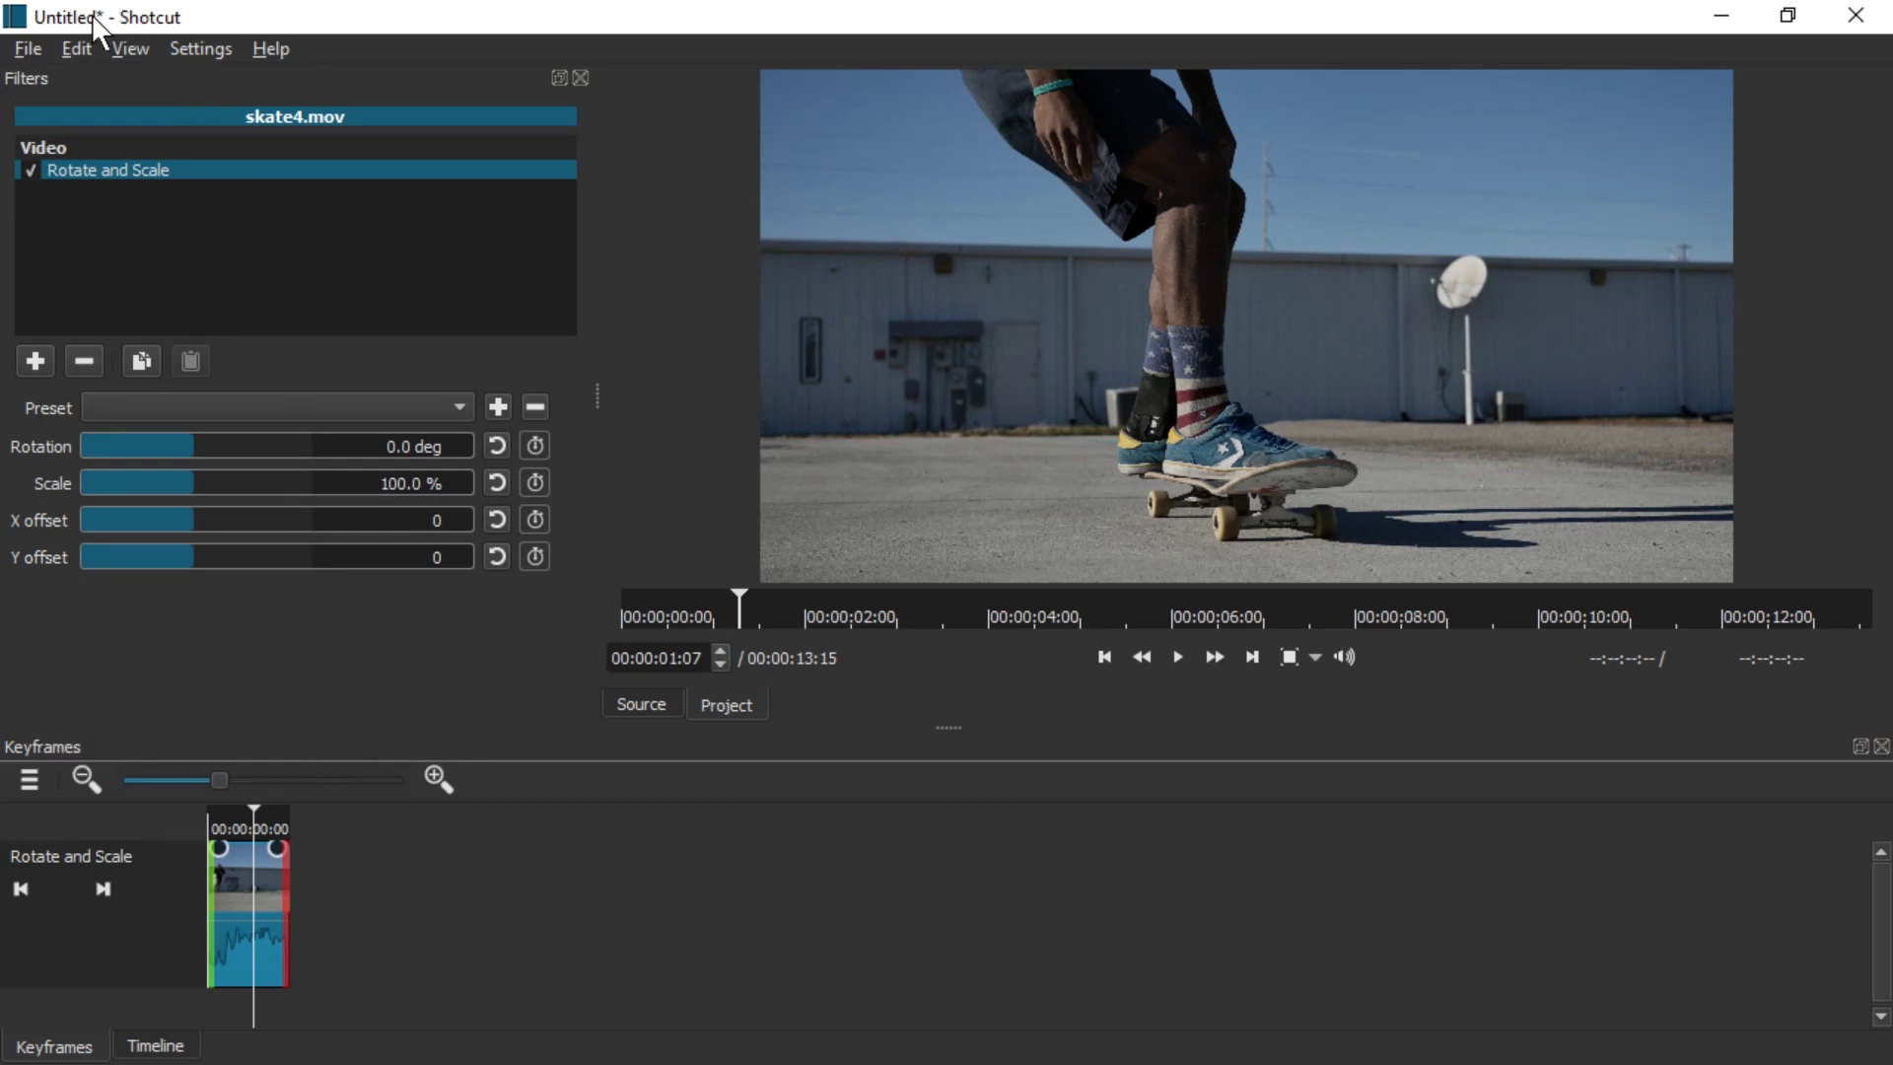
pyautogui.click(118, 44)
pyautogui.click(207, 110)
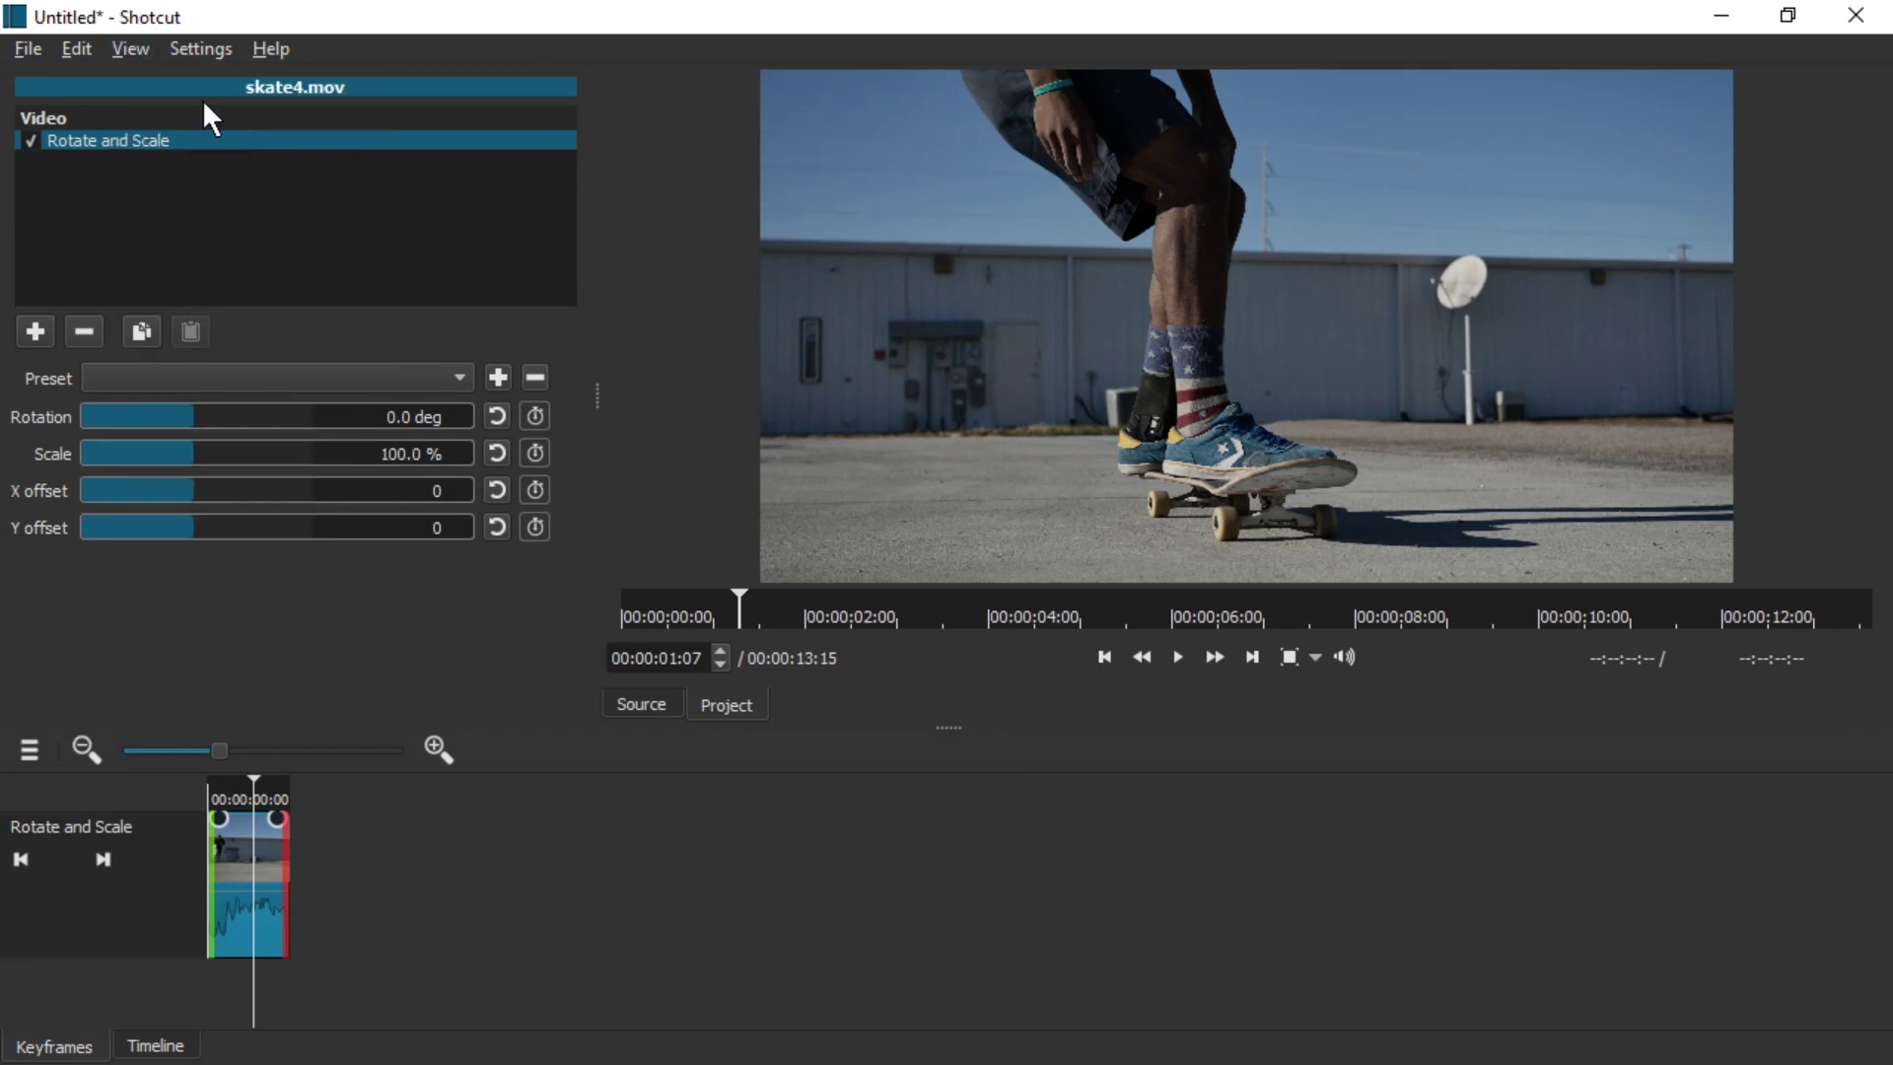
pyautogui.click(142, 49)
pyautogui.click(225, 110)
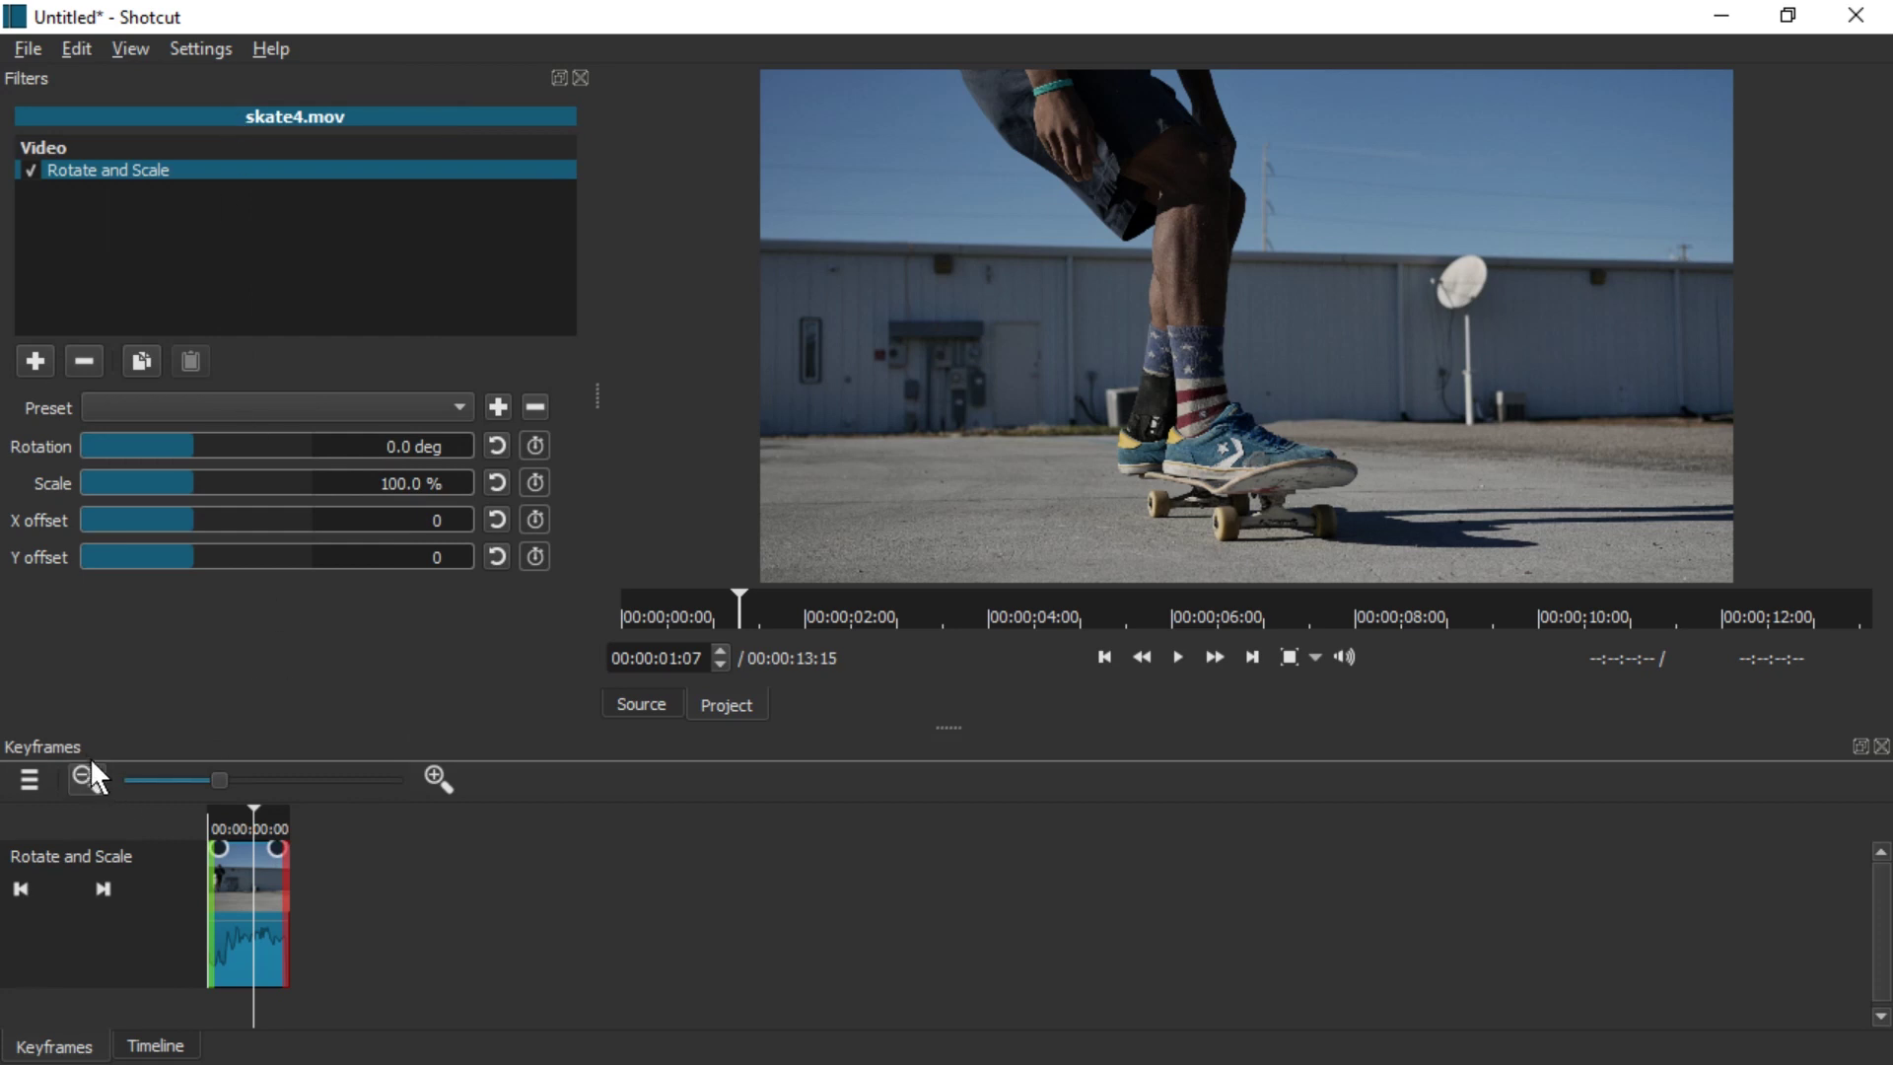
pyautogui.moveTo(55, 748); pyautogui.dragTo(996, 809)
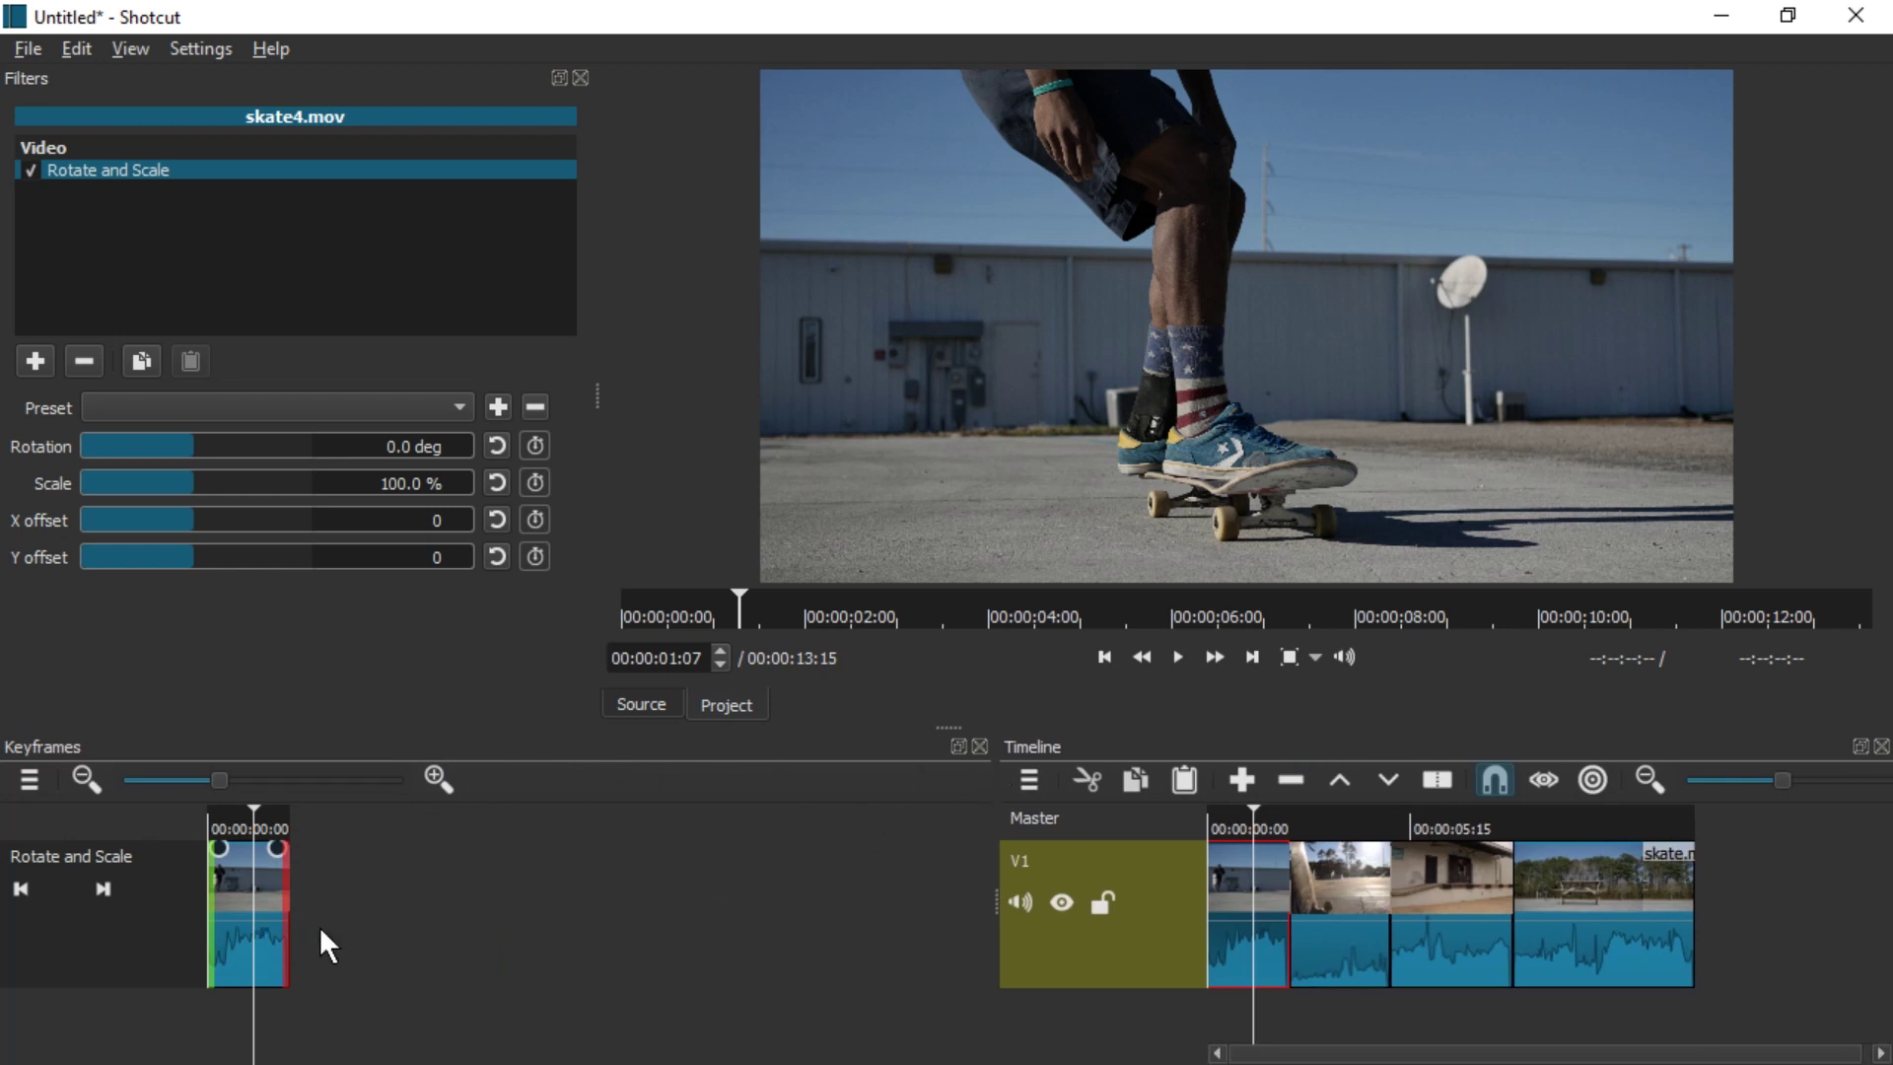
# Zoom in and drag skate4's filter end handle to make an 11-frame ramp from about 01:09.
pyautogui.scroll(5, 252, 892)
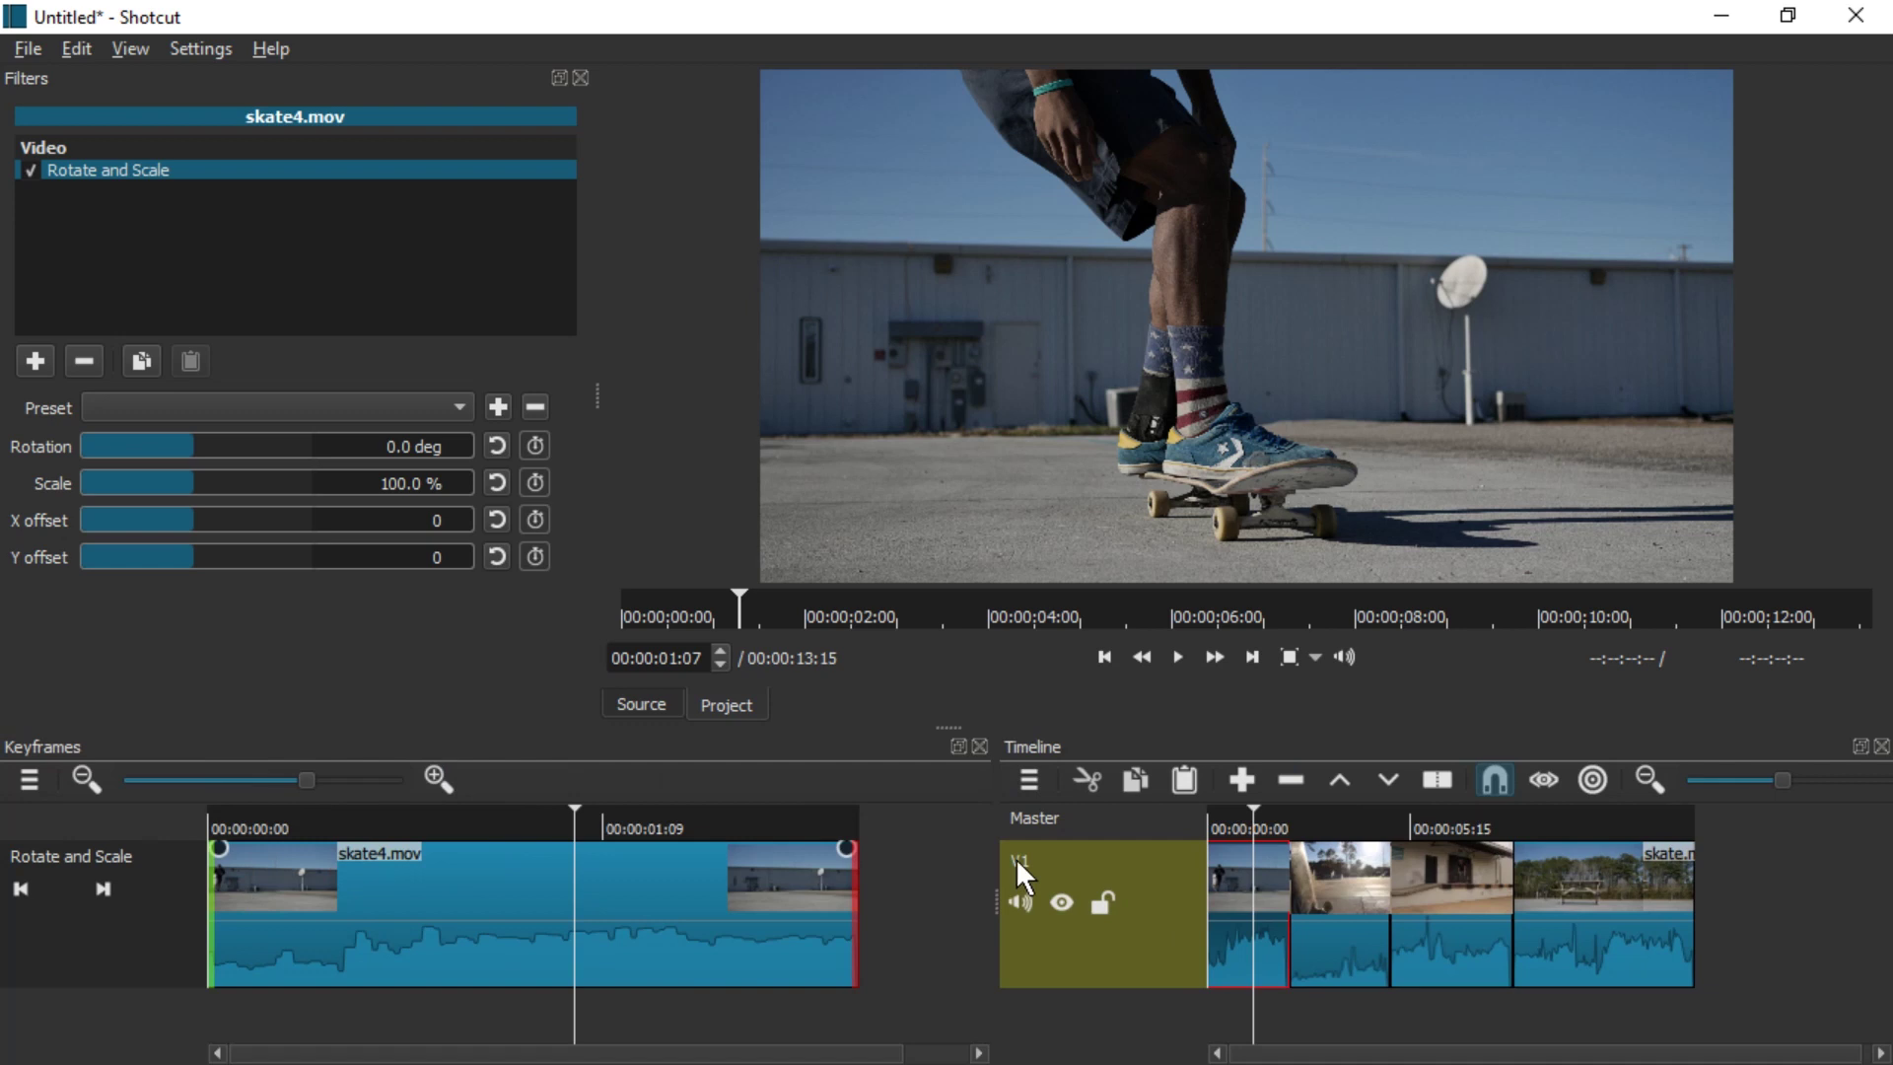
pyautogui.scroll(3, 1292, 907)
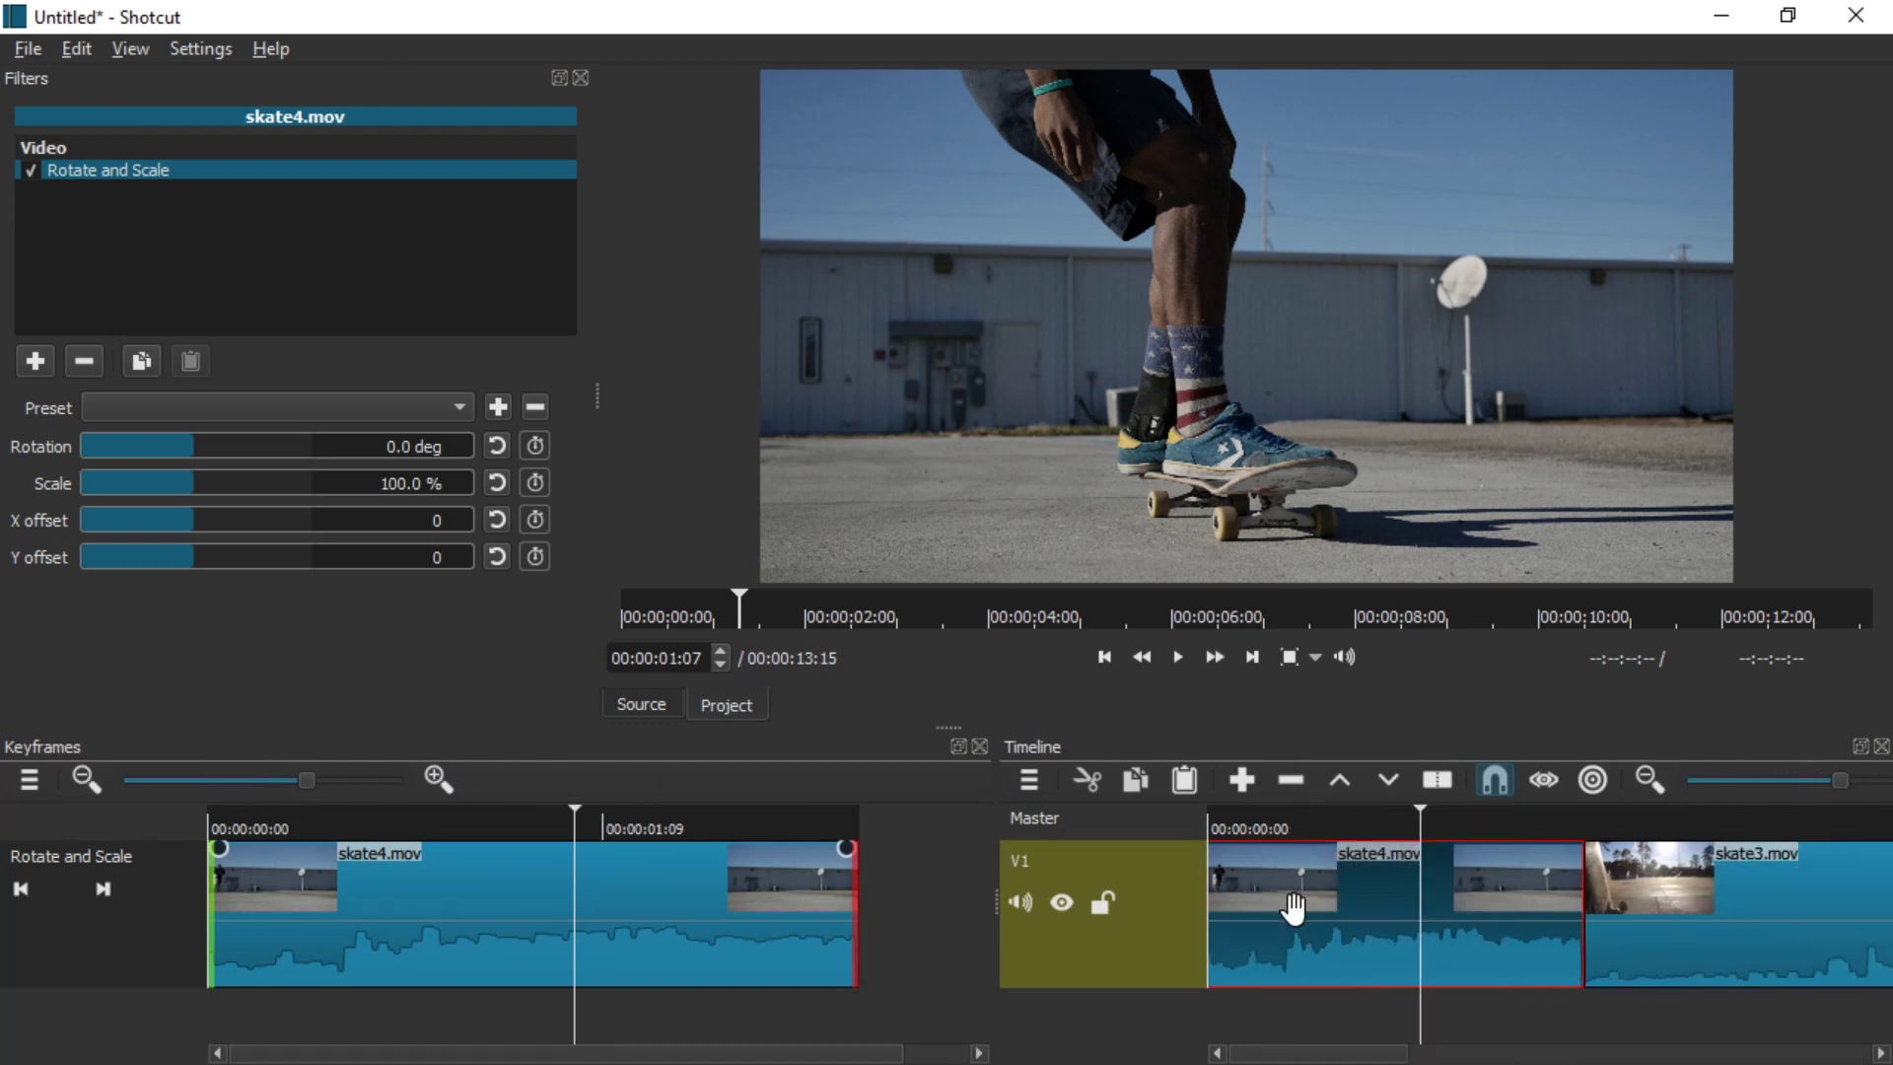
pyautogui.moveTo(650, 819); pyautogui.dragTo(725, 819)
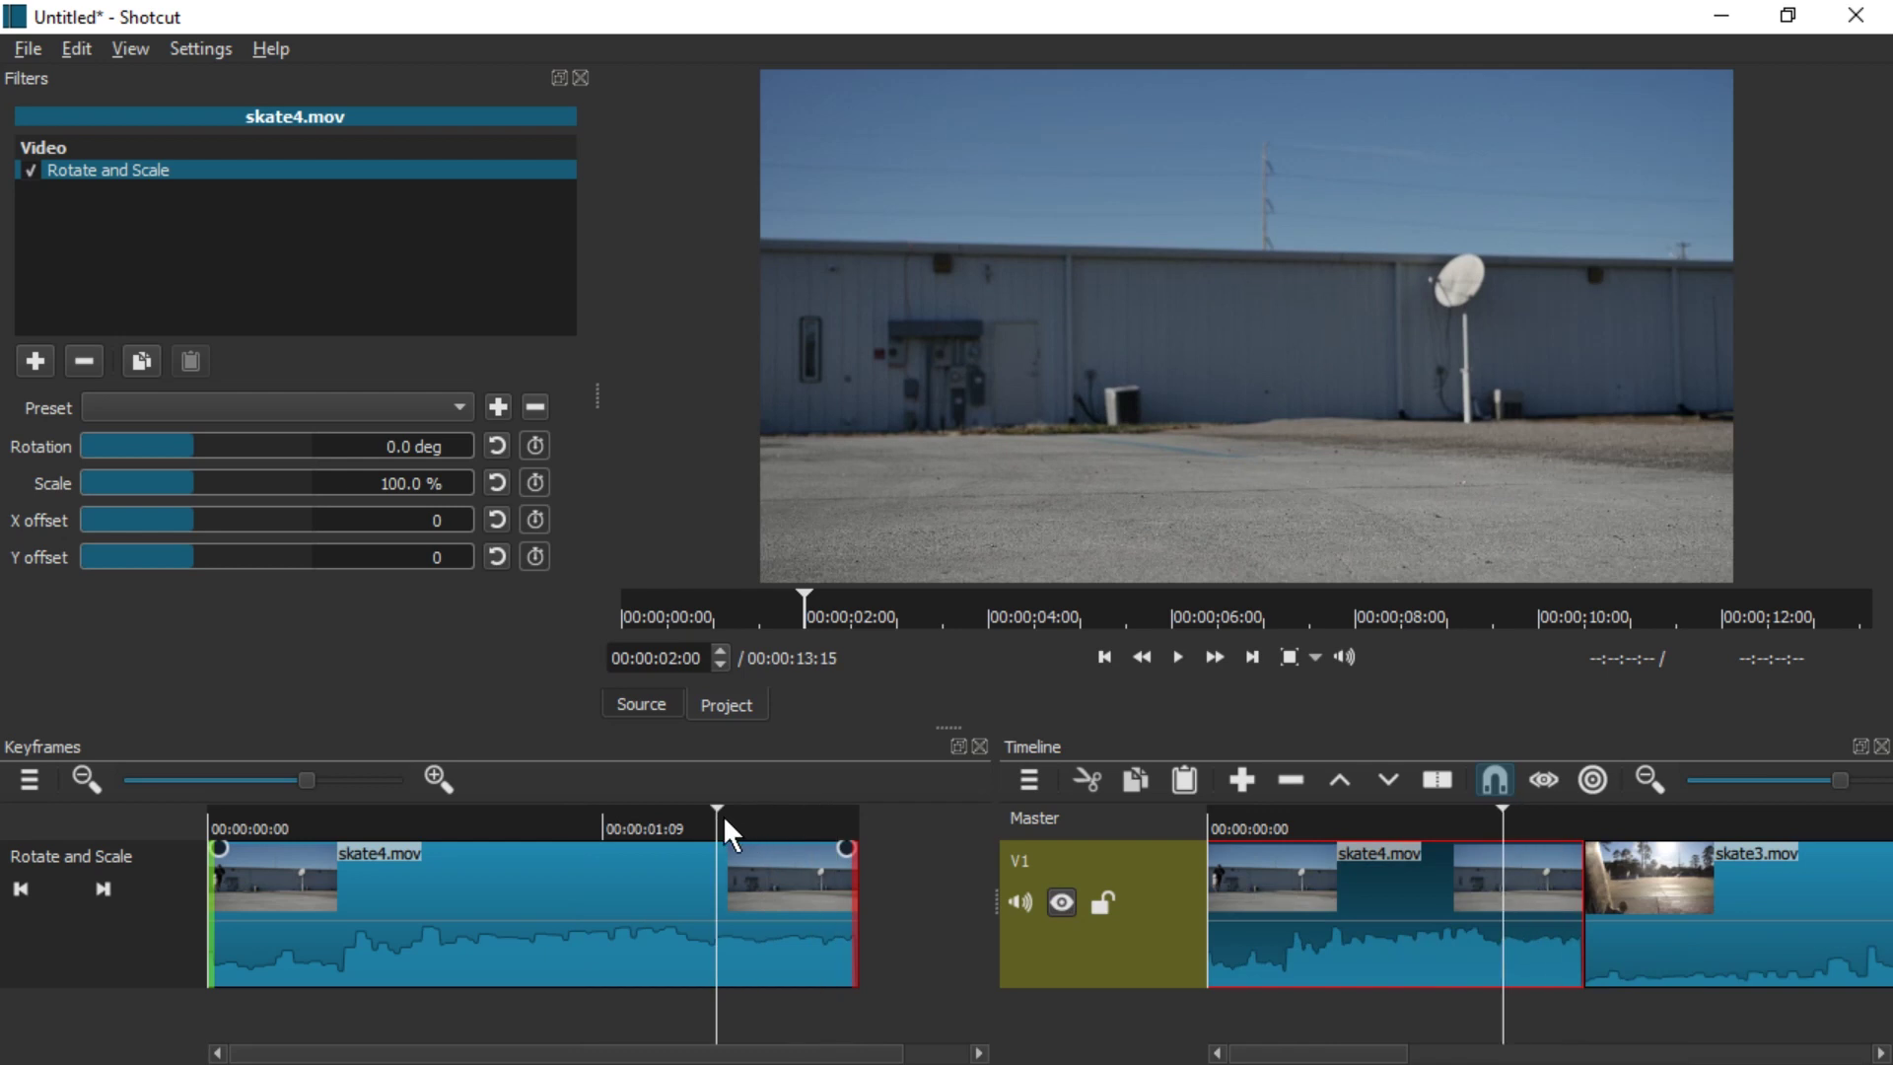
pyautogui.moveTo(846, 848)
pyautogui.mouseDown()
pyautogui.moveTo(655, 877)
pyautogui.moveTo(700, 878)
pyautogui.moveTo(718, 850)
pyautogui.moveTo(692, 848)
pyautogui.mouseUp()
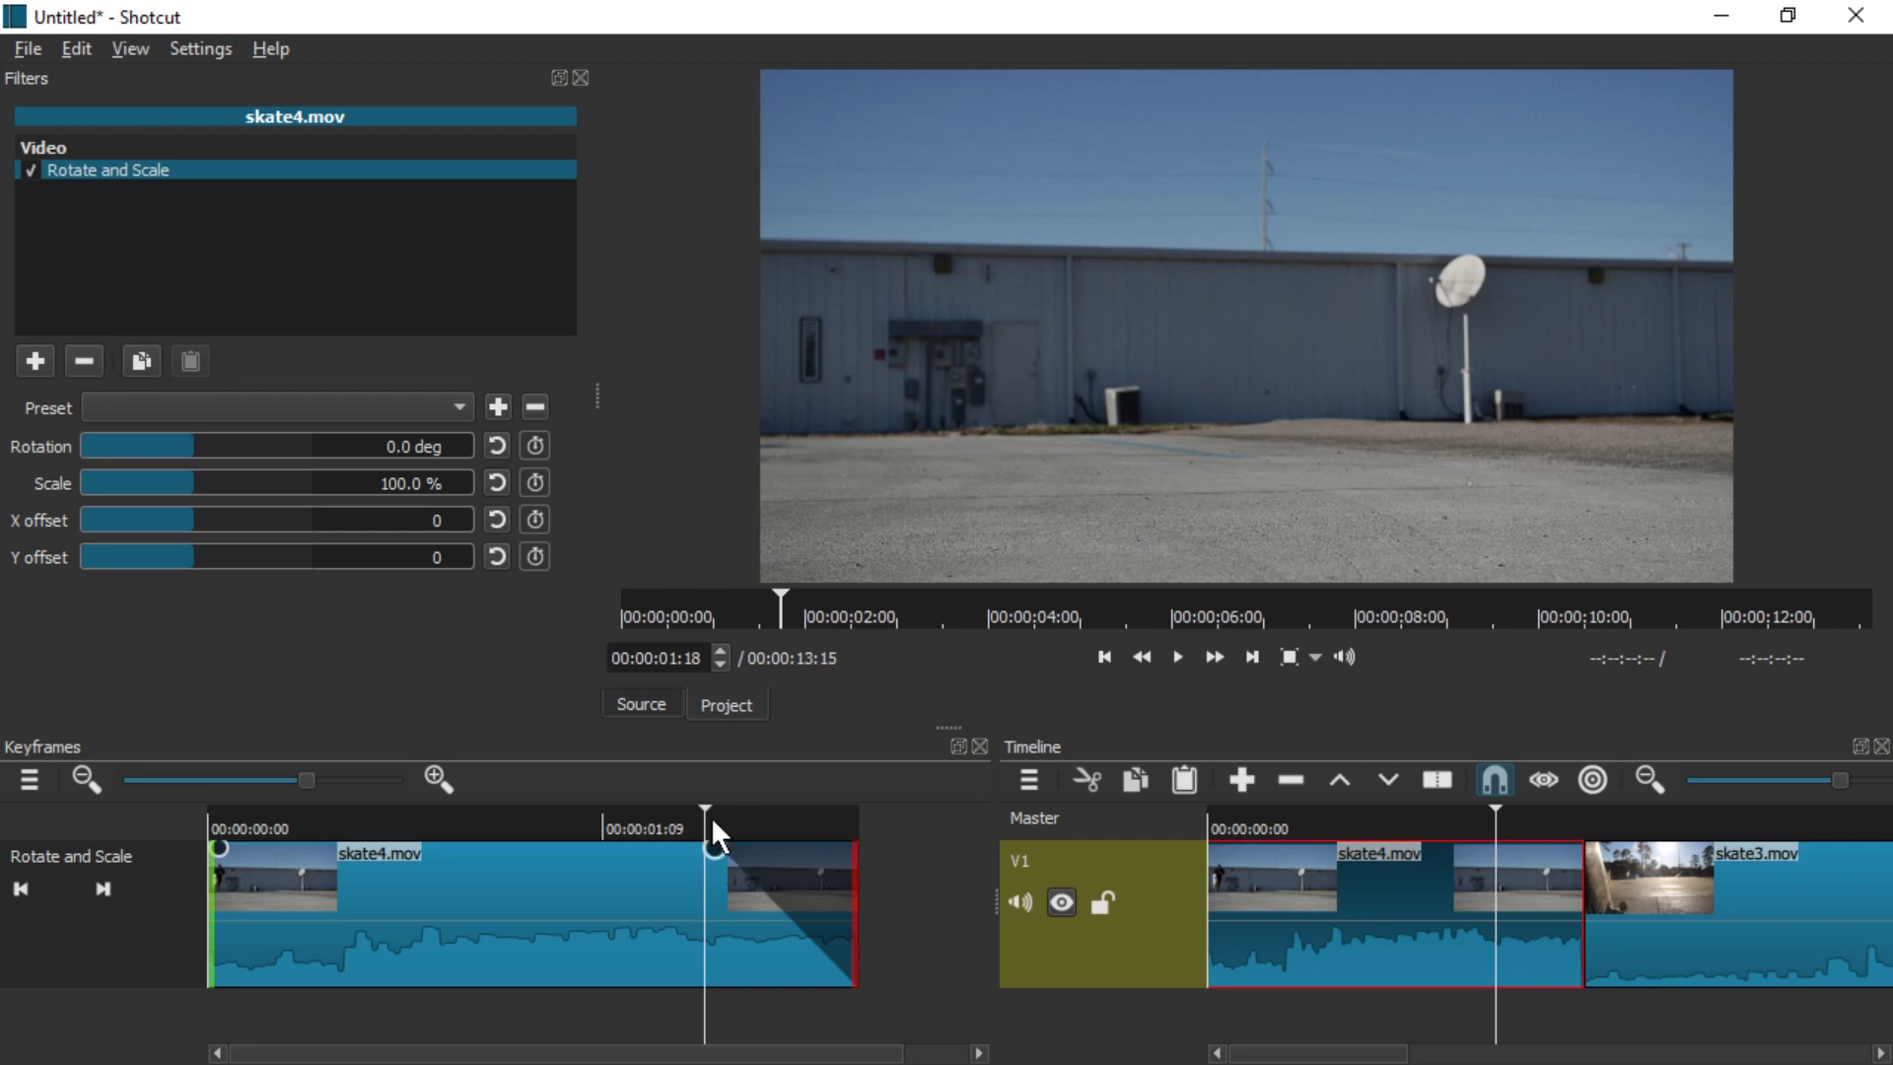
pyautogui.click(716, 826)
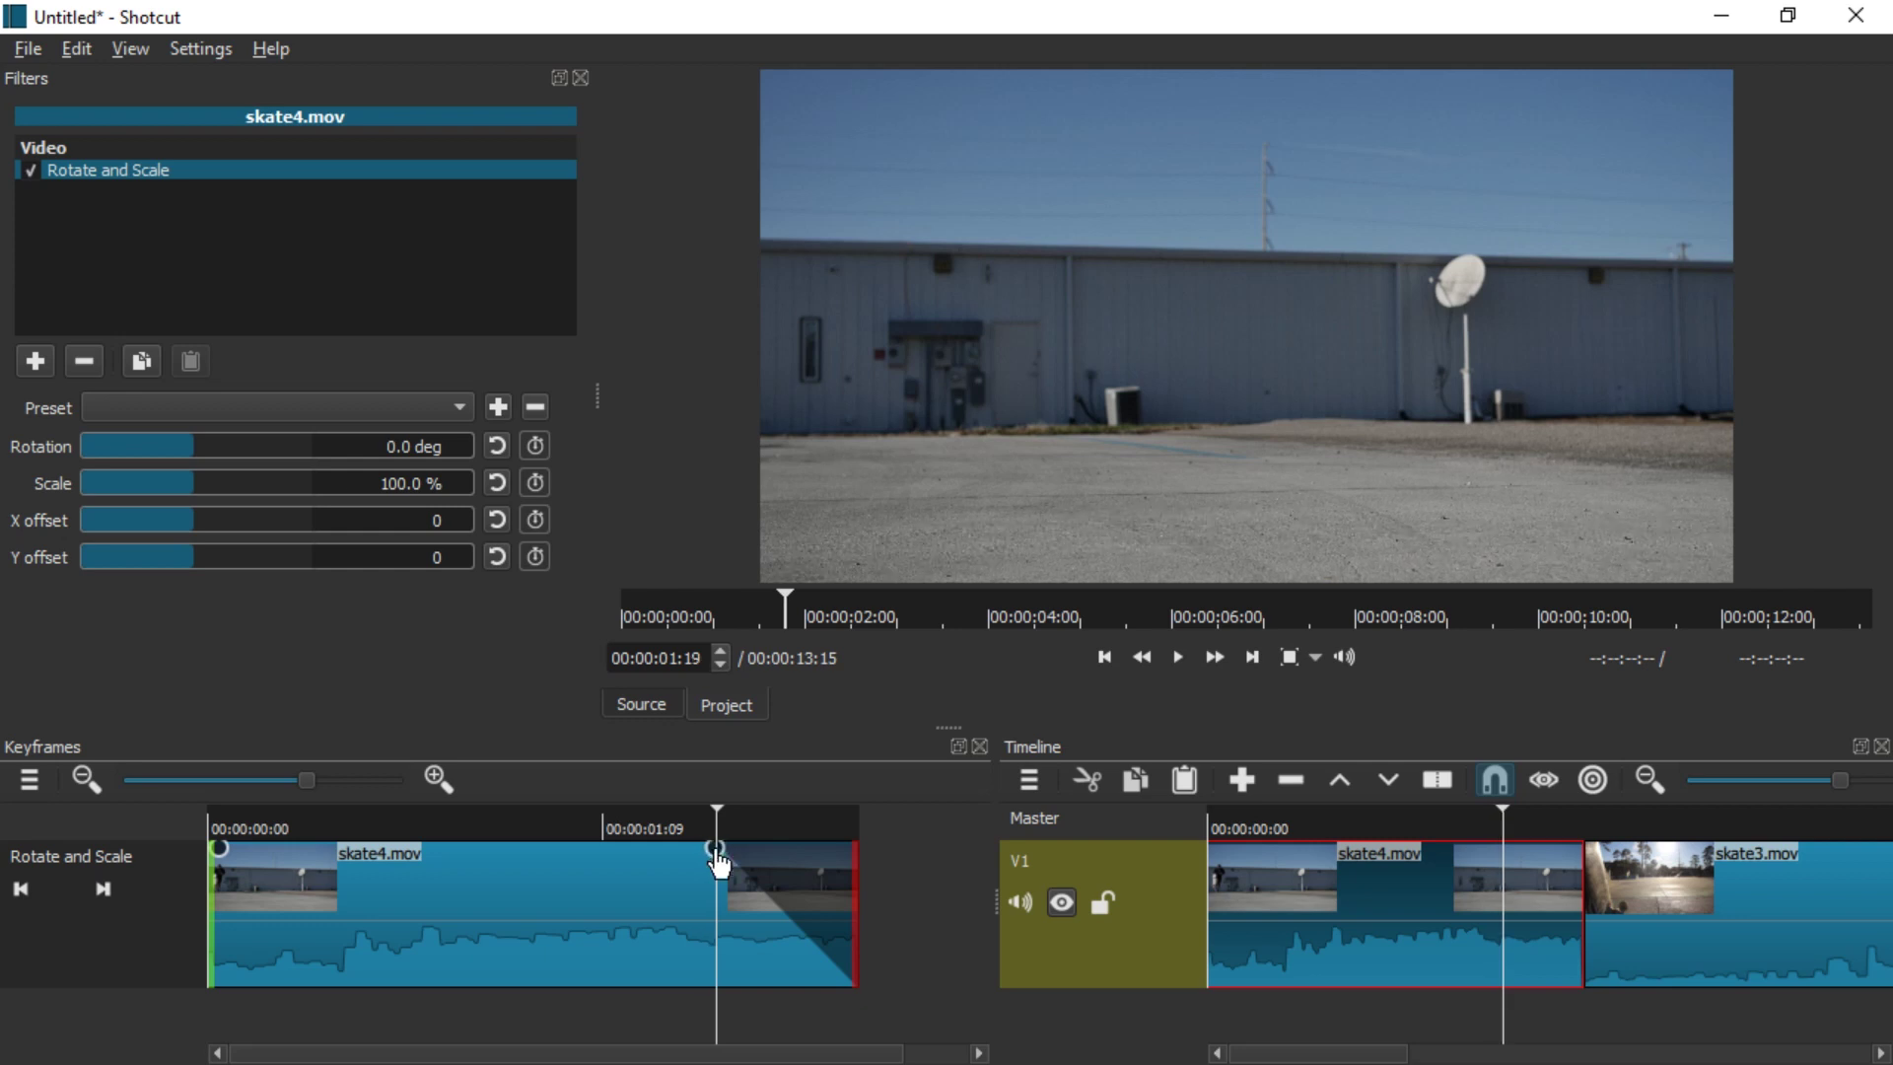
pyautogui.moveTo(730, 815); pyautogui.dragTo(854, 826)
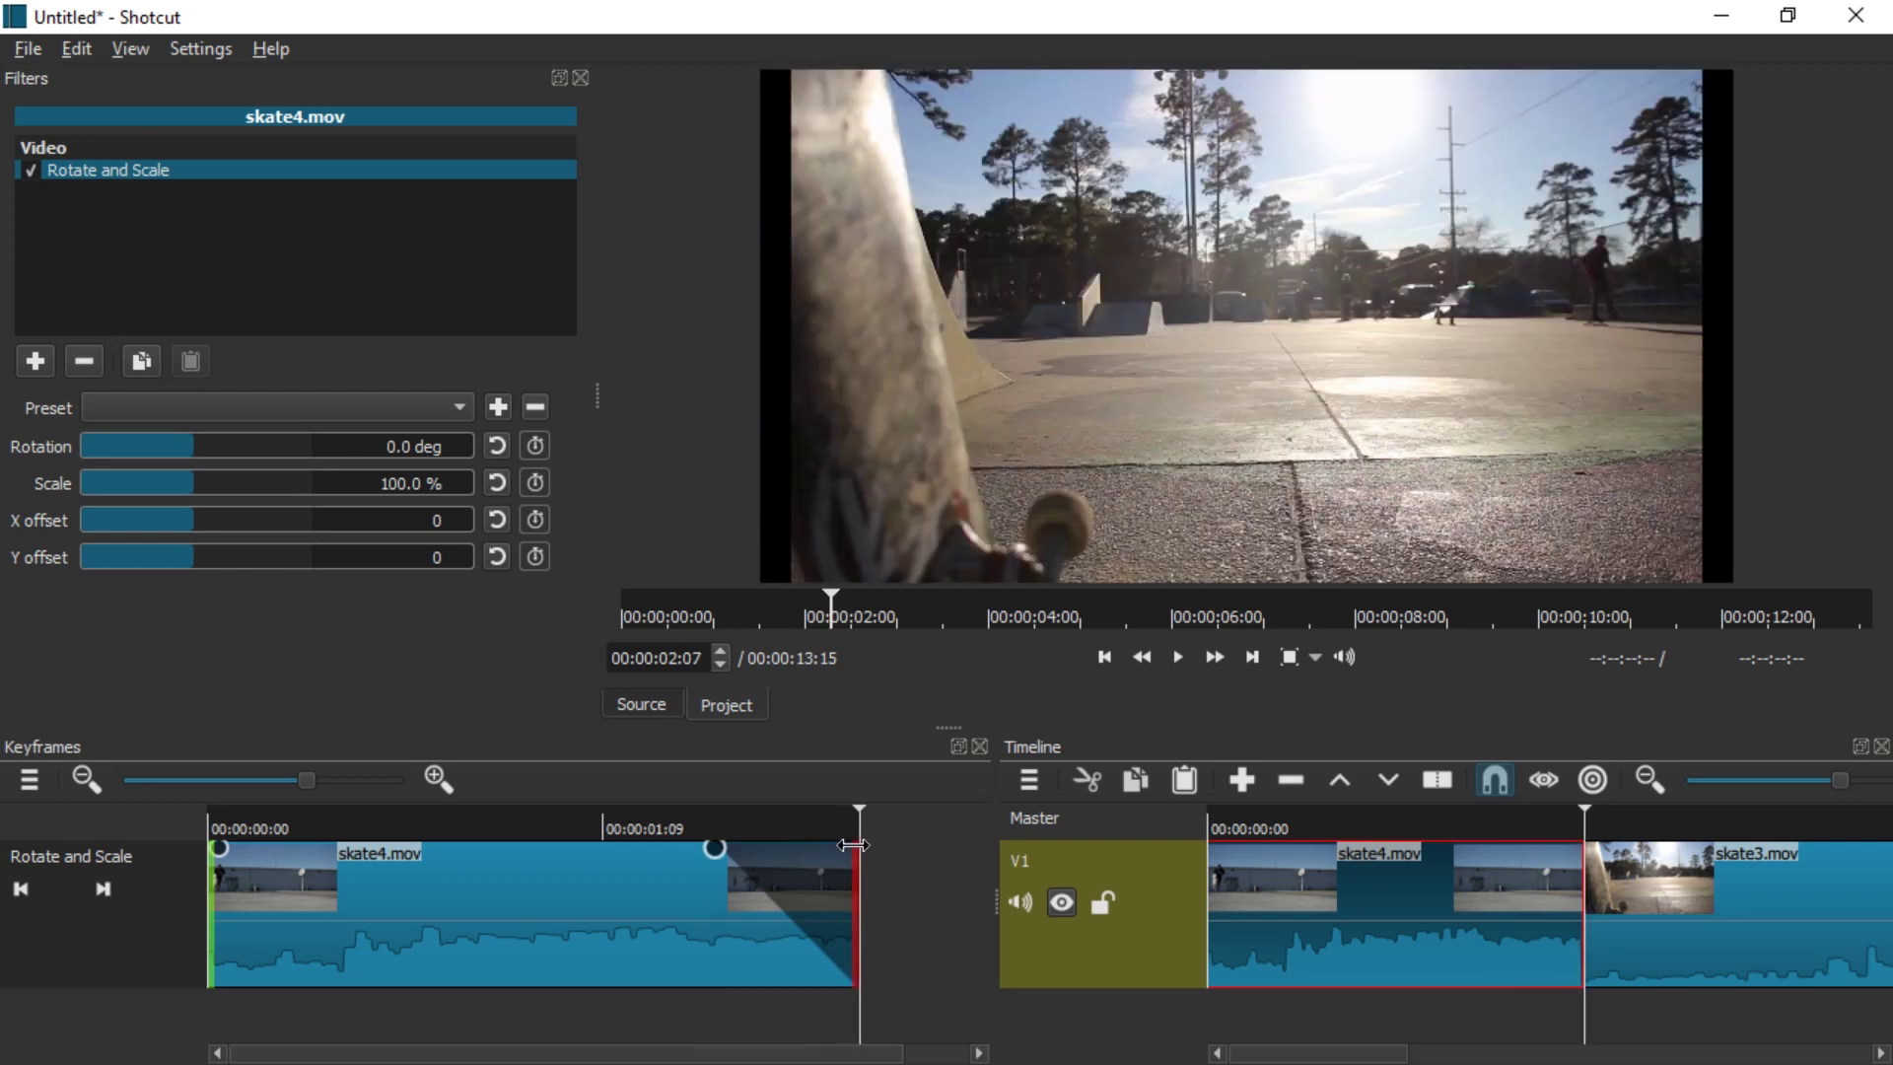
# Set Scale to 200 at skate4's last frame, then scrub the ramp to check the zoom.
pyautogui.write('200')
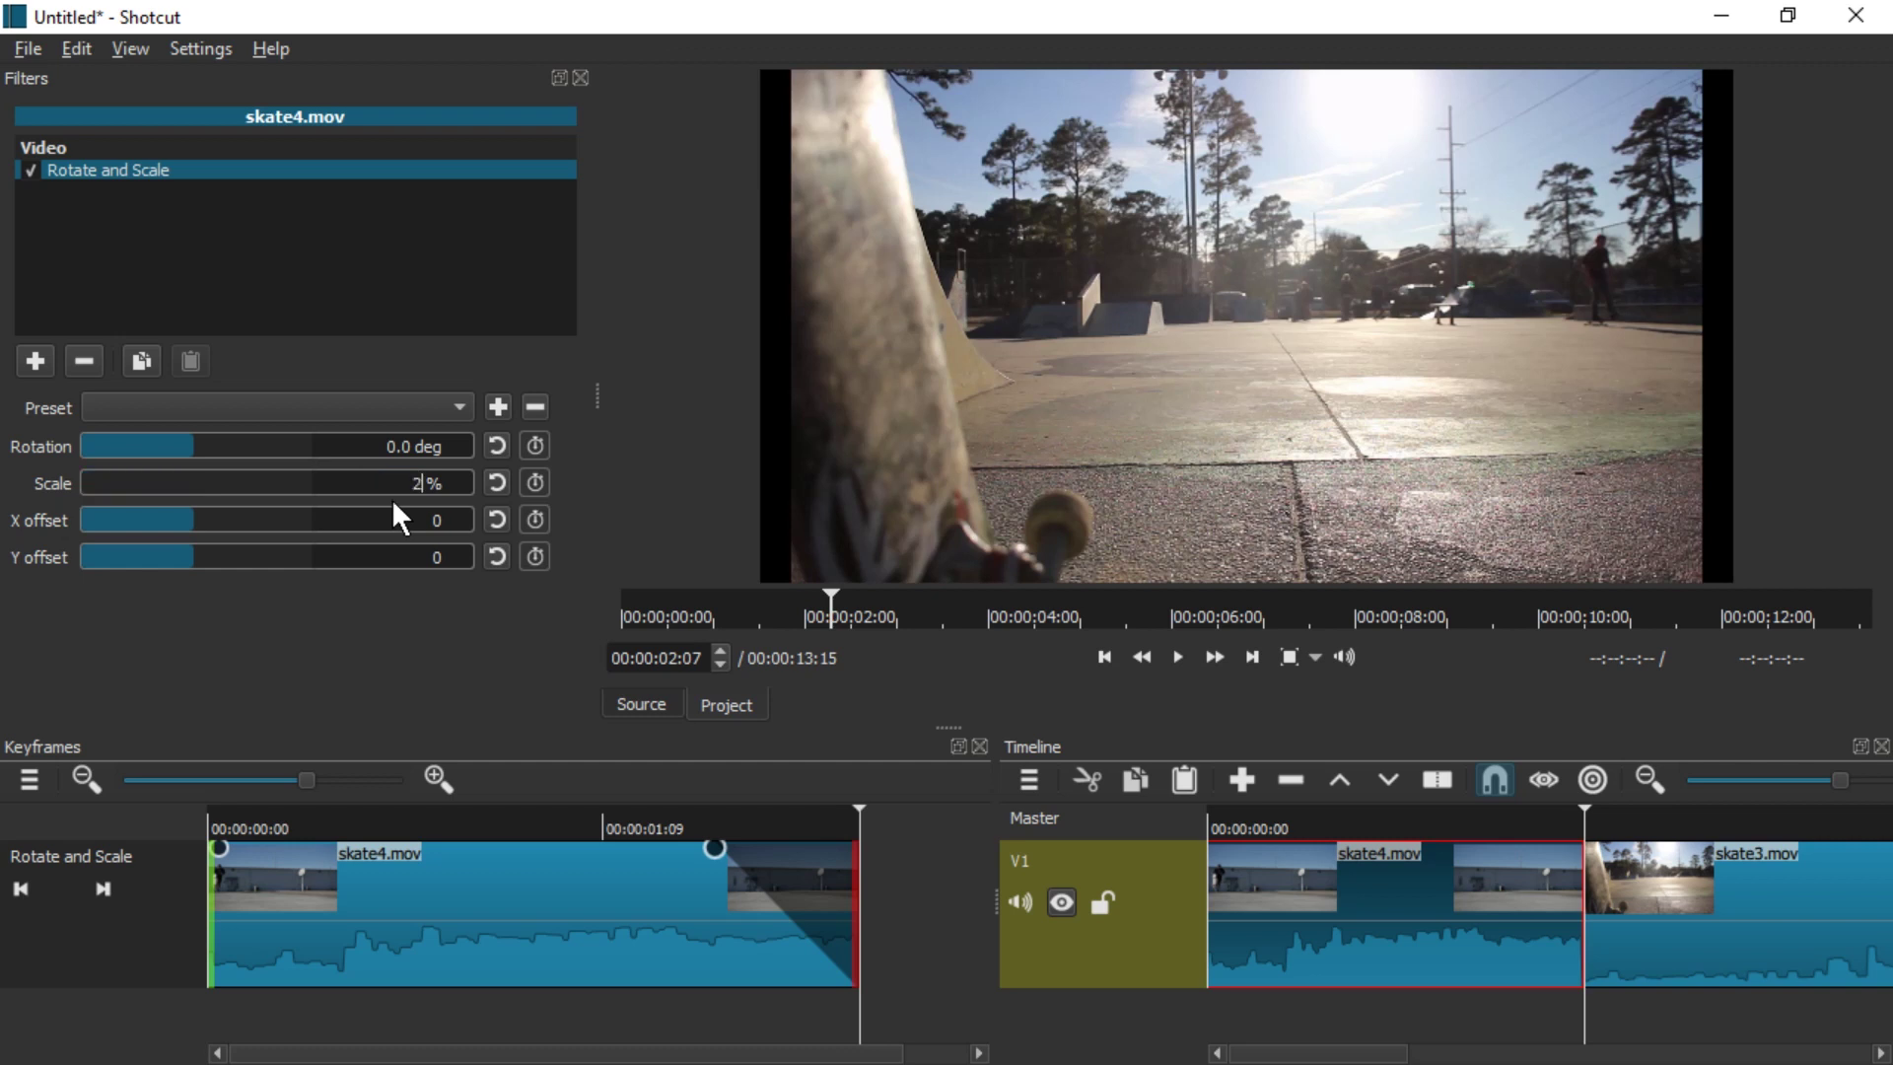
pyautogui.press('Return')
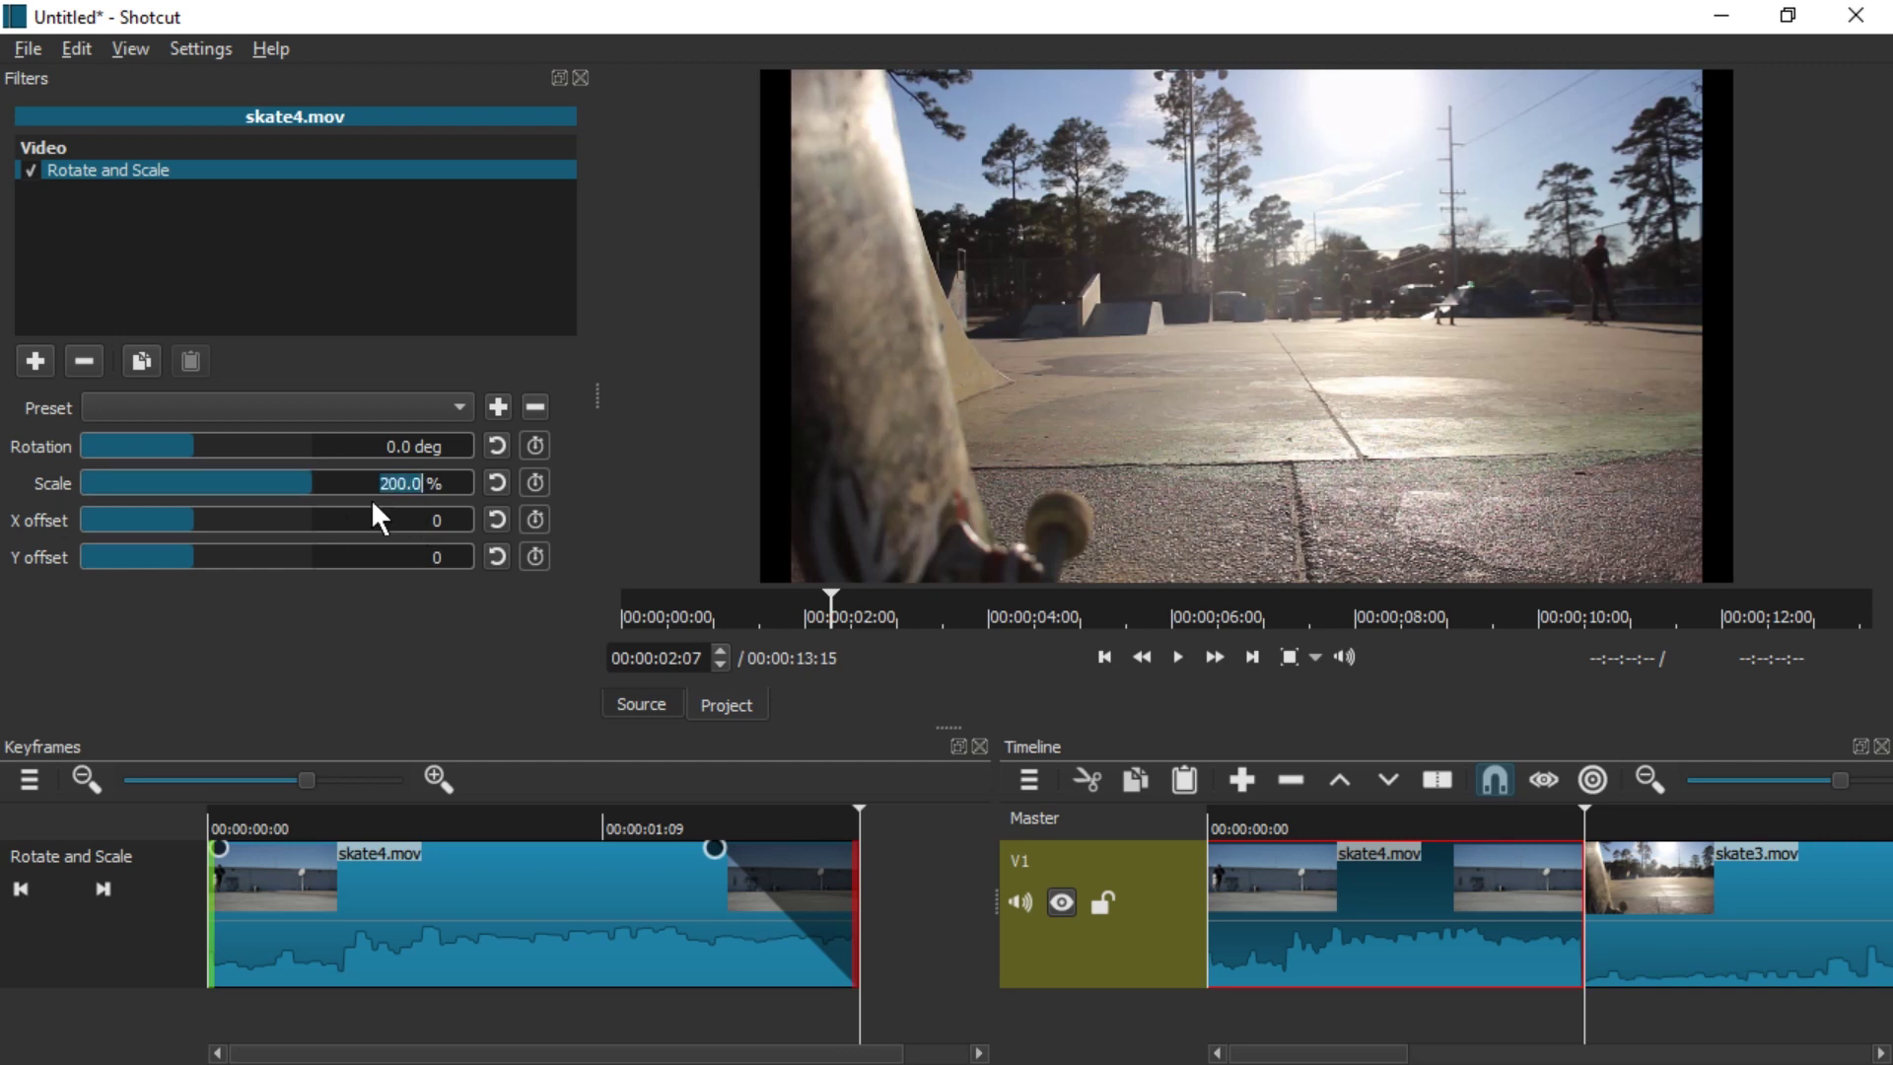
pyautogui.click(434, 483)
pyautogui.click(718, 831)
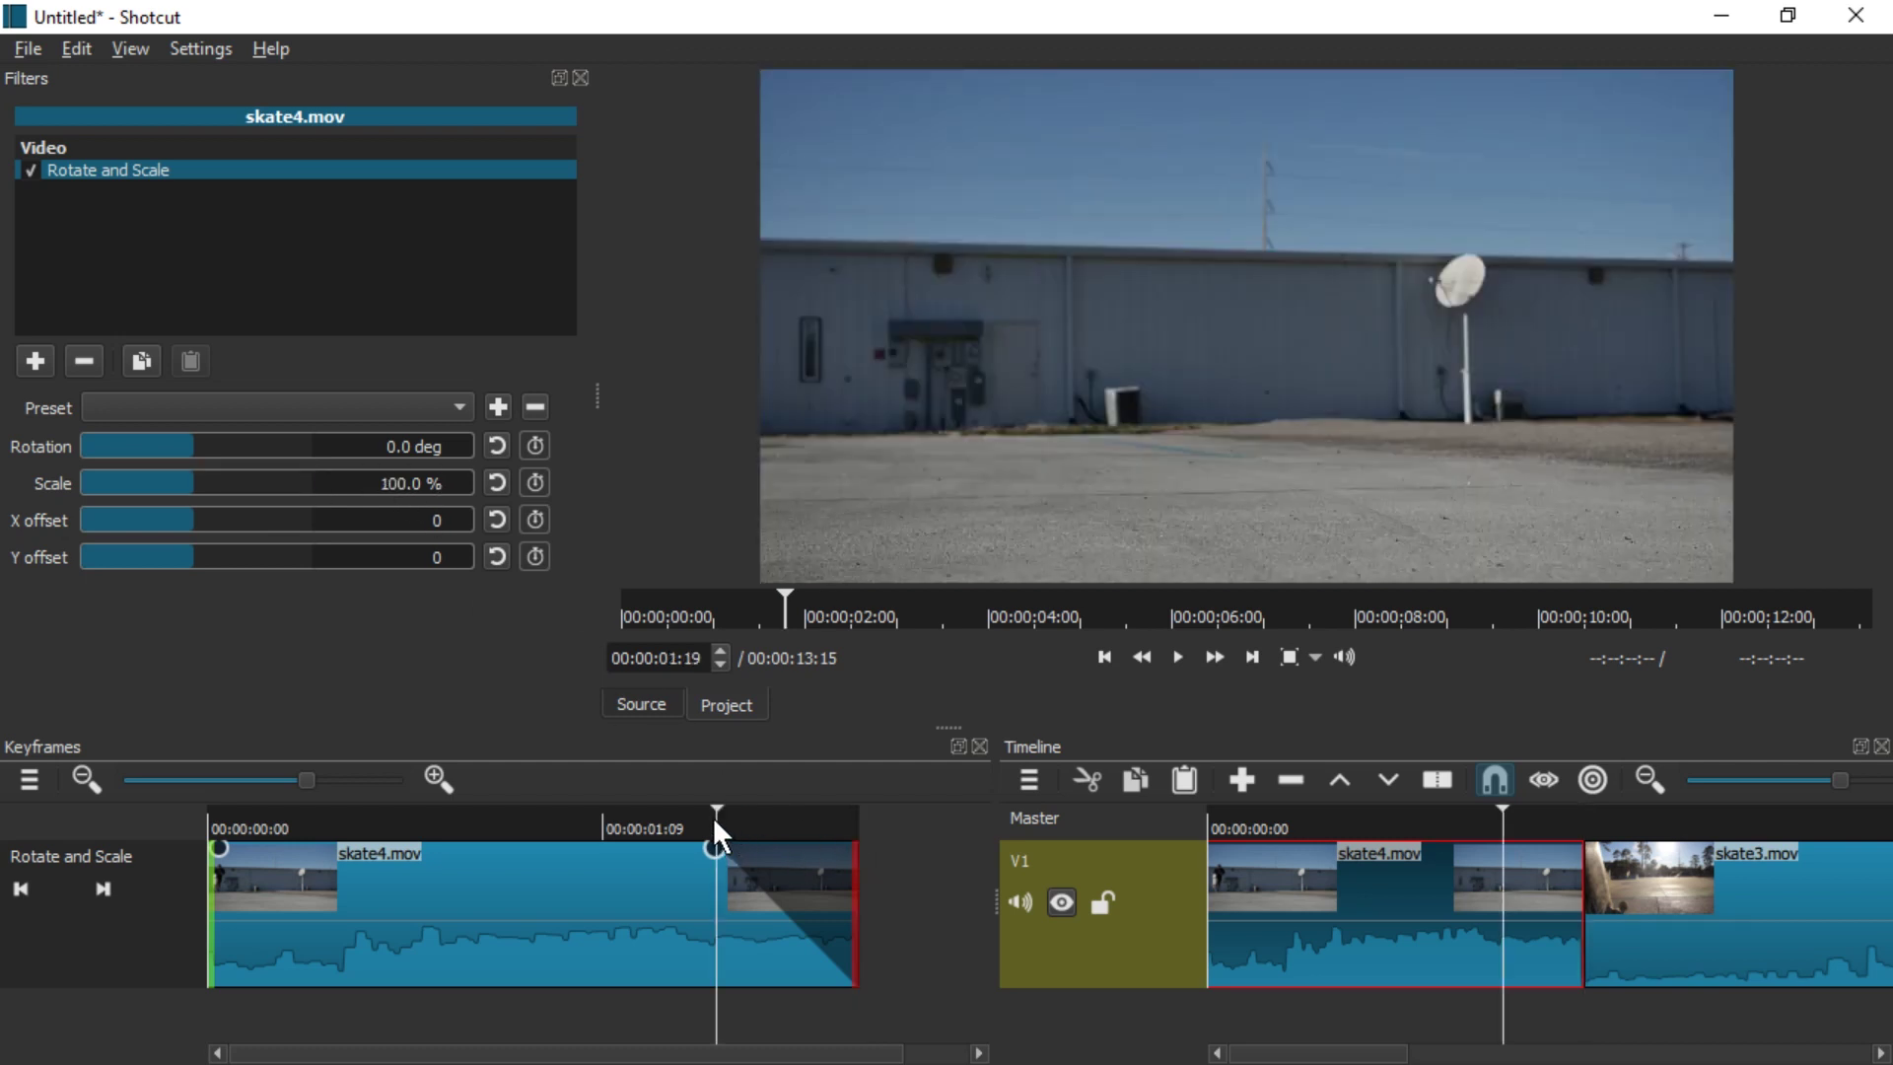
pyautogui.moveTo(723, 823)
pyautogui.mouseDown()
pyautogui.moveTo(773, 823)
pyautogui.moveTo(709, 823)
pyautogui.mouseUp()
pyautogui.click(720, 819)
pyautogui.moveTo(706, 809); pyautogui.dragTo(850, 816)
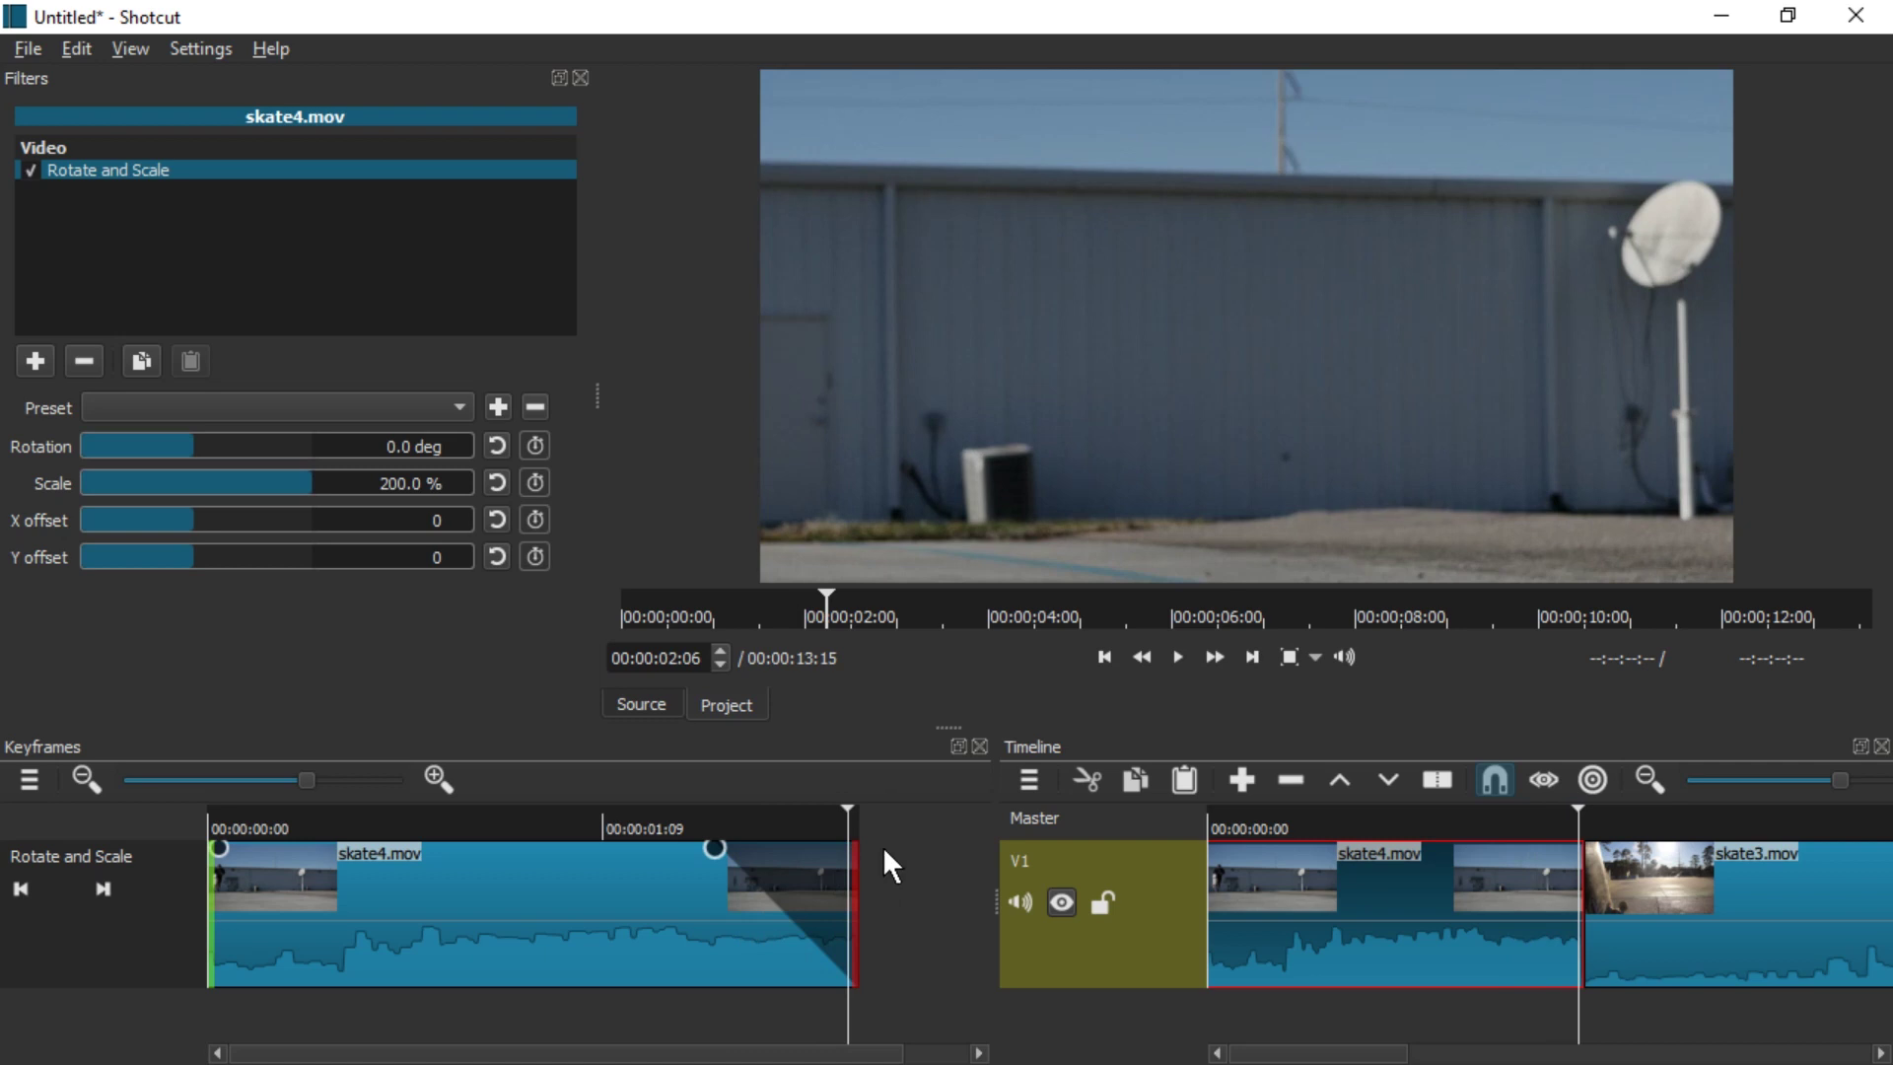
pyautogui.scroll(-2, 1282, 898)
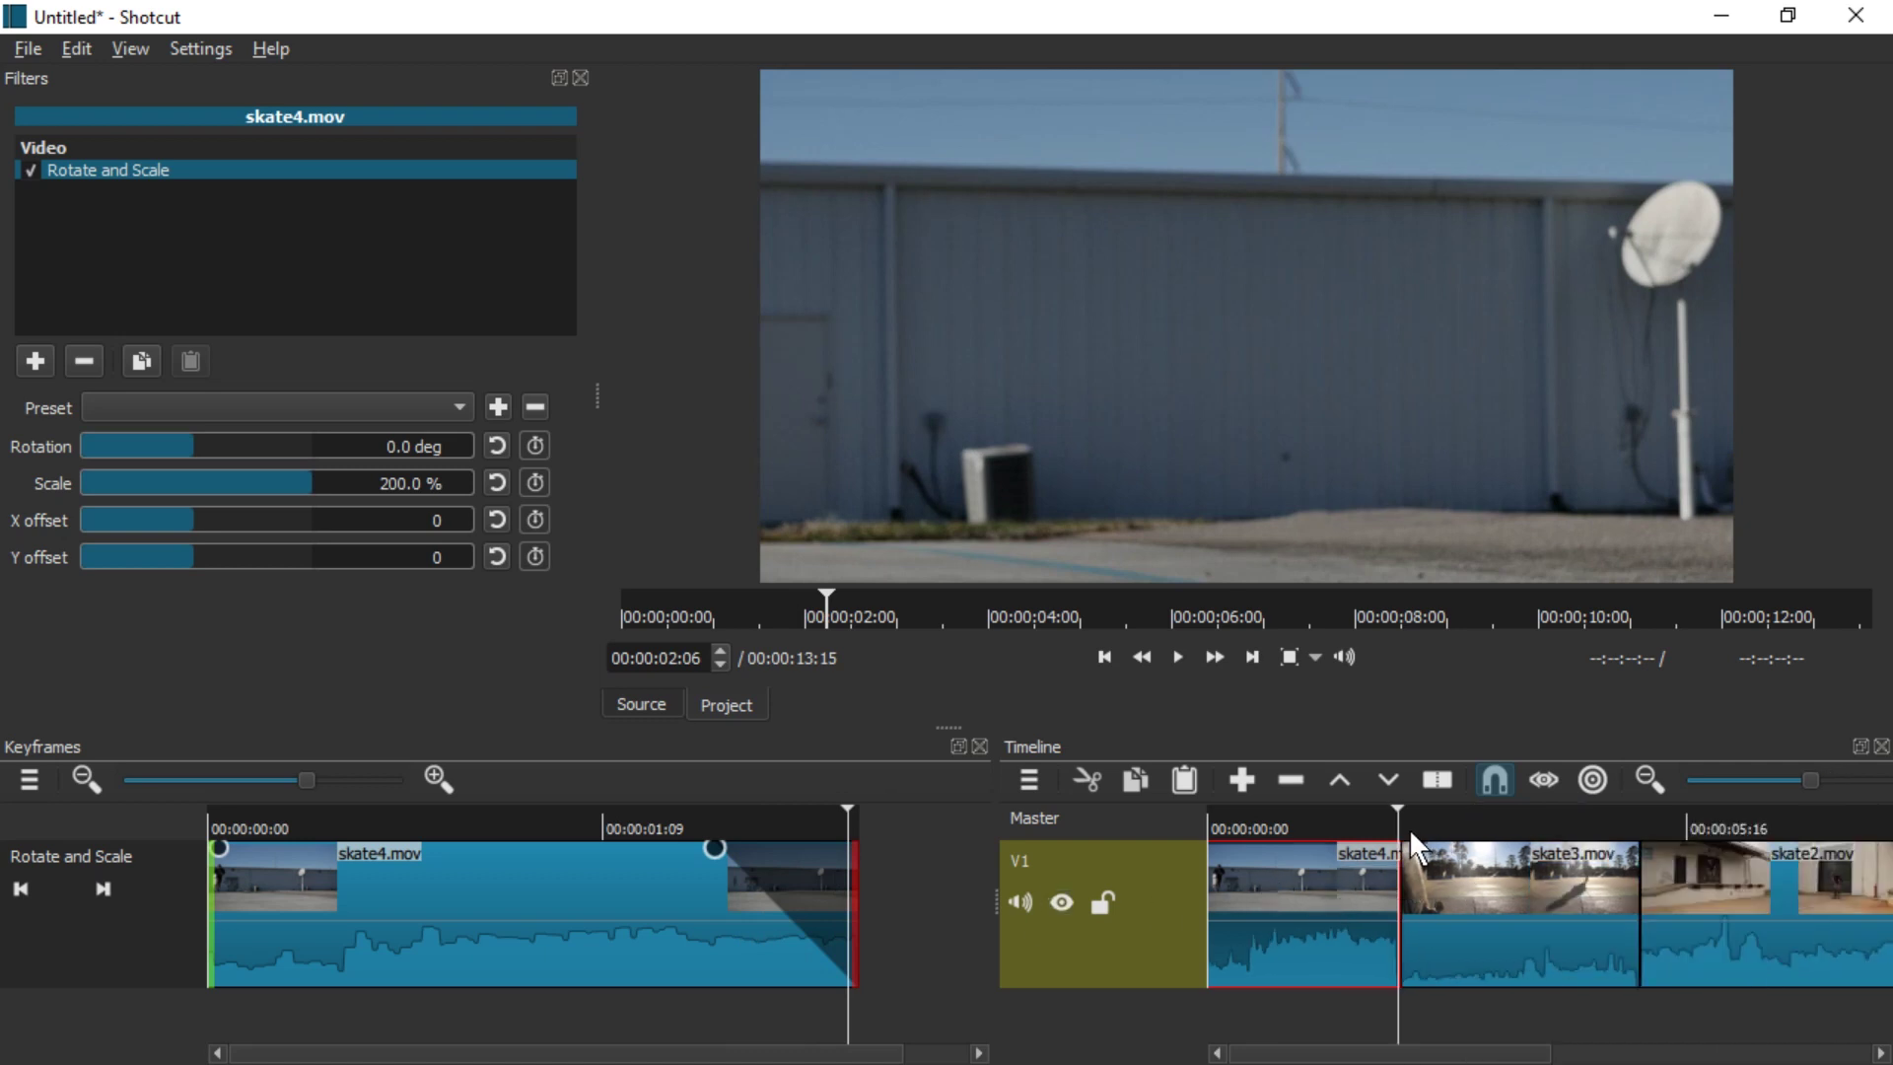
# Select skate3.mov and add a Rotate and Scale filter found by searching 'scale'.
pyautogui.click(1425, 833)
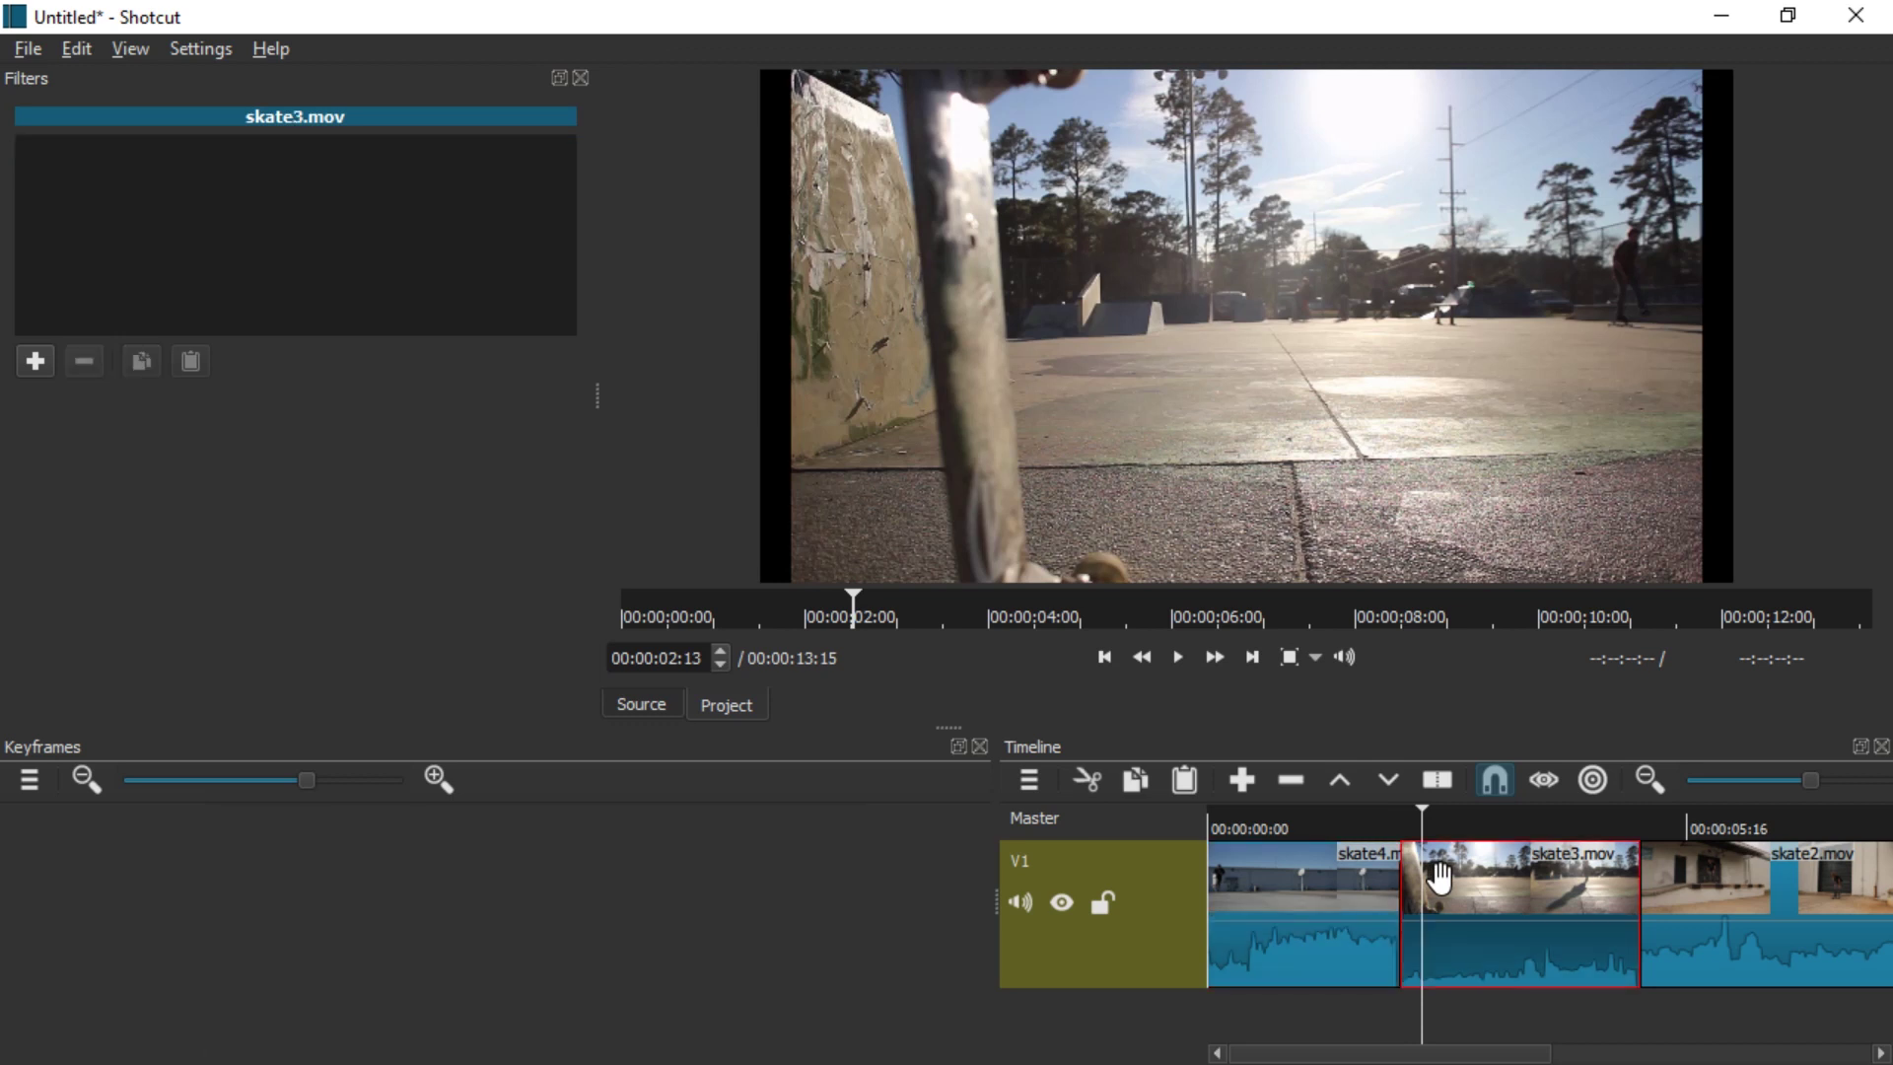
pyautogui.click(28, 359)
pyautogui.write('s')
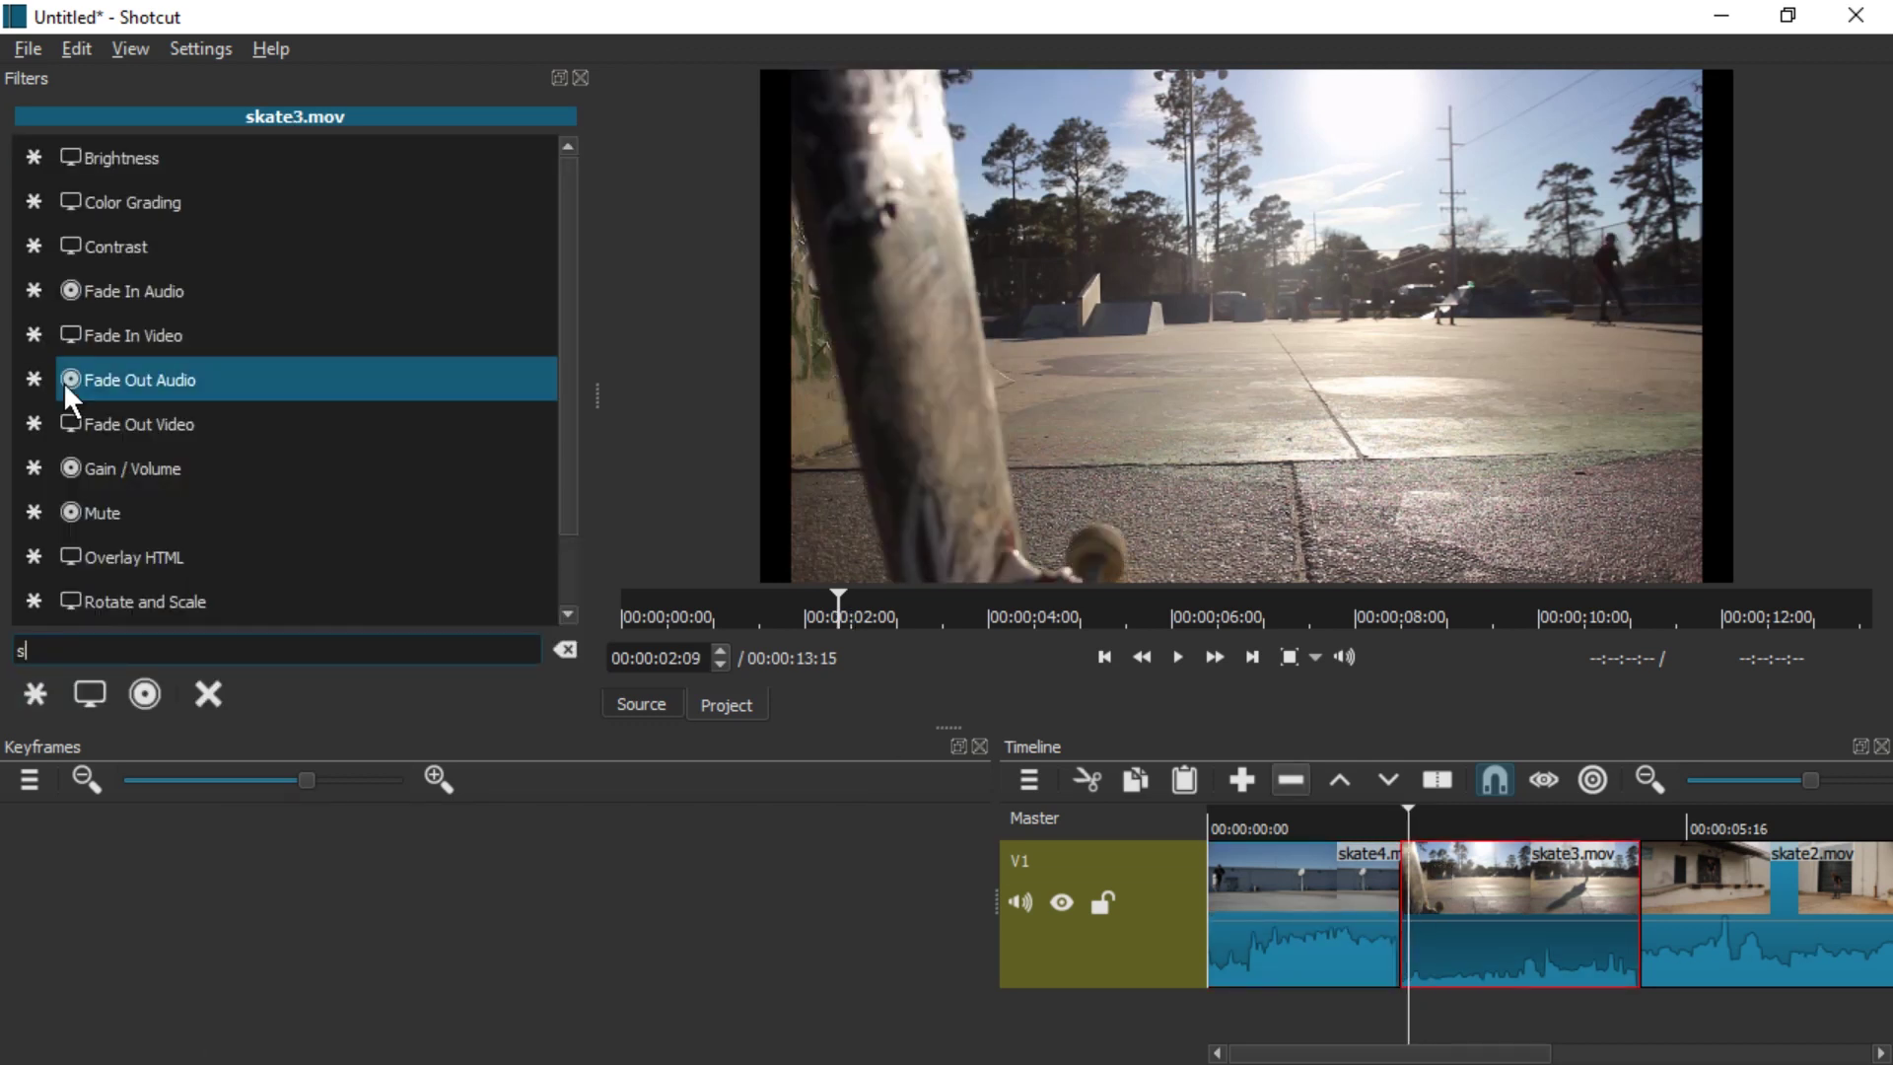
pyautogui.write('cale')
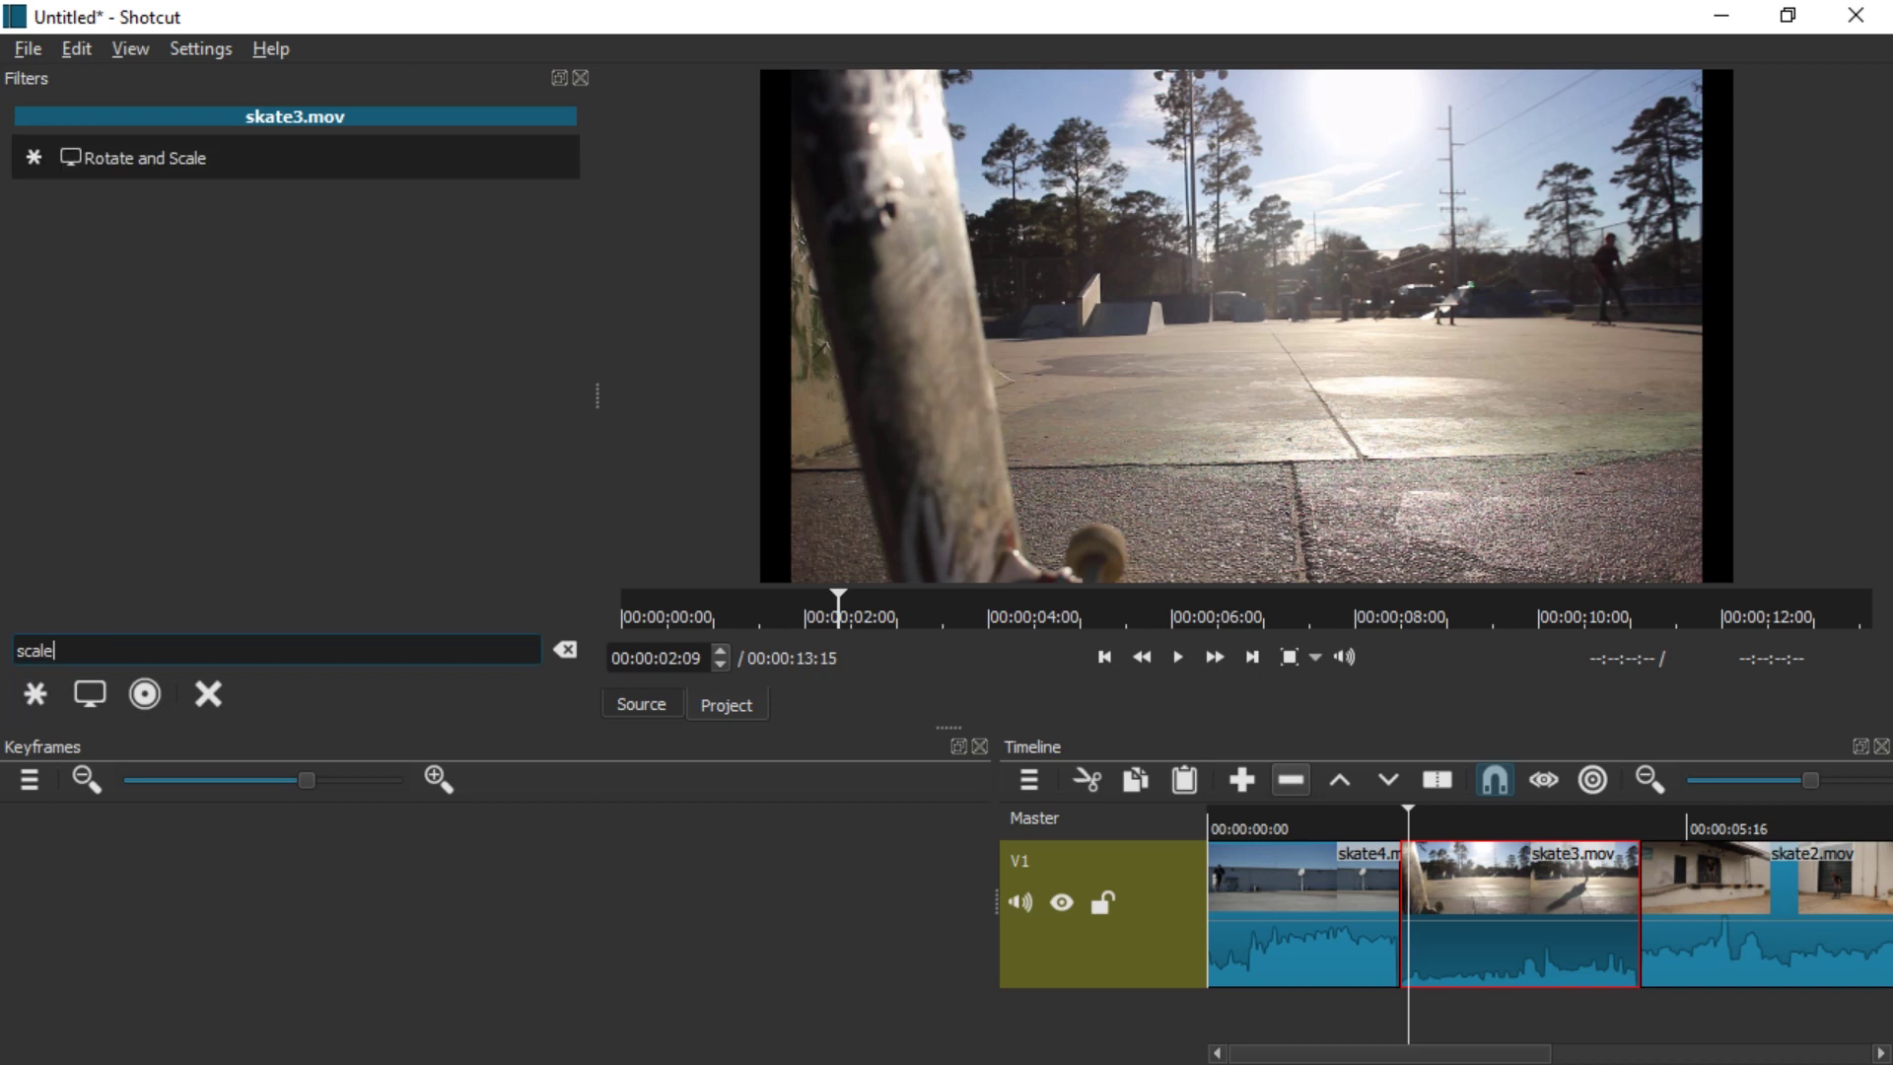
pyautogui.click(201, 169)
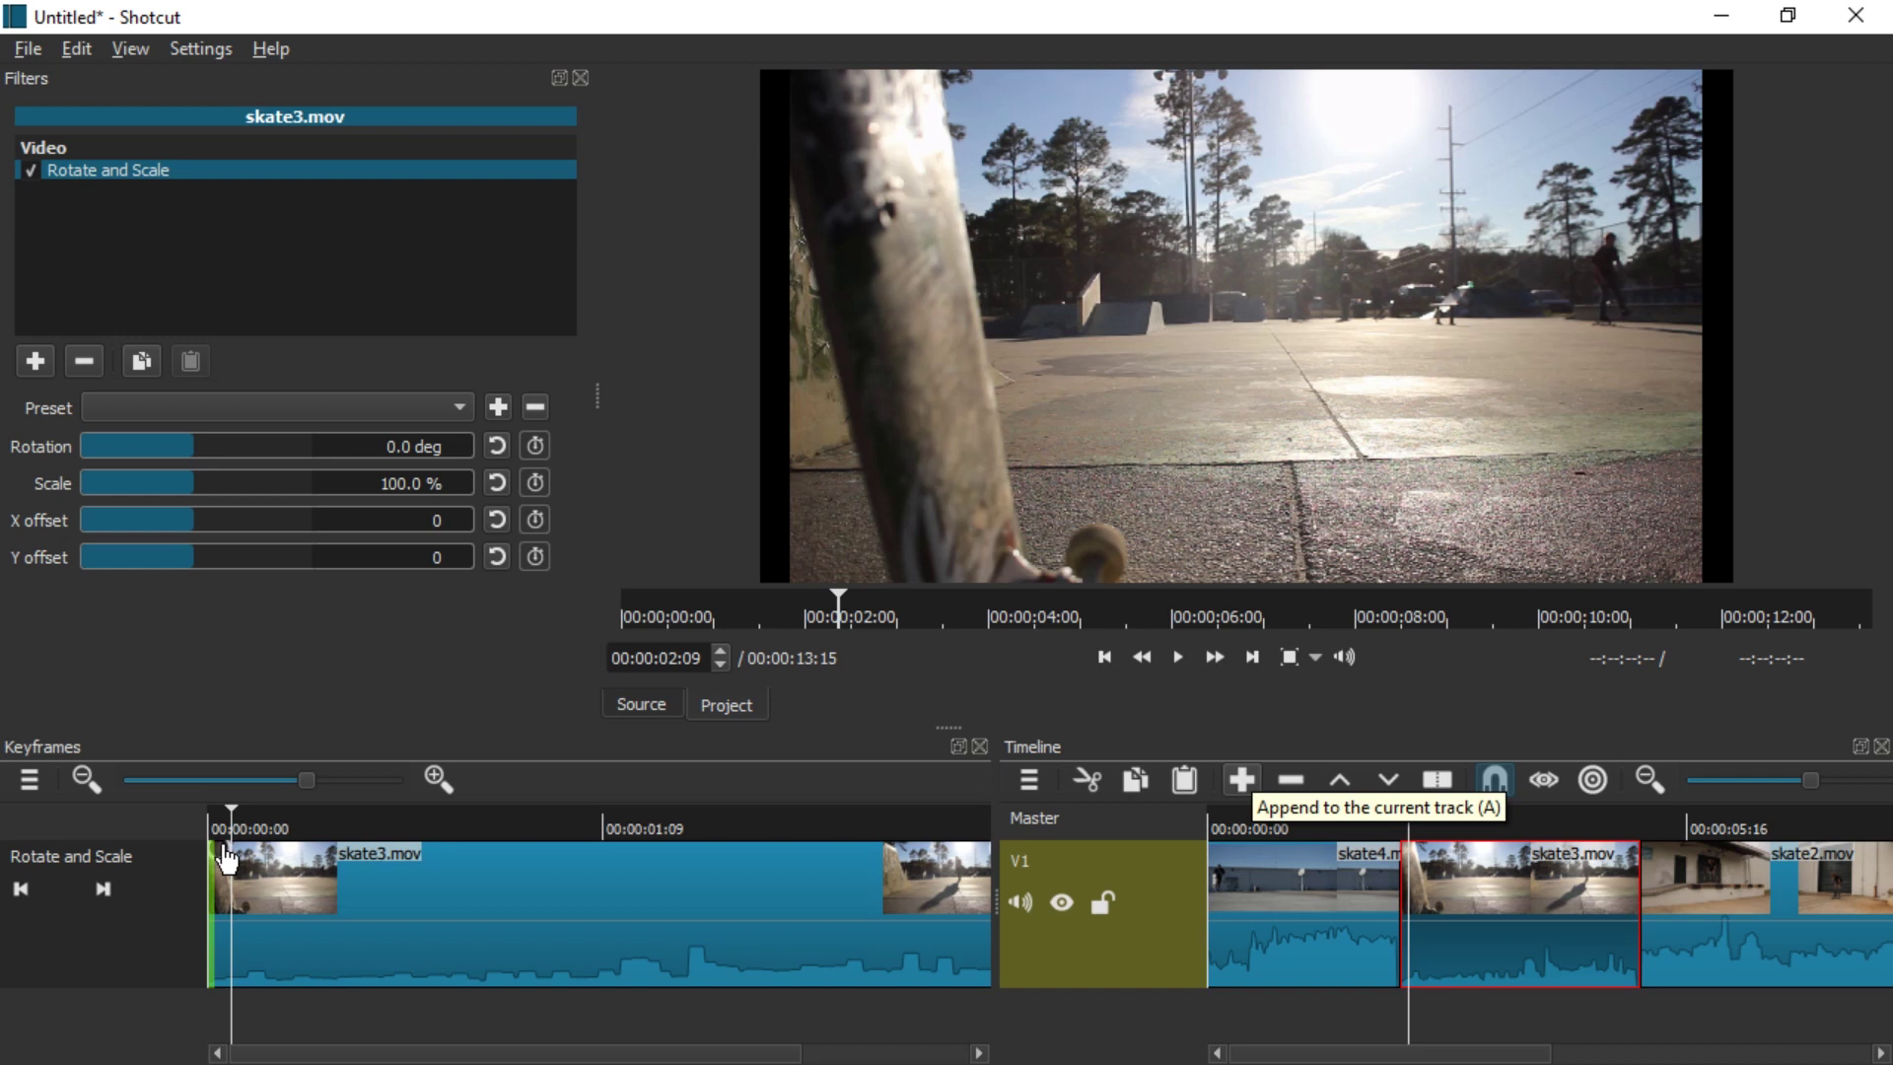
# Give skate3 a short start ramp opening at 200% scale, and play the cut to check it.
pyautogui.moveTo(227, 859); pyautogui.dragTo(367, 850)
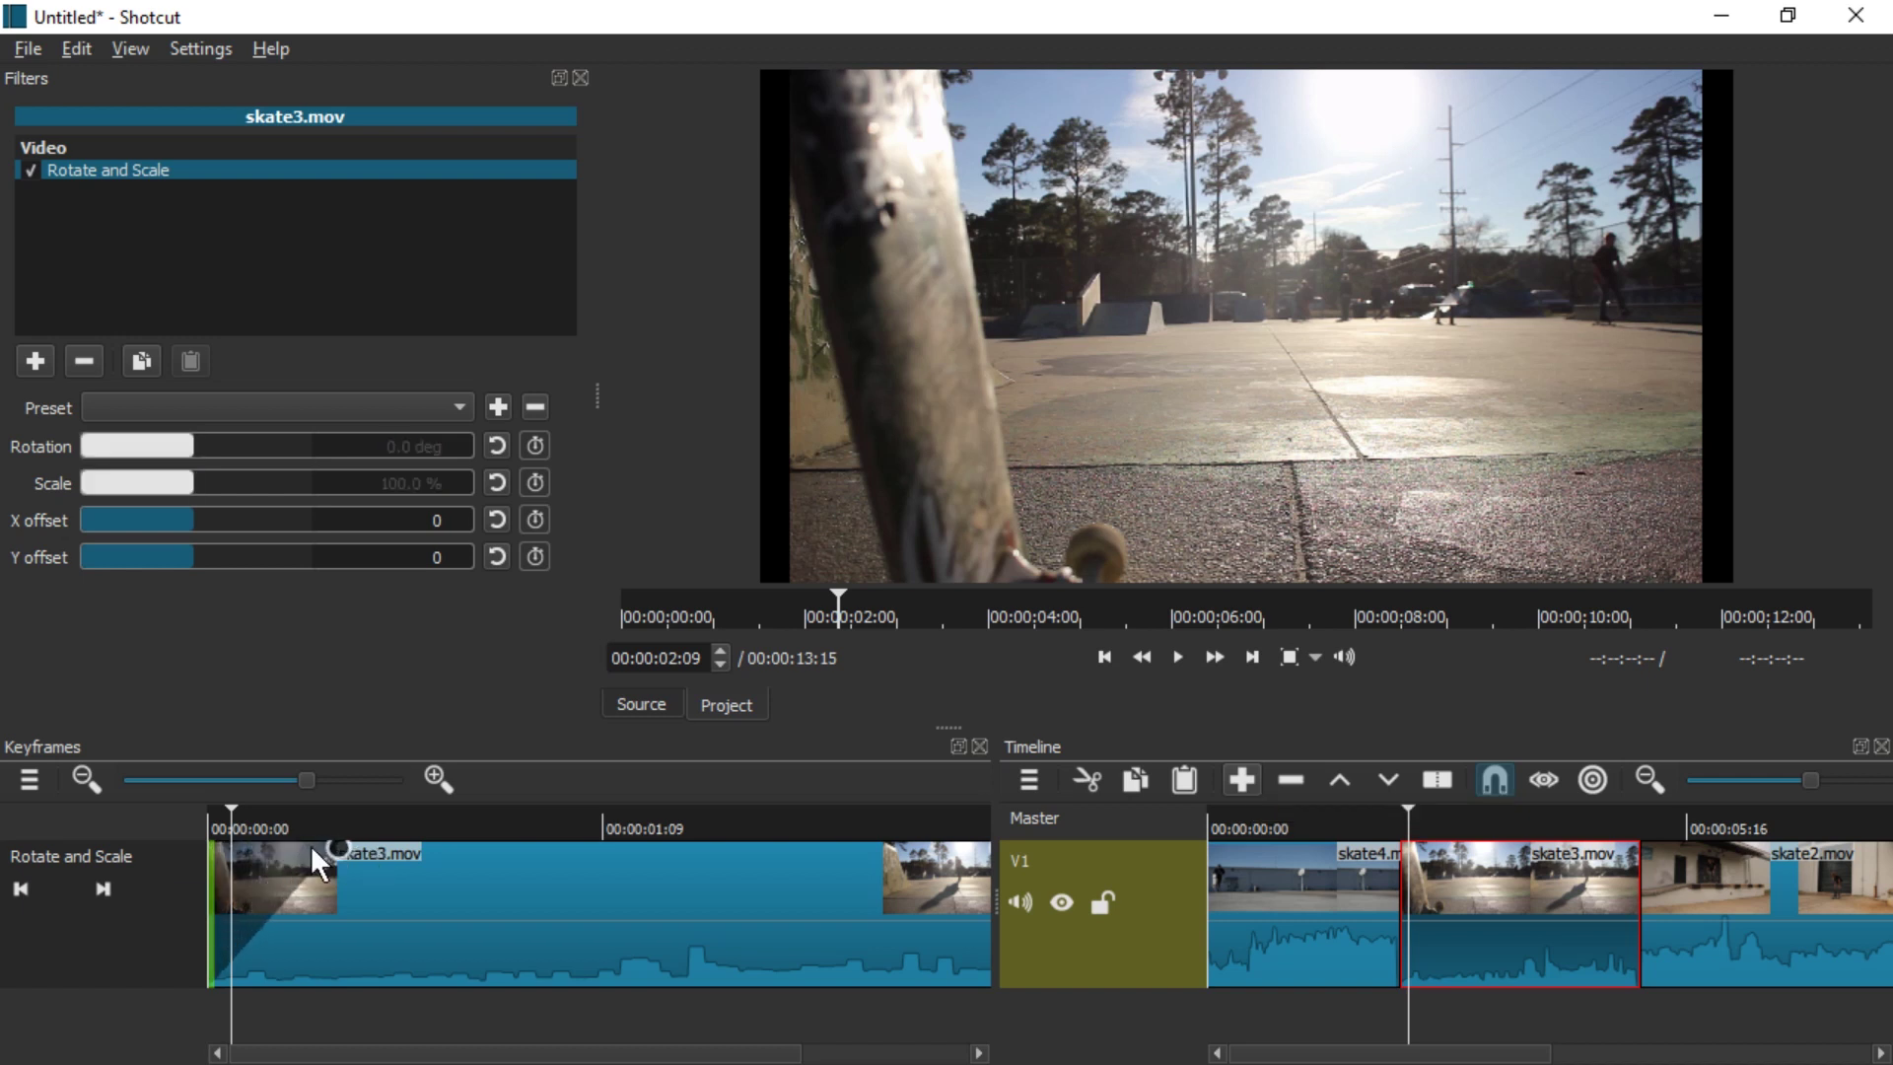
pyautogui.click(211, 824)
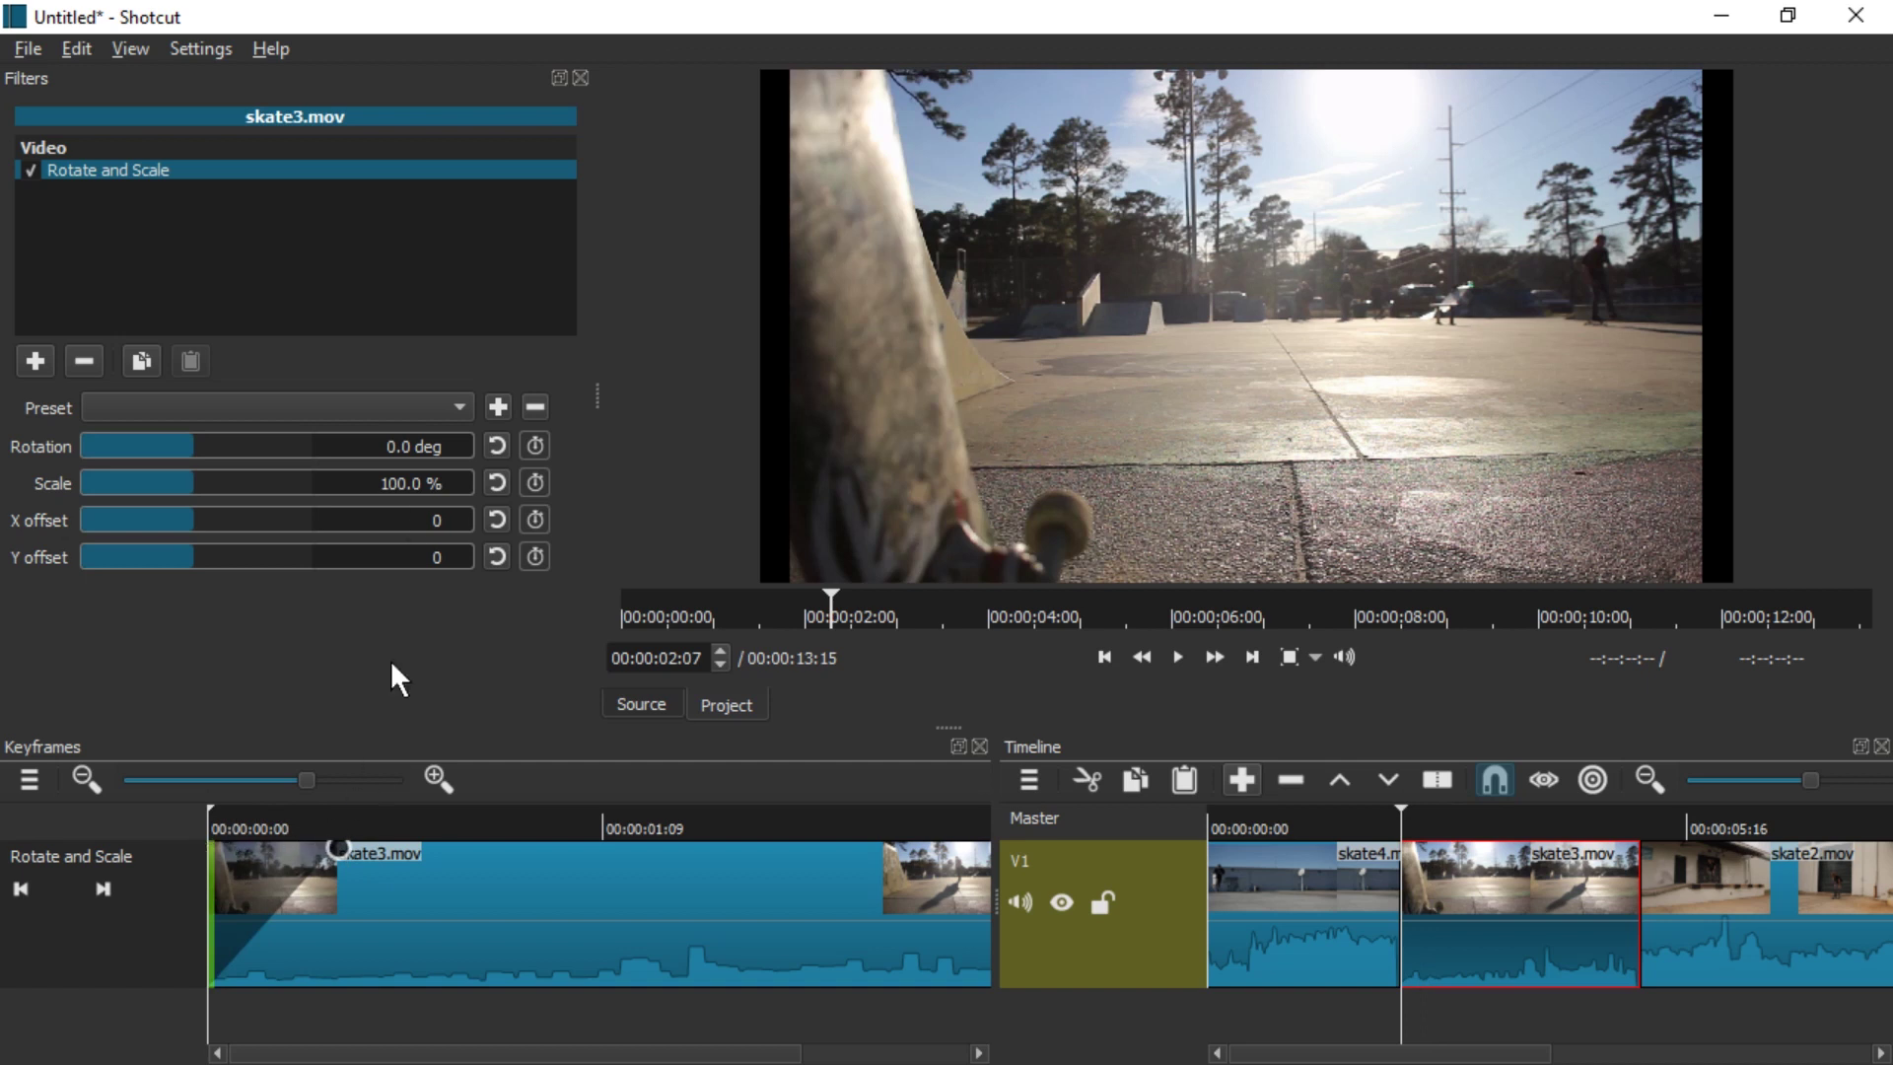
pyautogui.write('200')
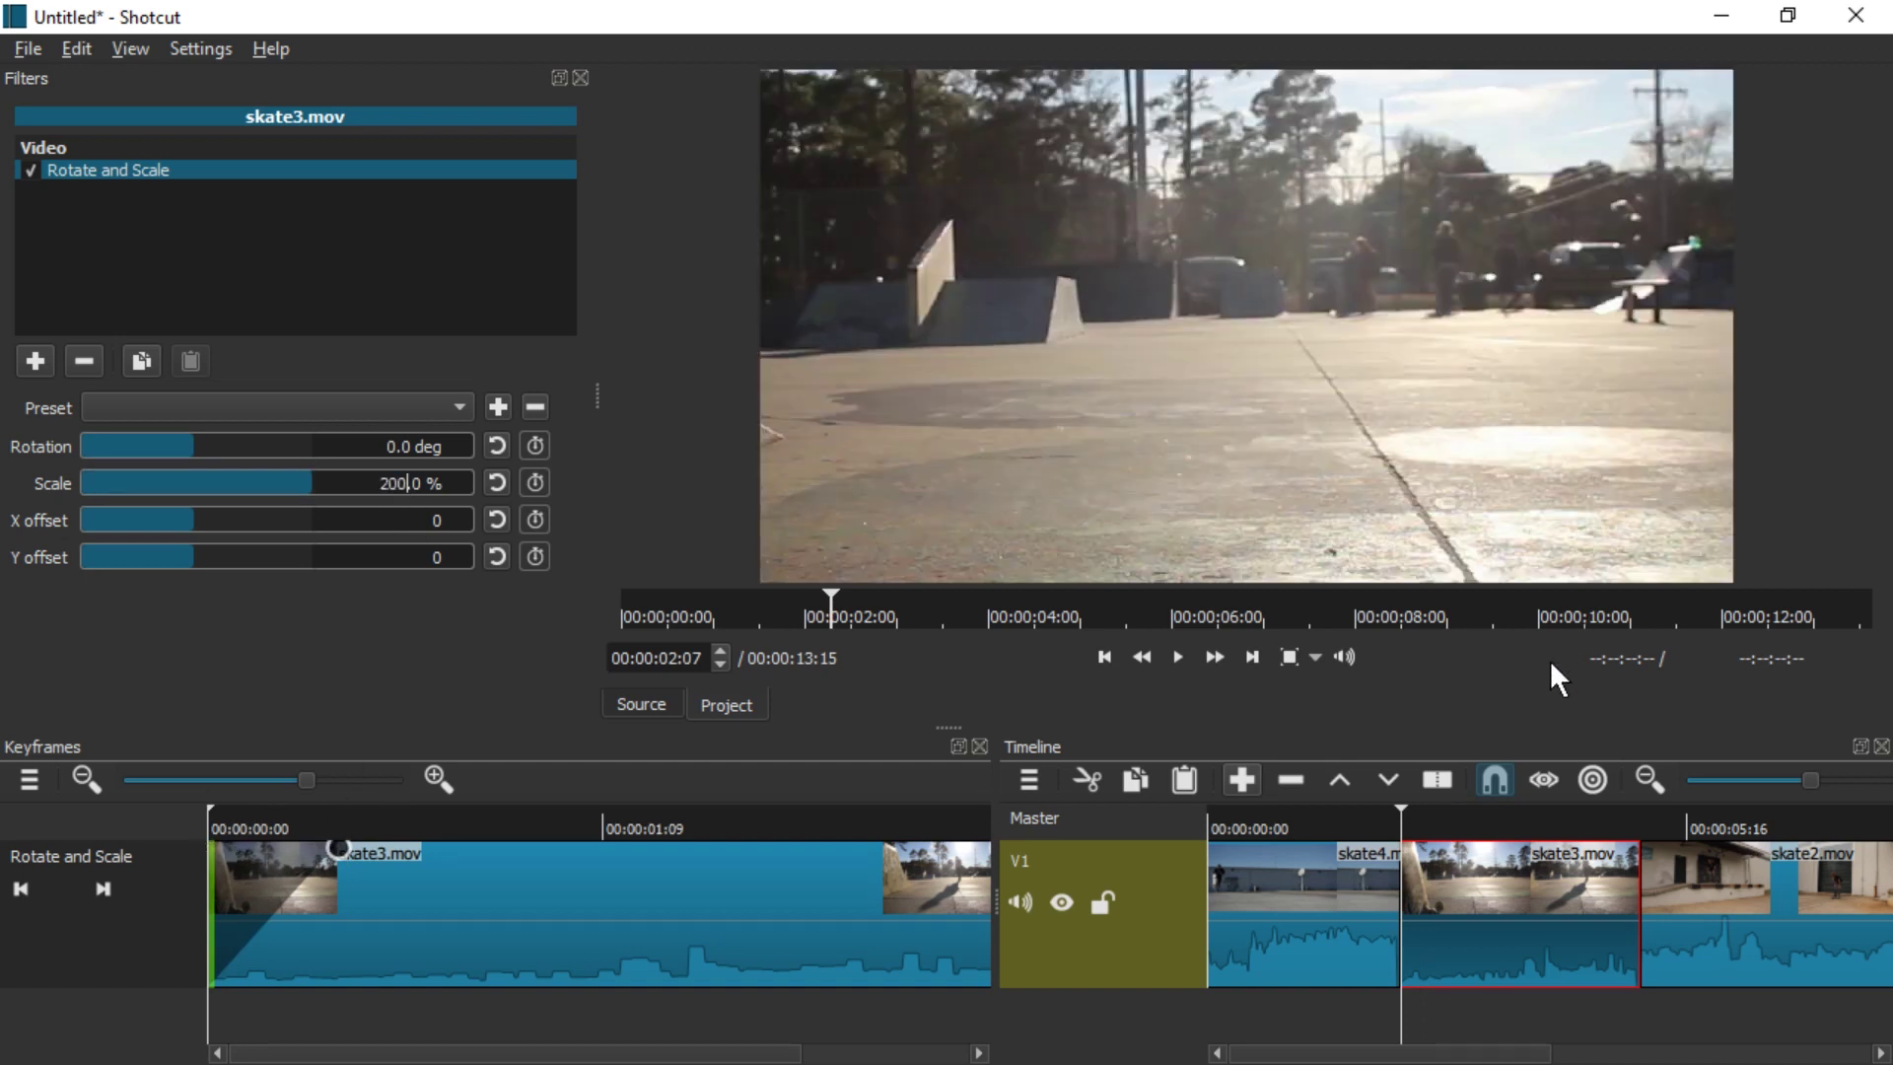
pyautogui.click(1352, 814)
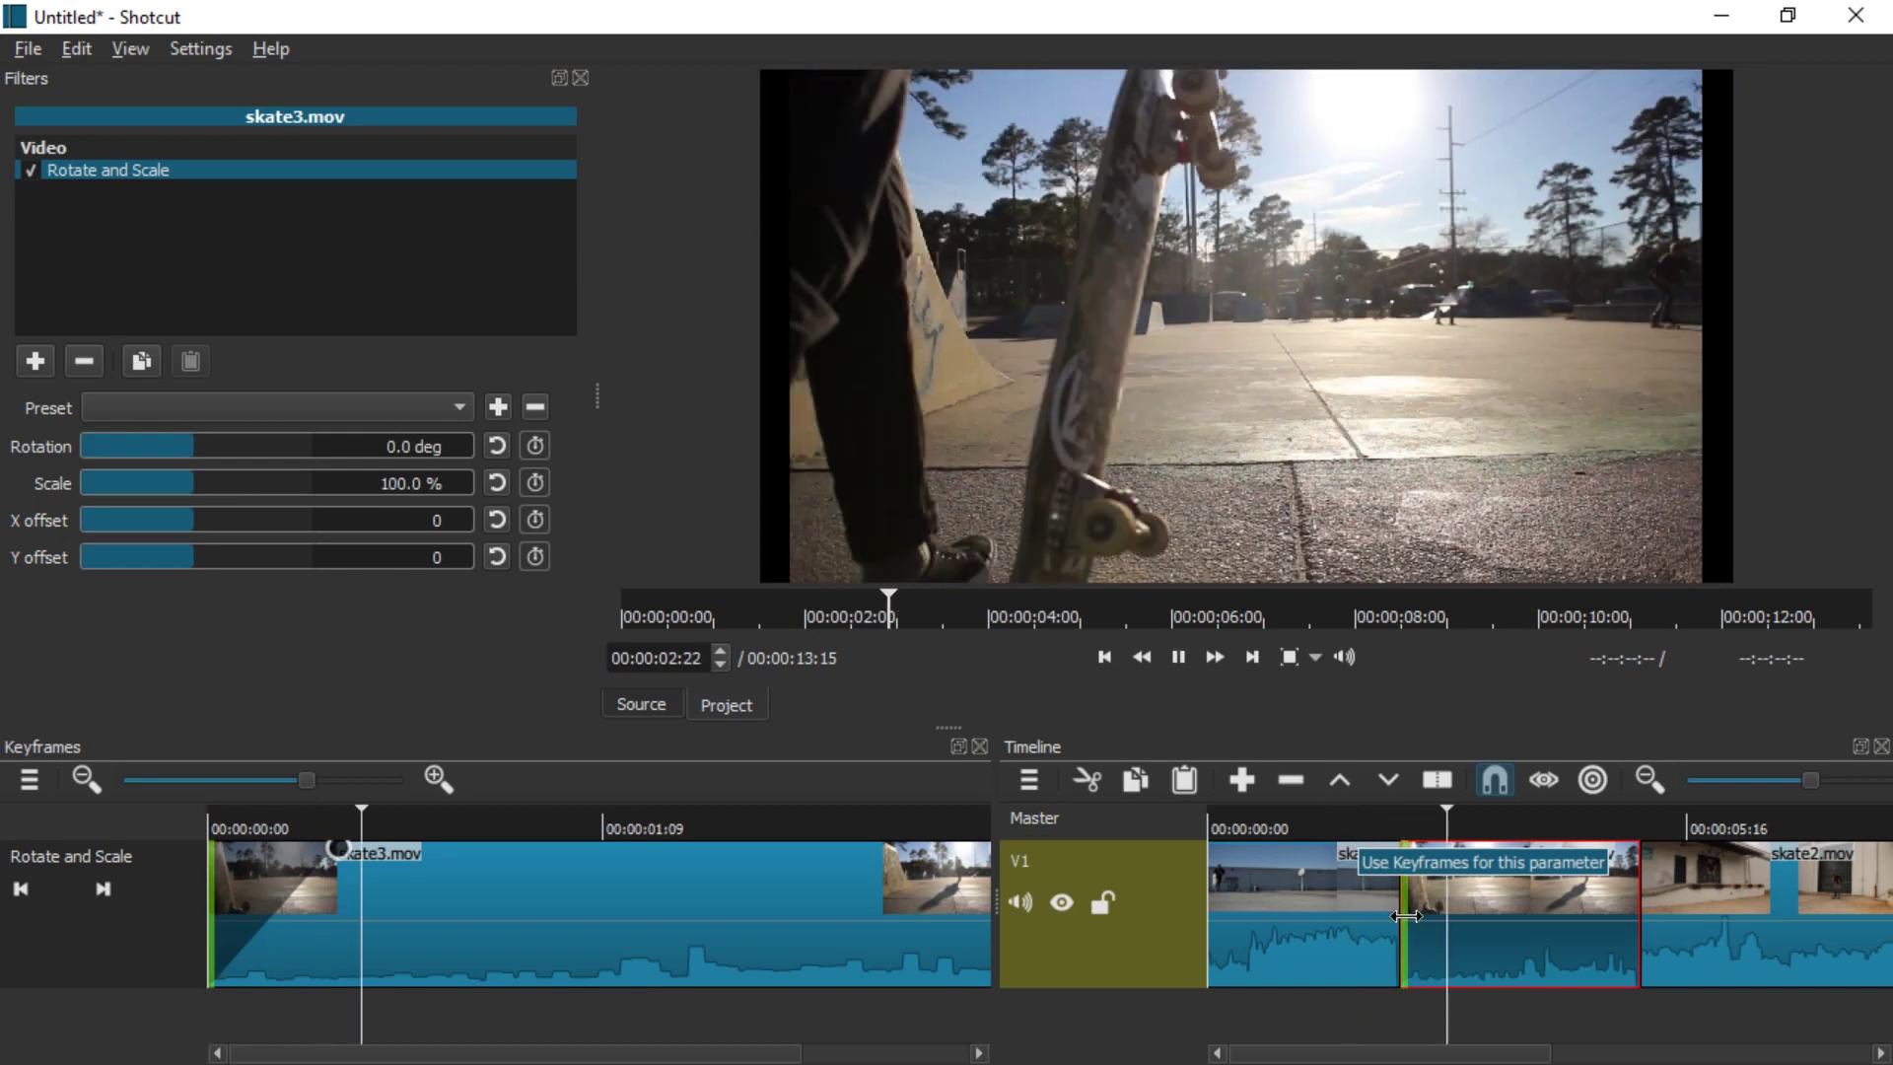
pyautogui.press('space')
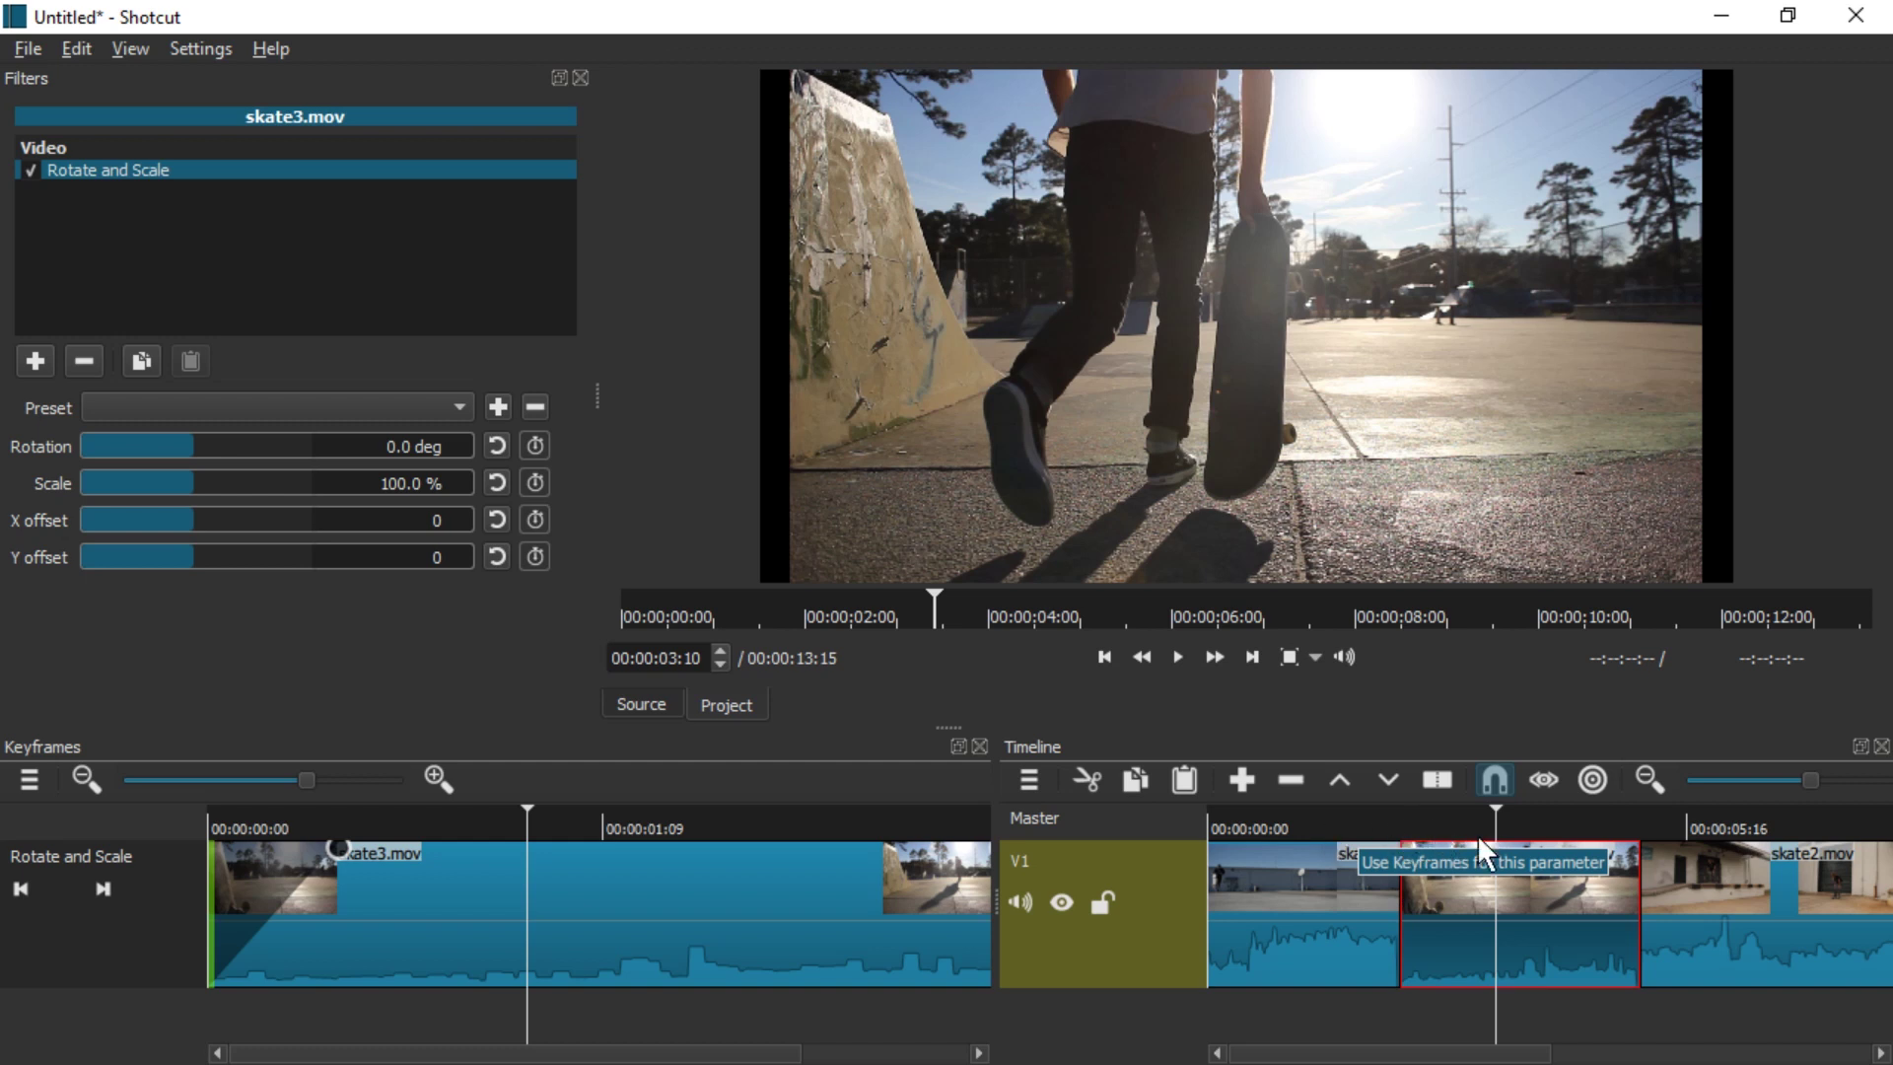
pyautogui.click(942, 813)
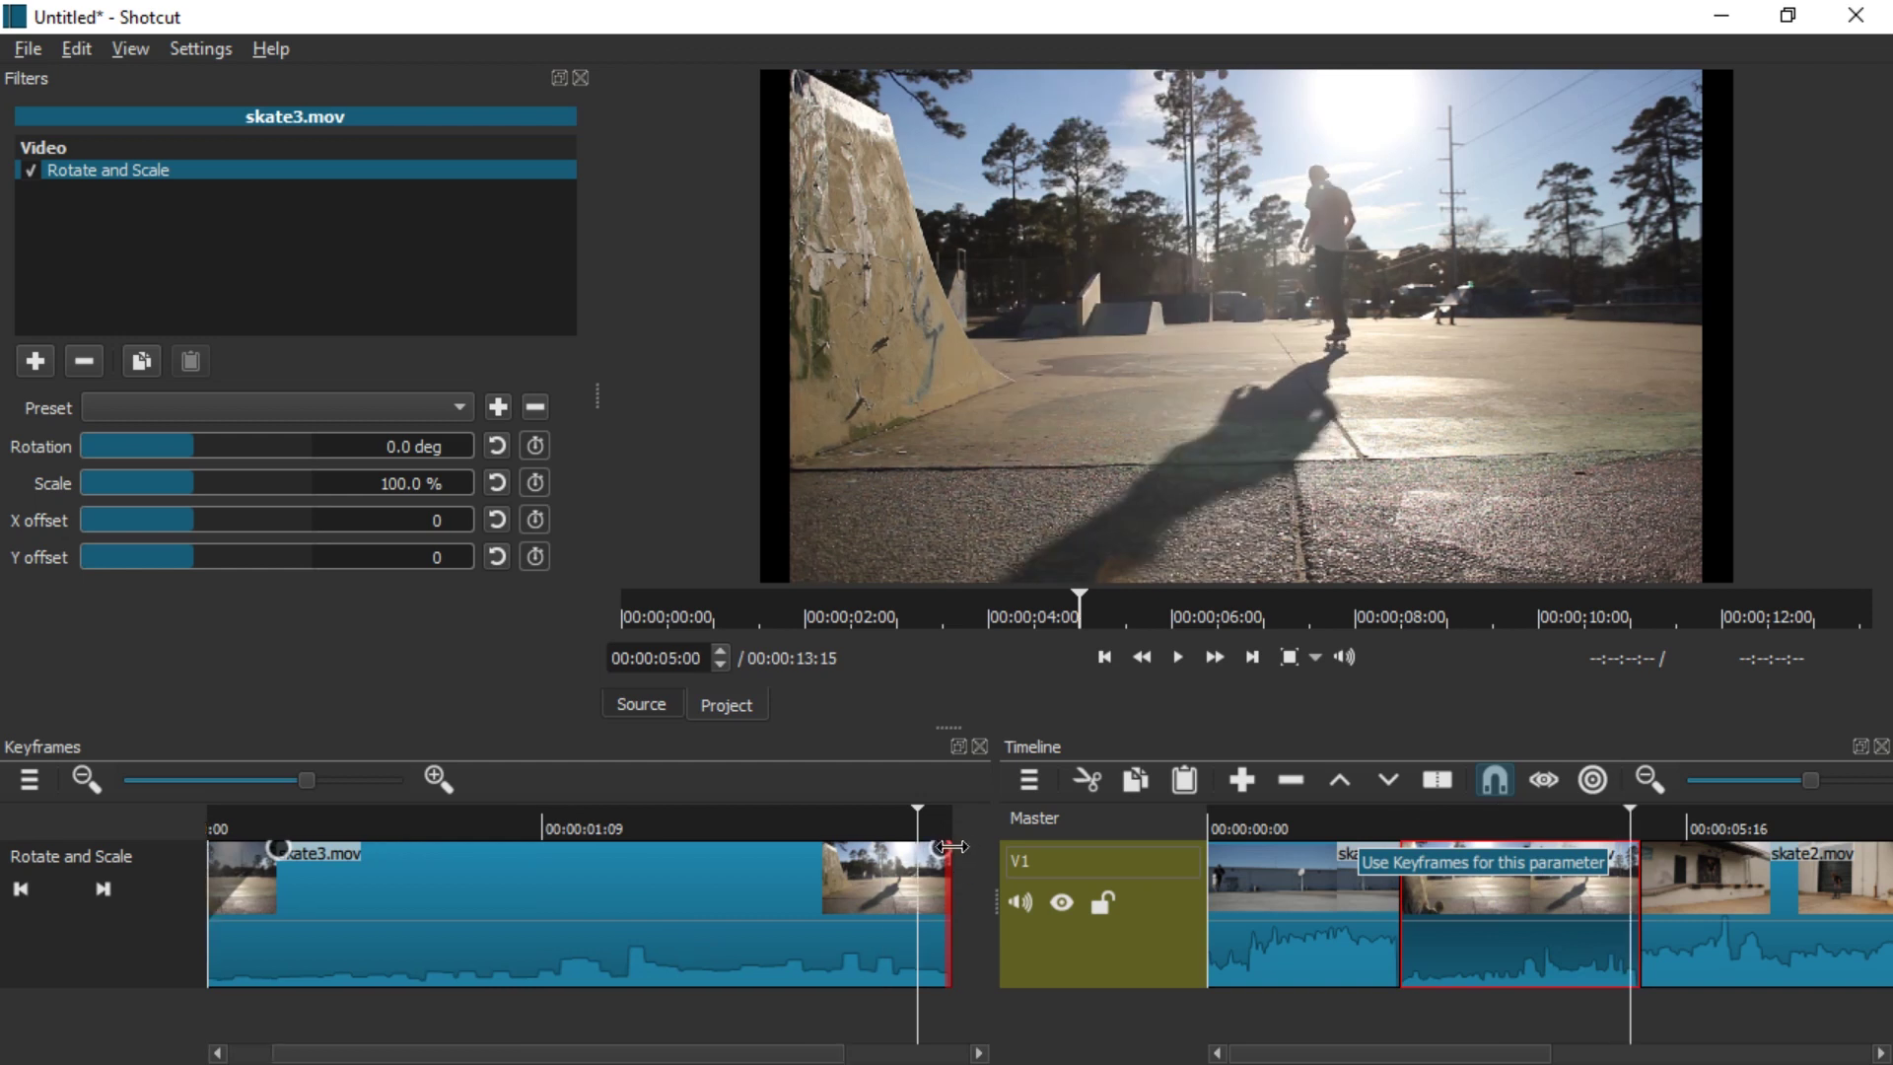
# Add an 11-frame end ramp to skate3 reaching 200% scale, and play the transition.
pyautogui.moveTo(944, 860)
pyautogui.mouseDown()
pyautogui.moveTo(838, 873)
pyautogui.moveTo(803, 856)
pyautogui.mouseUp()
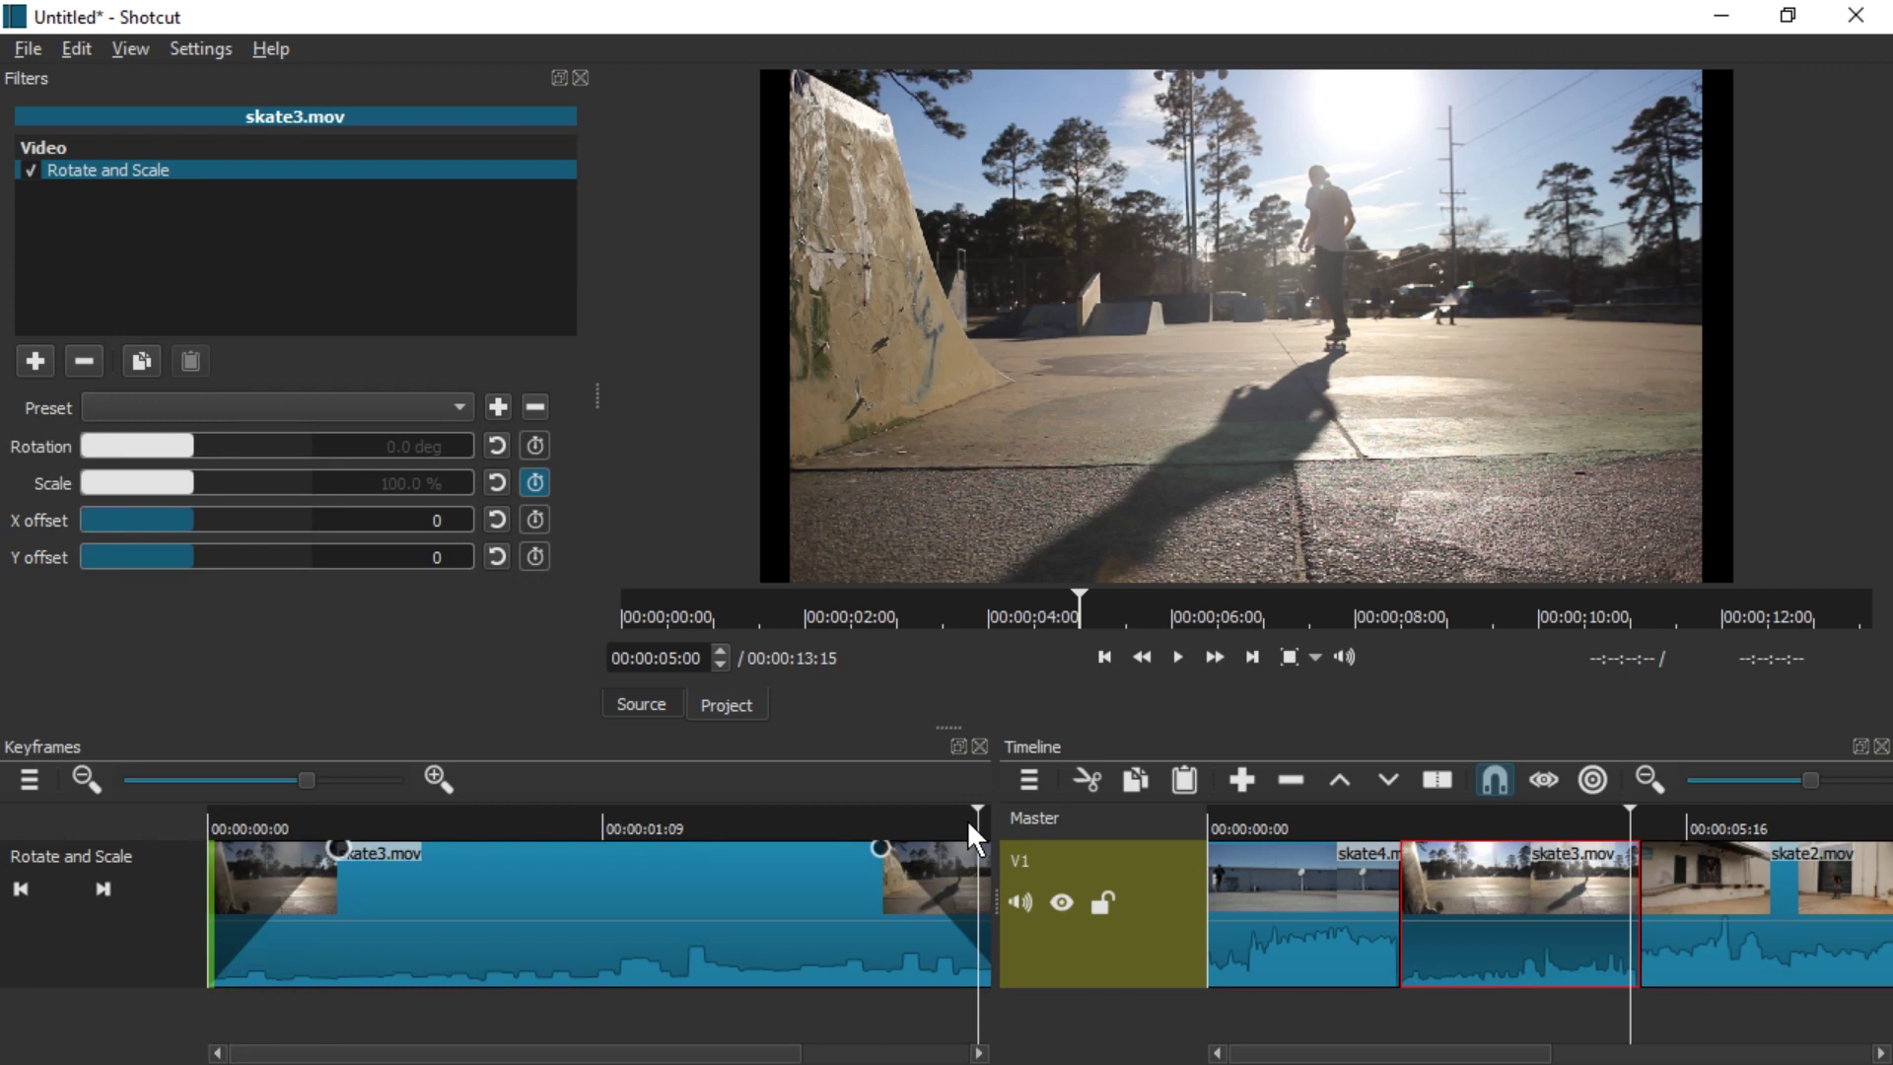
pyautogui.press('Right')
pyautogui.press('Right')
pyautogui.press('Right')
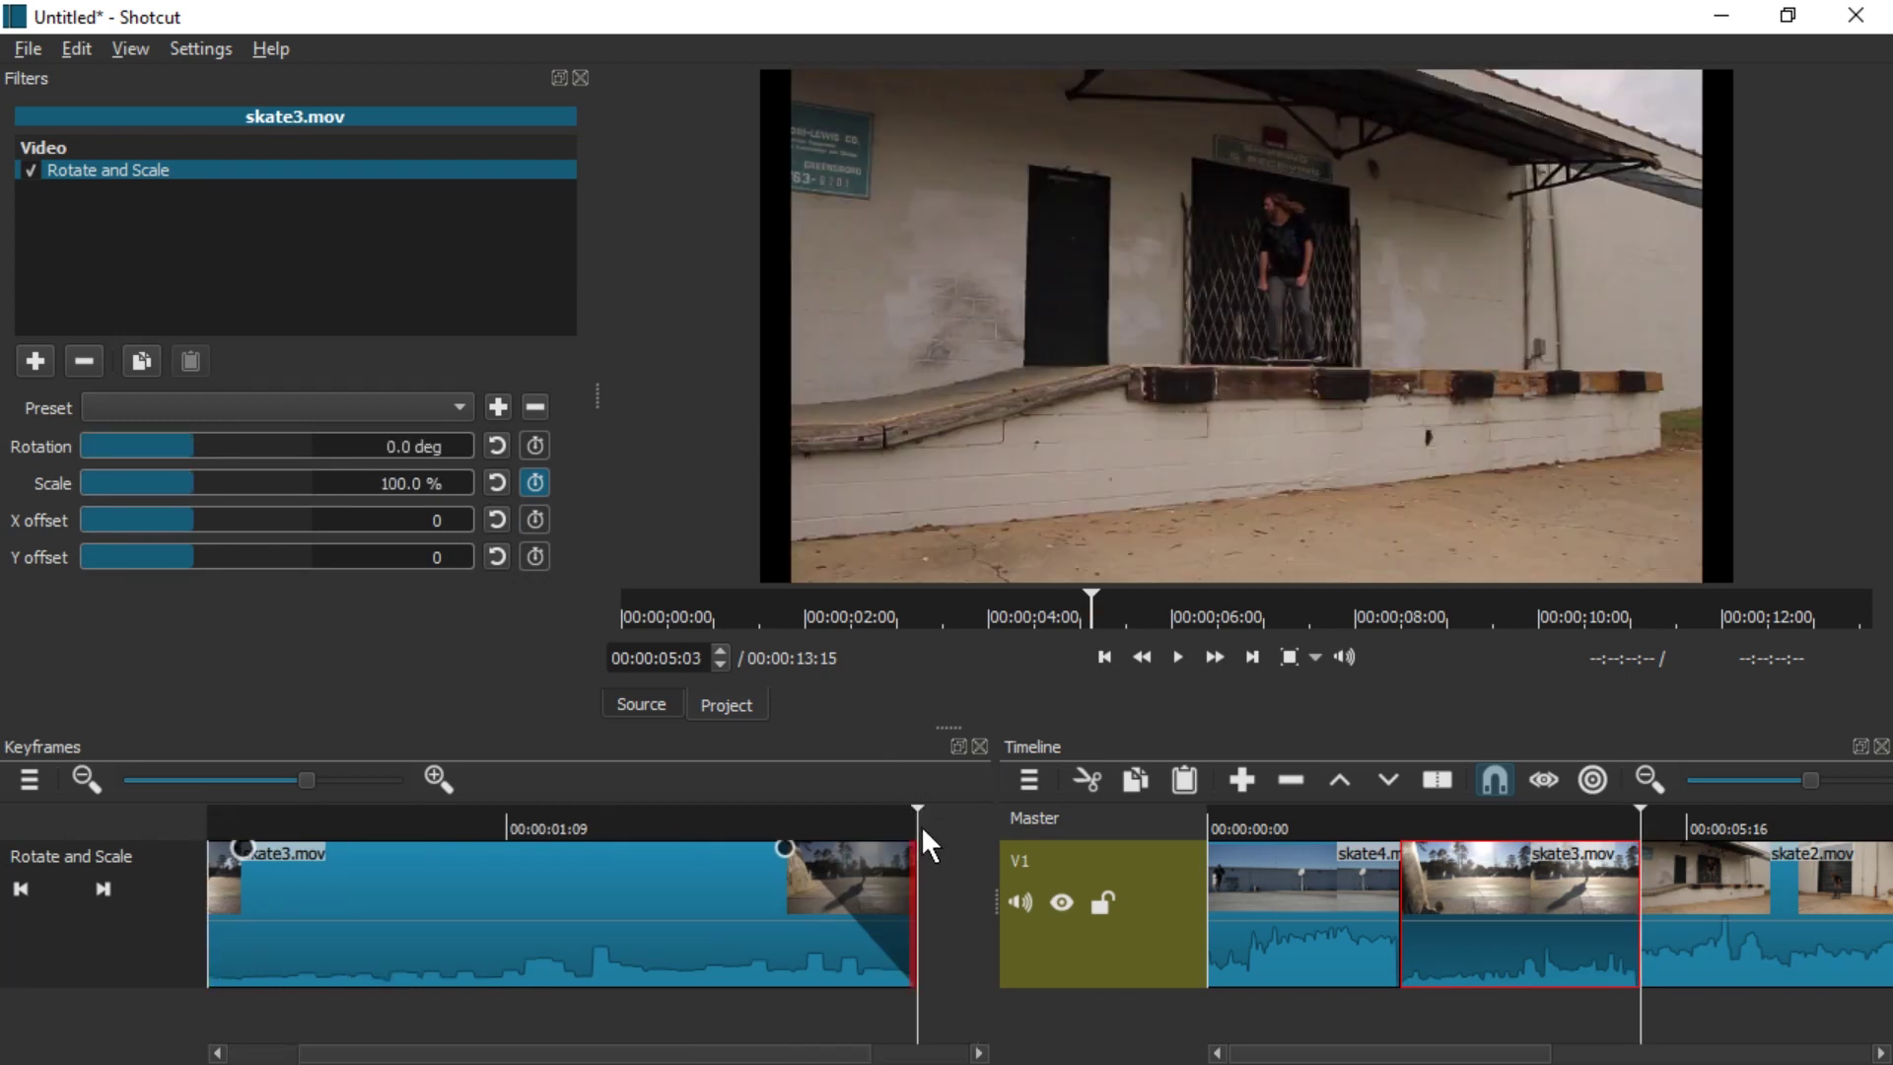
pyautogui.click(216, 476)
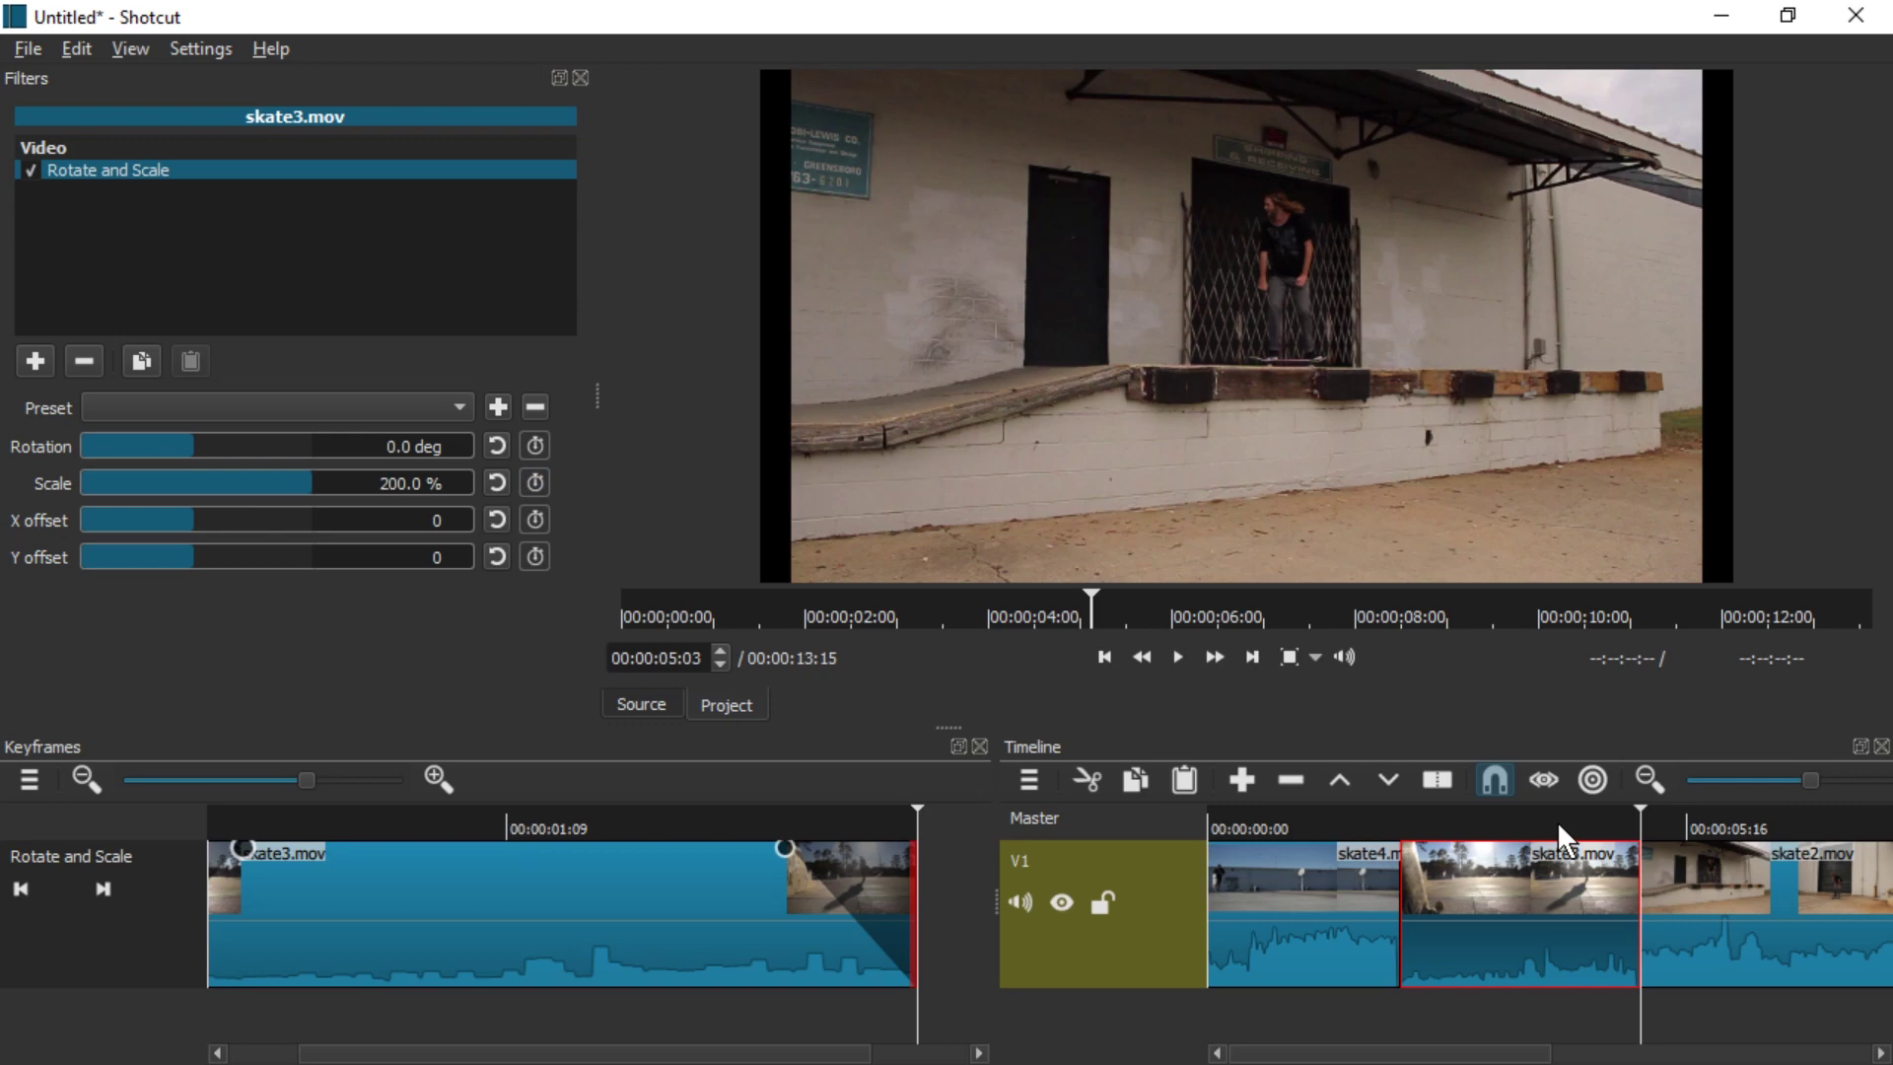
pyautogui.click(1596, 820)
pyautogui.press('space')
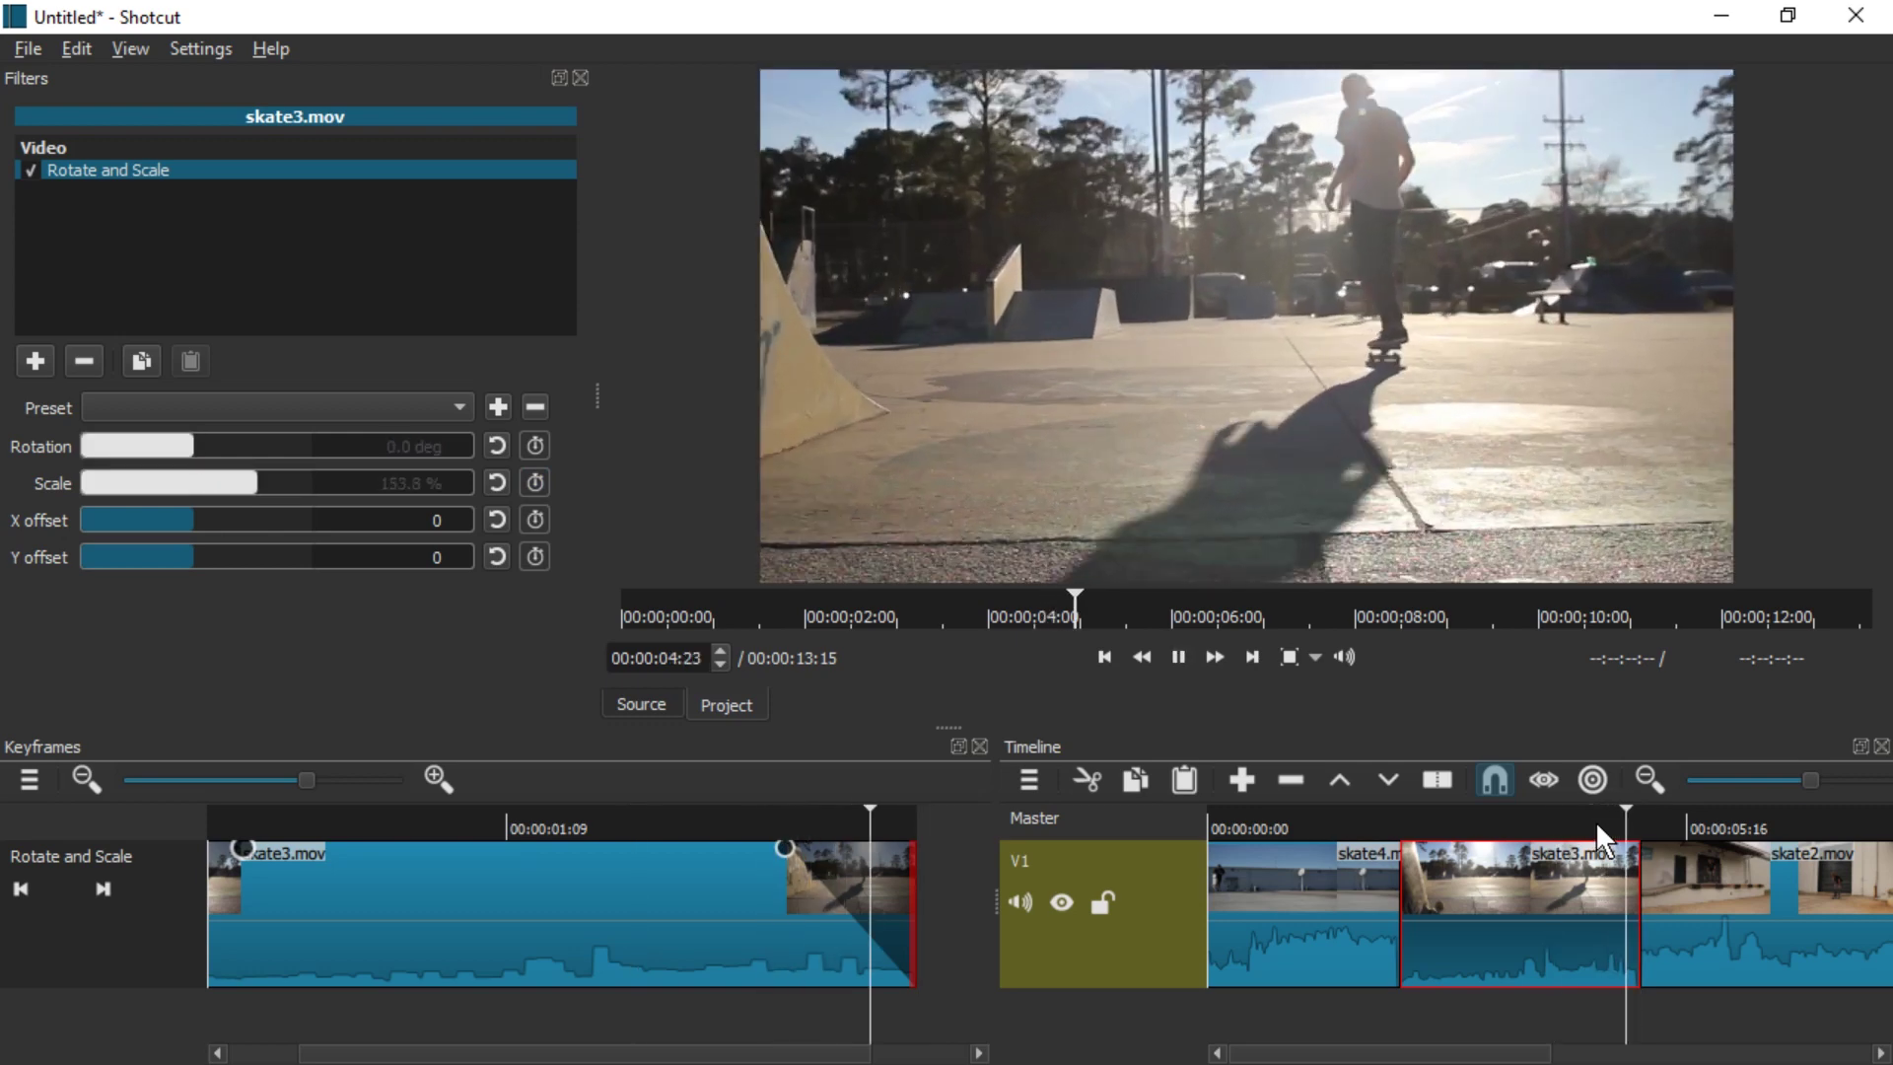
pyautogui.press('space')
# Copy skate3.mov's Rotate and Scale filter and paste it onto skate2.mov.
pyautogui.click(1574, 821)
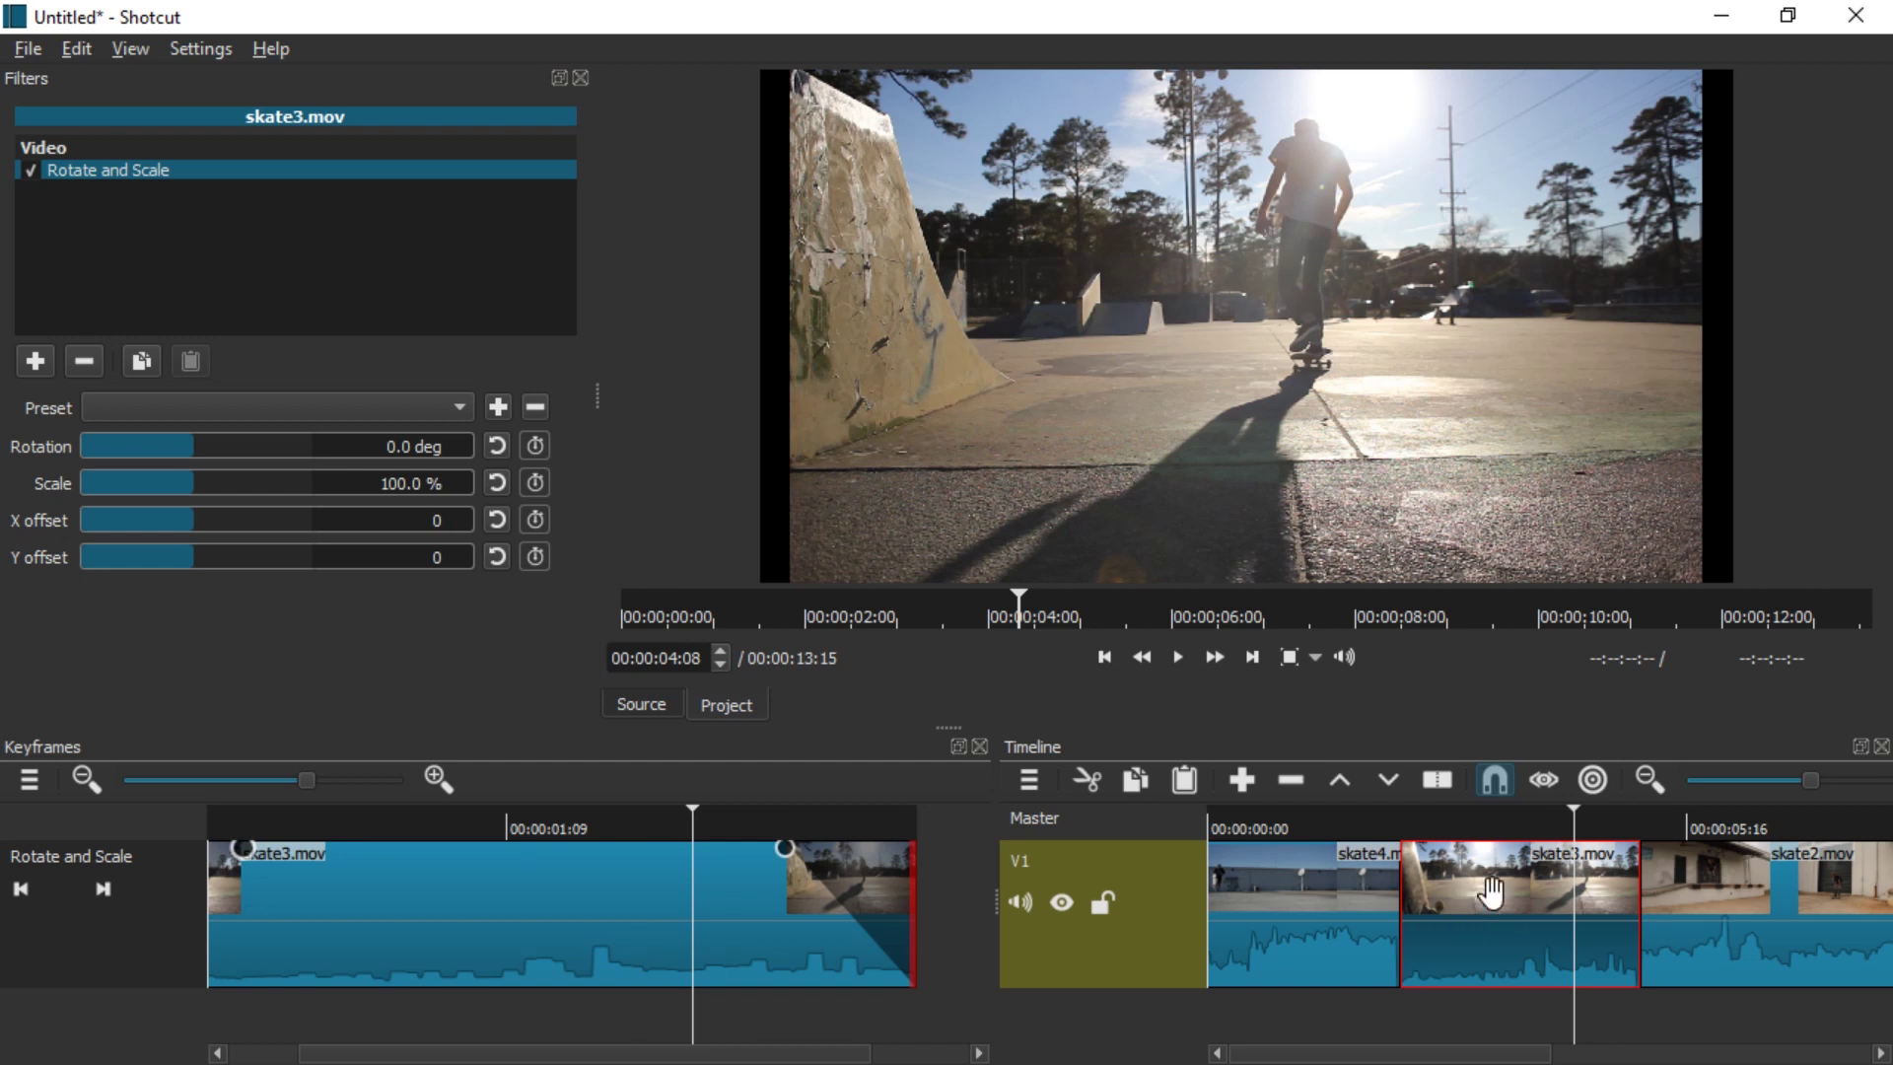
pyautogui.click(154, 363)
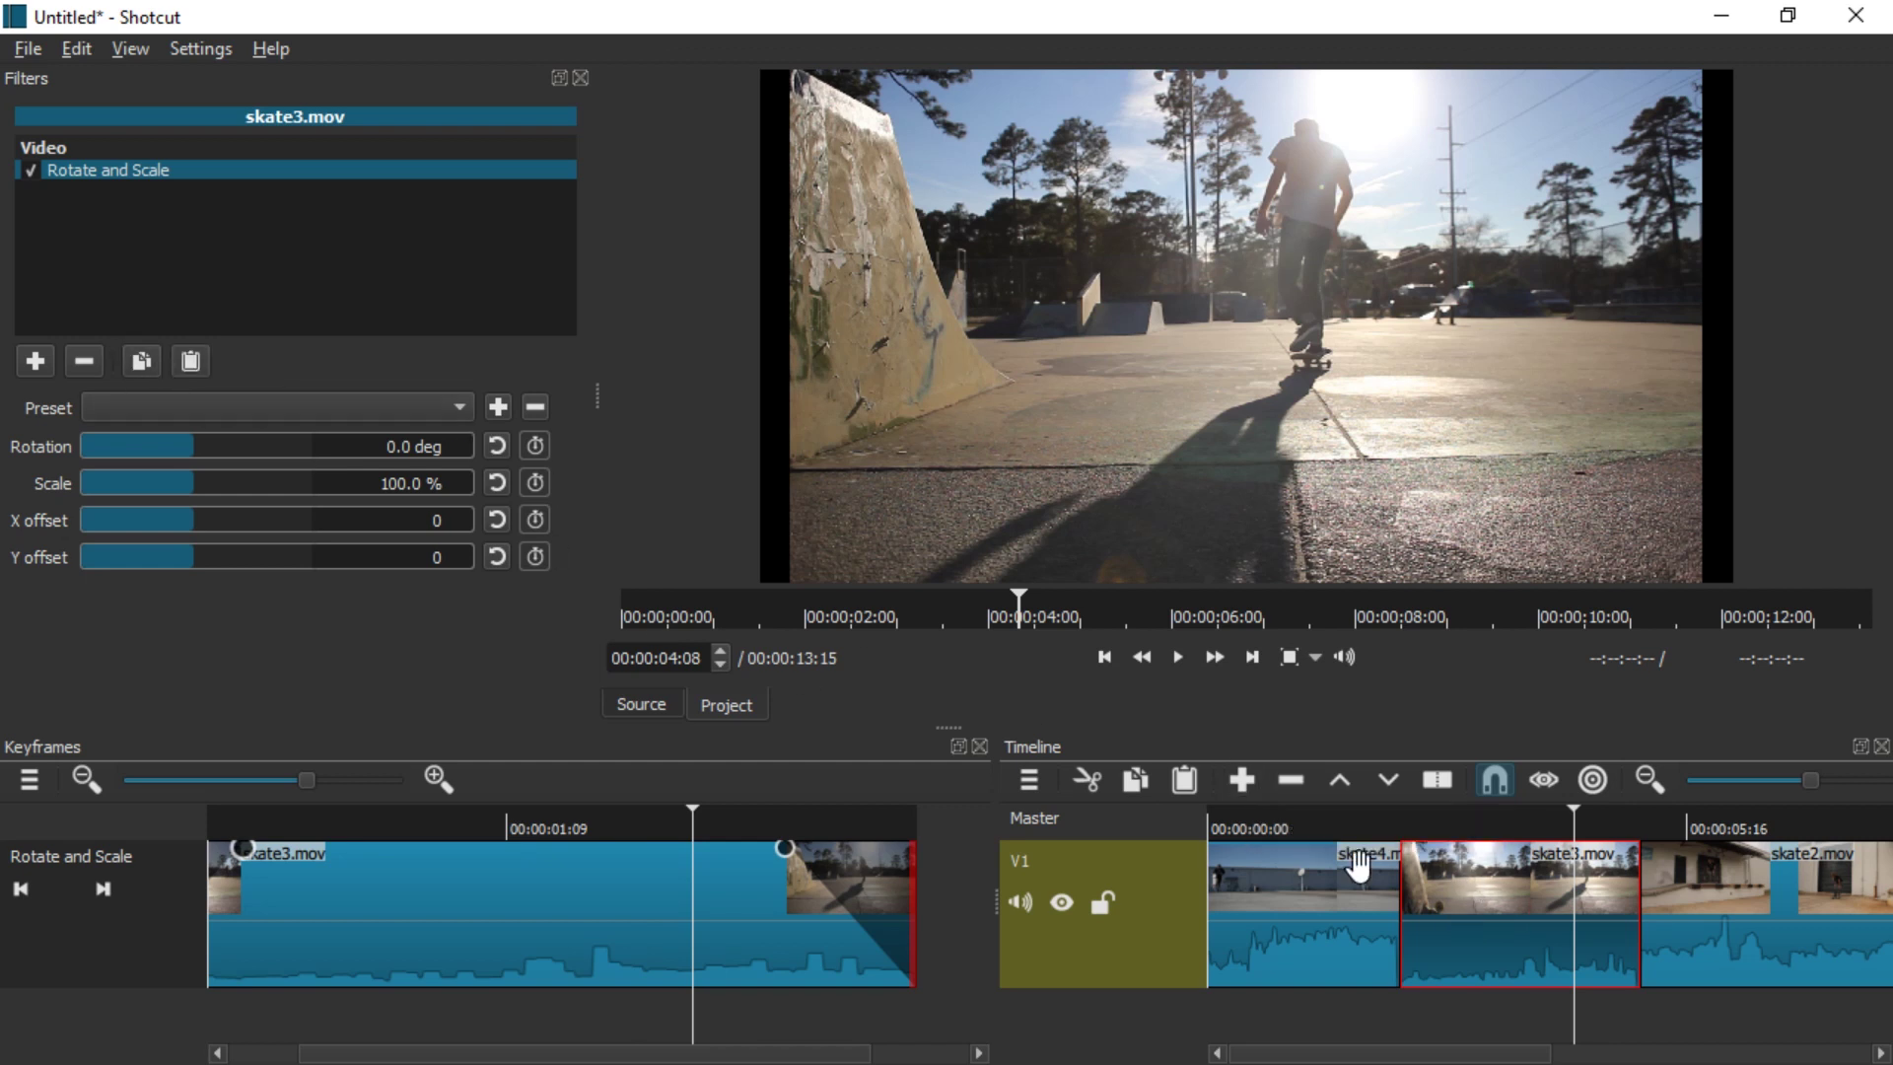
pyautogui.click(1723, 895)
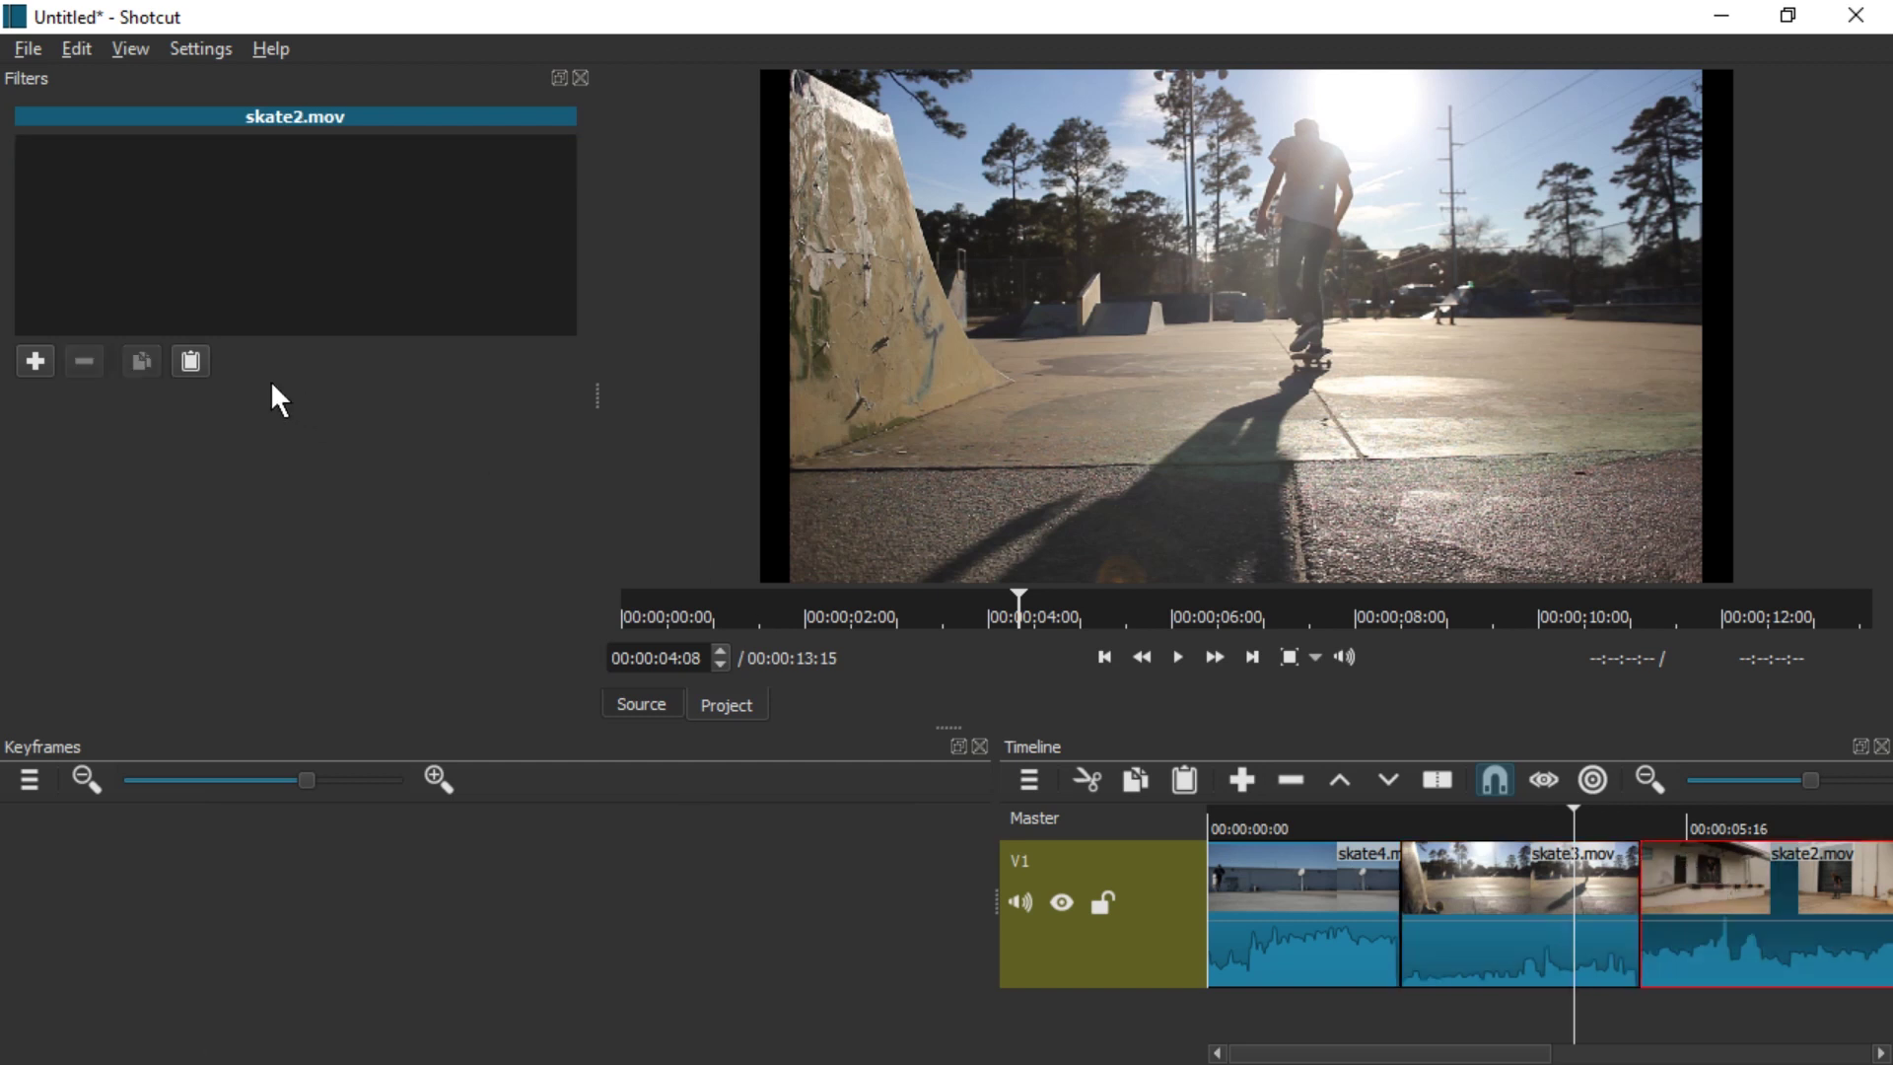
pyautogui.click(191, 361)
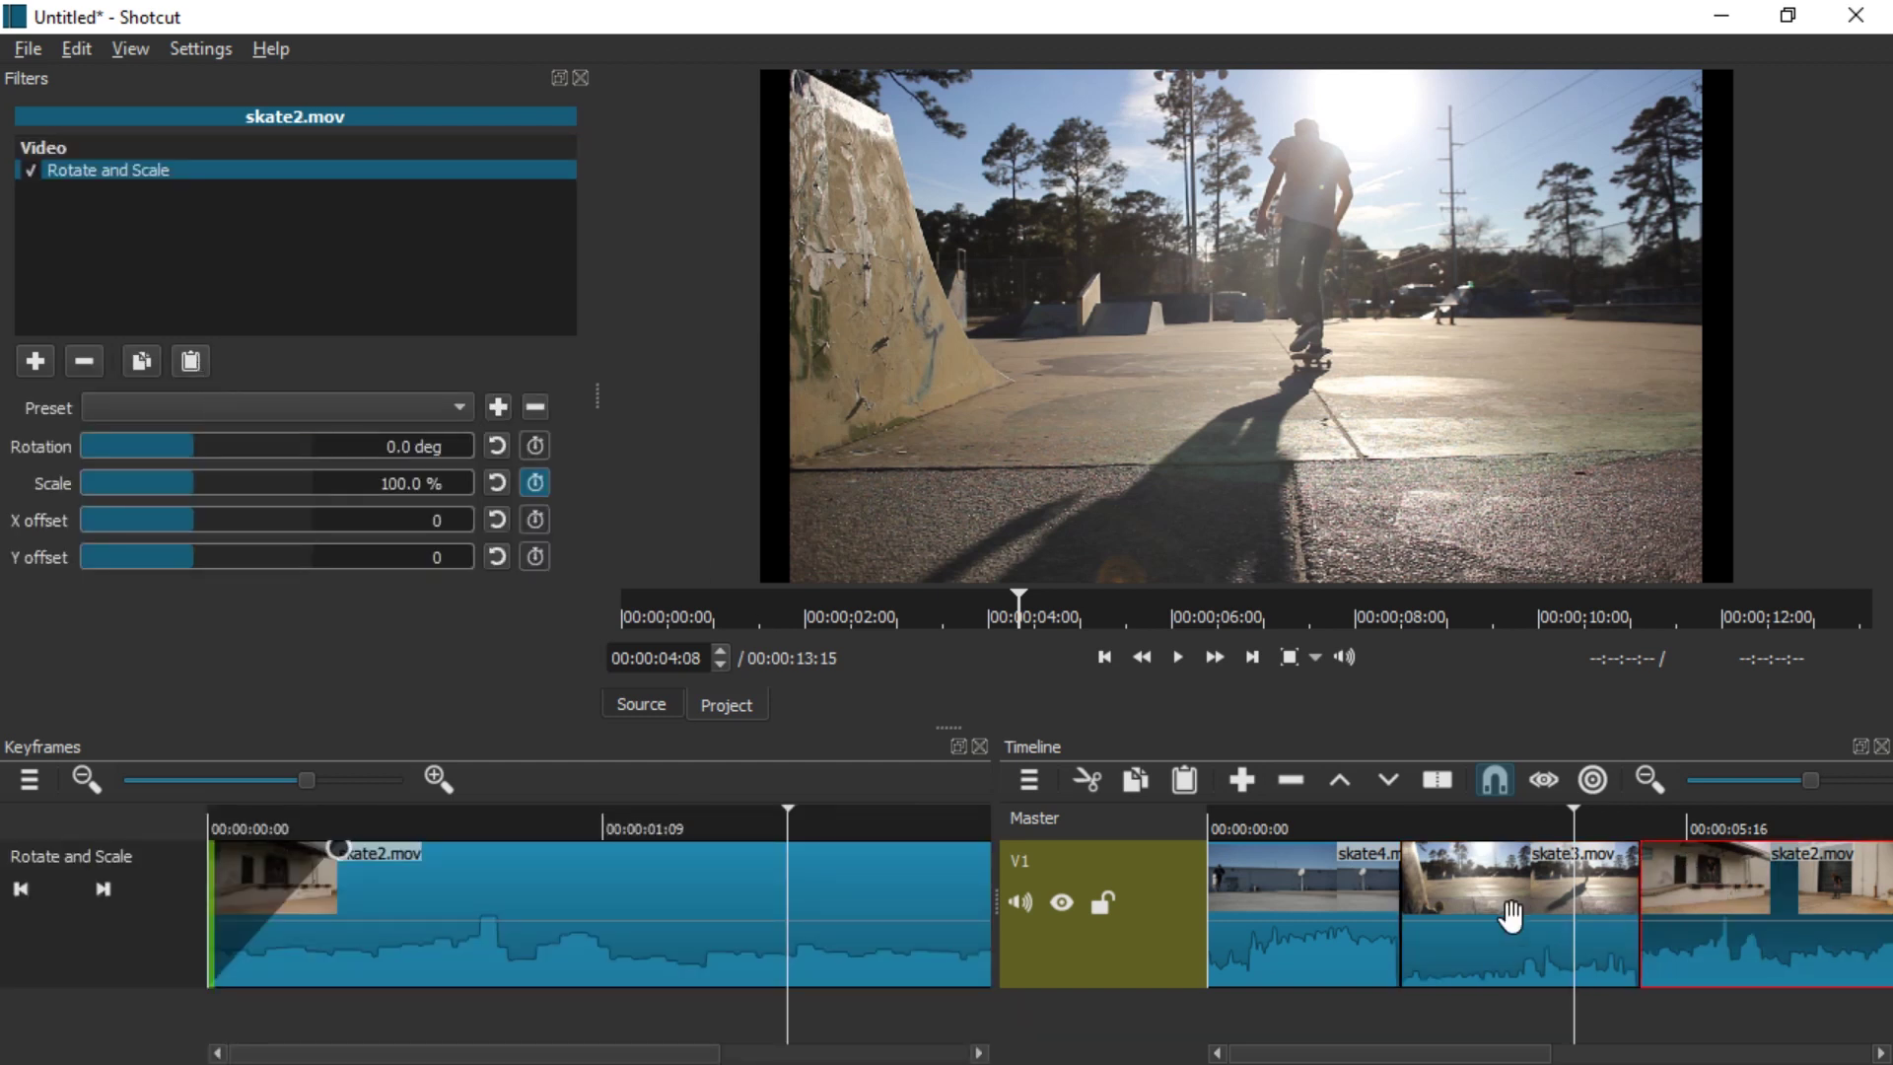
# Preview skate2.mov's zoom by scrubbing and playing it, then remove its Rotate and Scale filter.
pyautogui.scroll(-3, 571, 921)
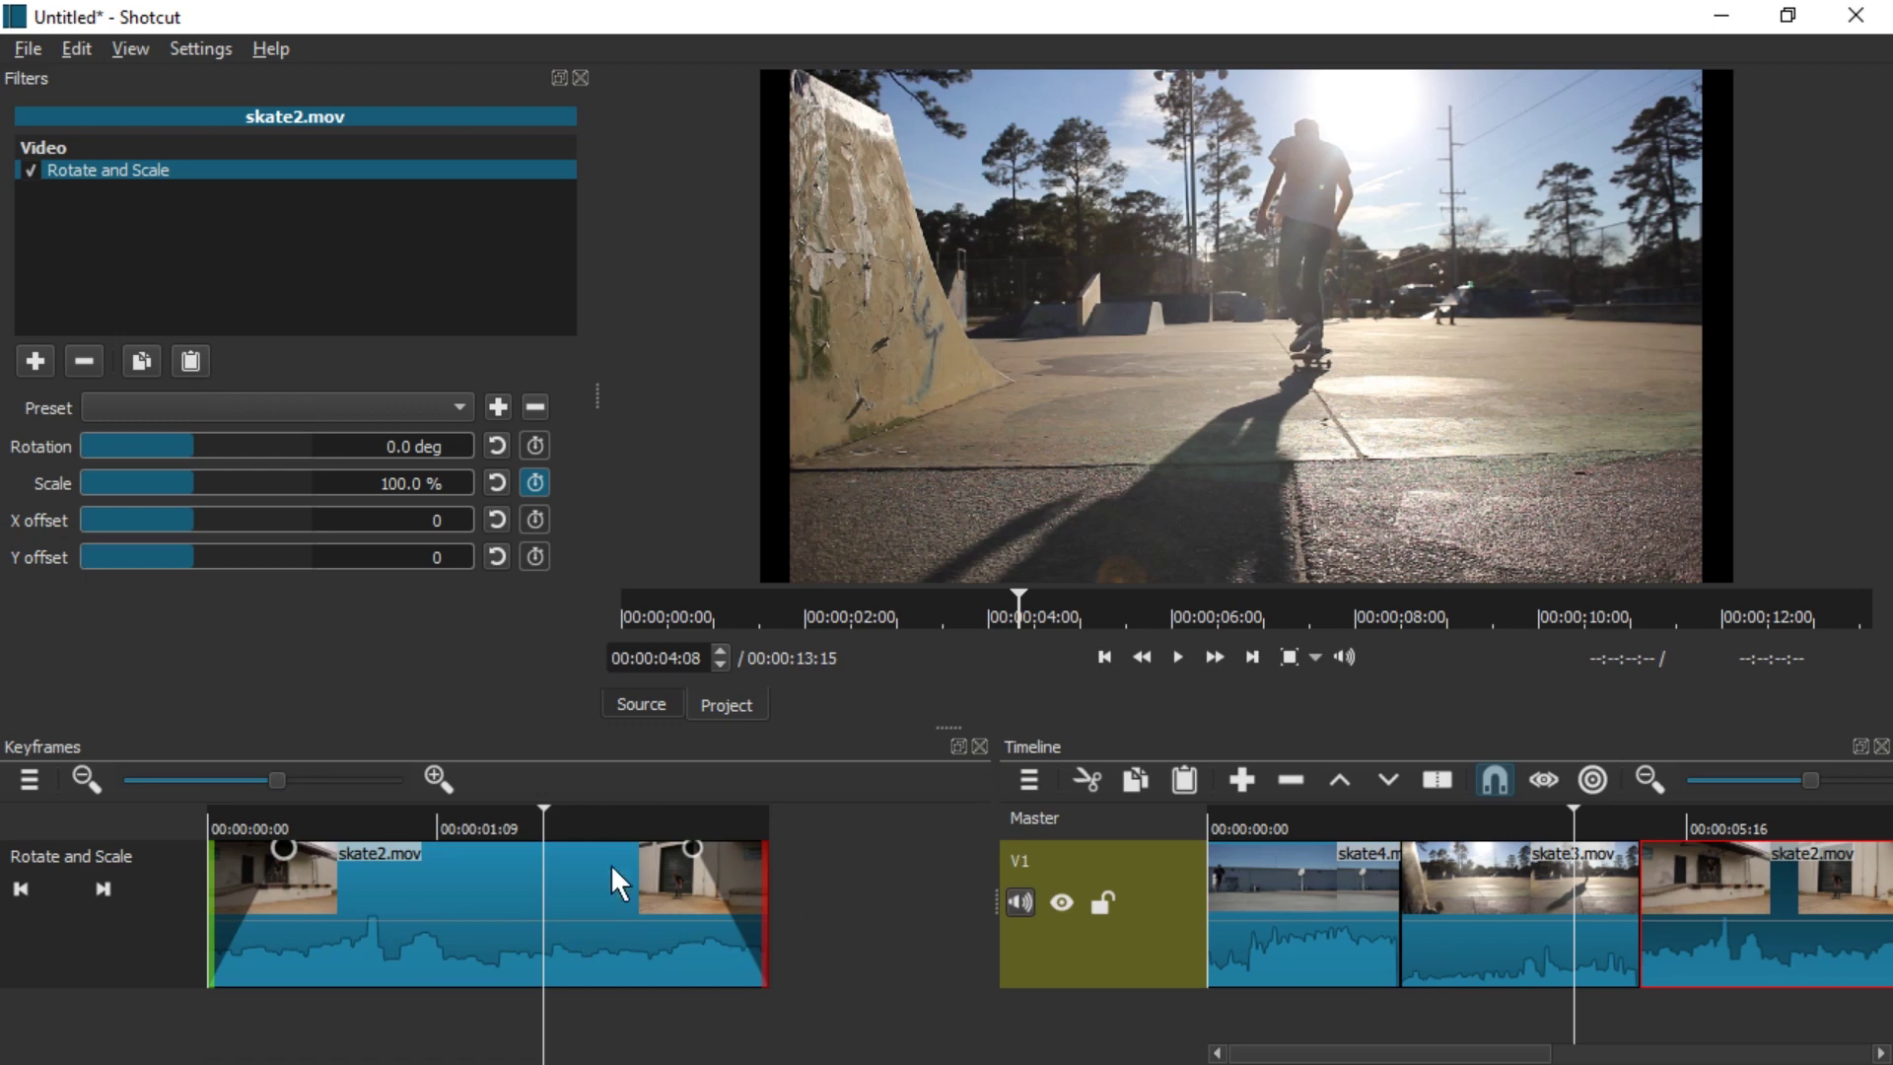
pyautogui.moveTo(273, 821); pyautogui.dragTo(177, 831)
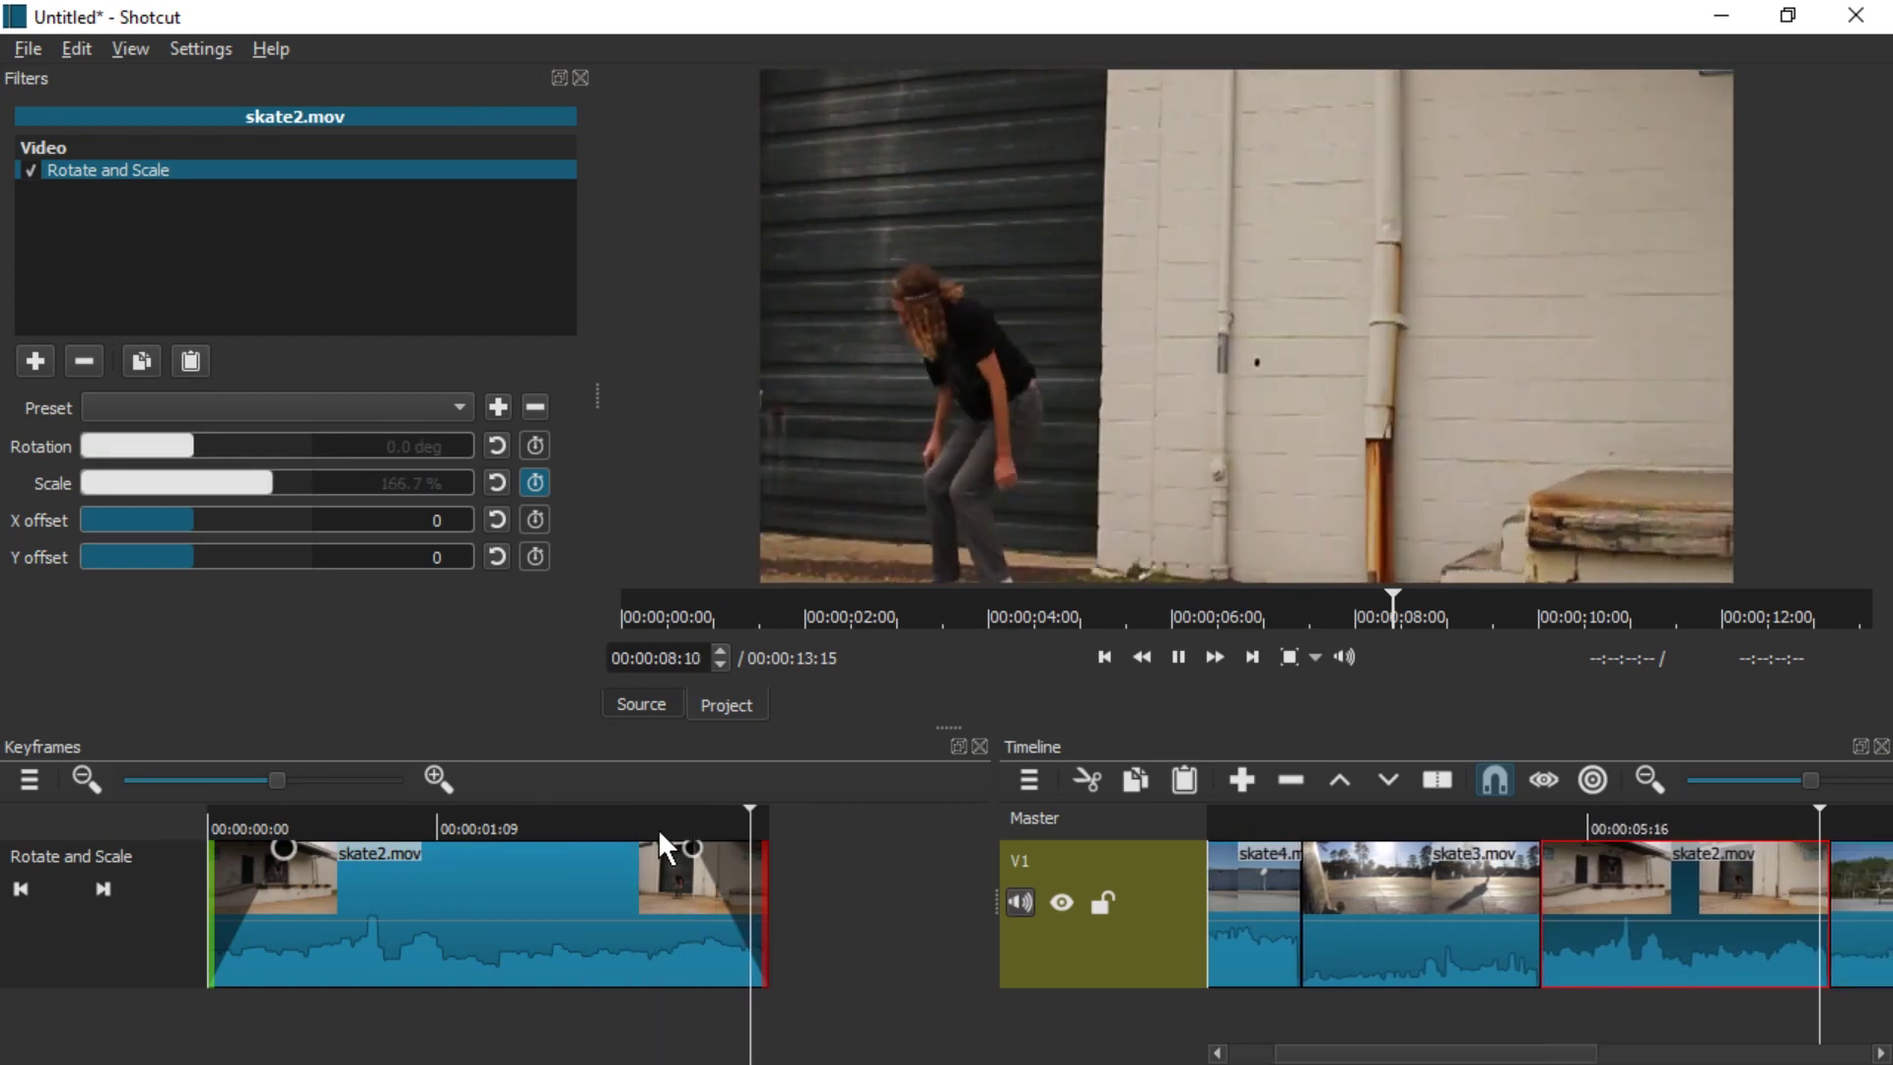
pyautogui.moveTo(658, 828); pyautogui.dragTo(595, 830)
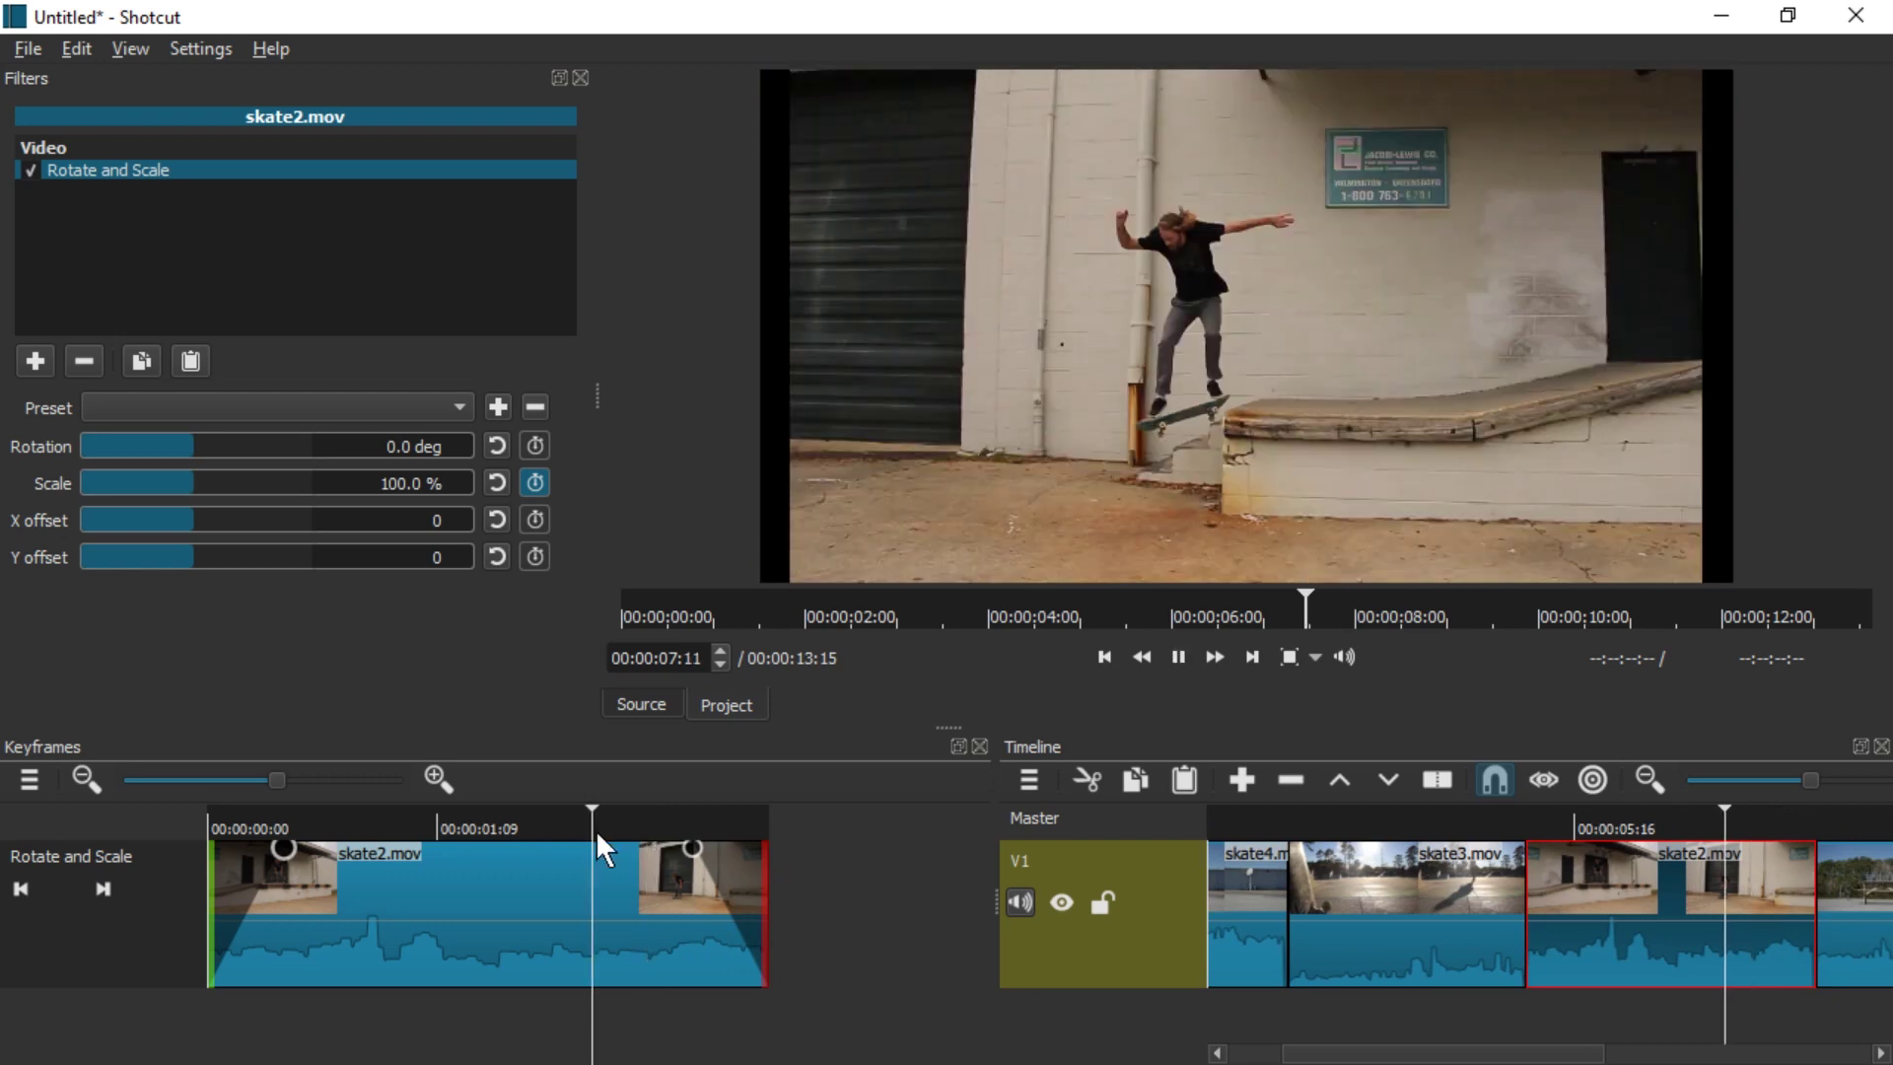
pyautogui.press('space')
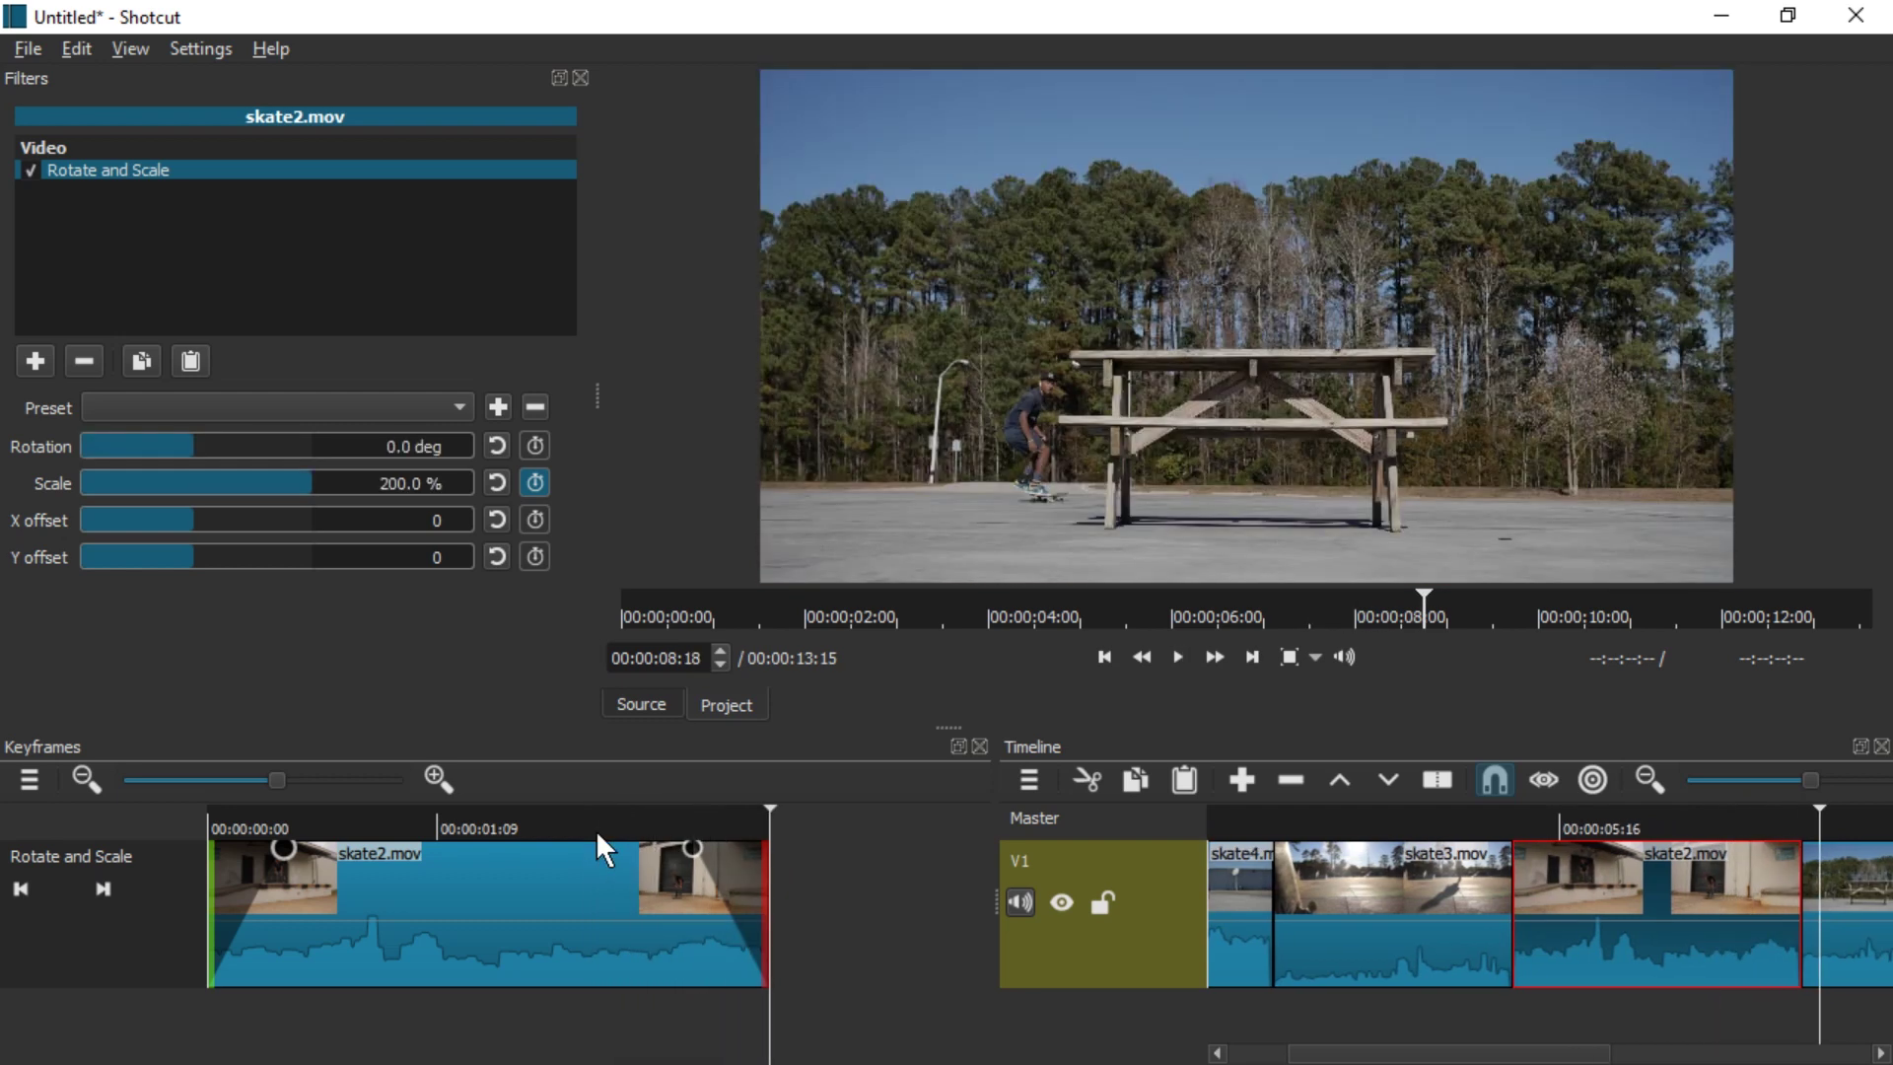
pyautogui.moveTo(596, 830); pyautogui.dragTo(166, 824)
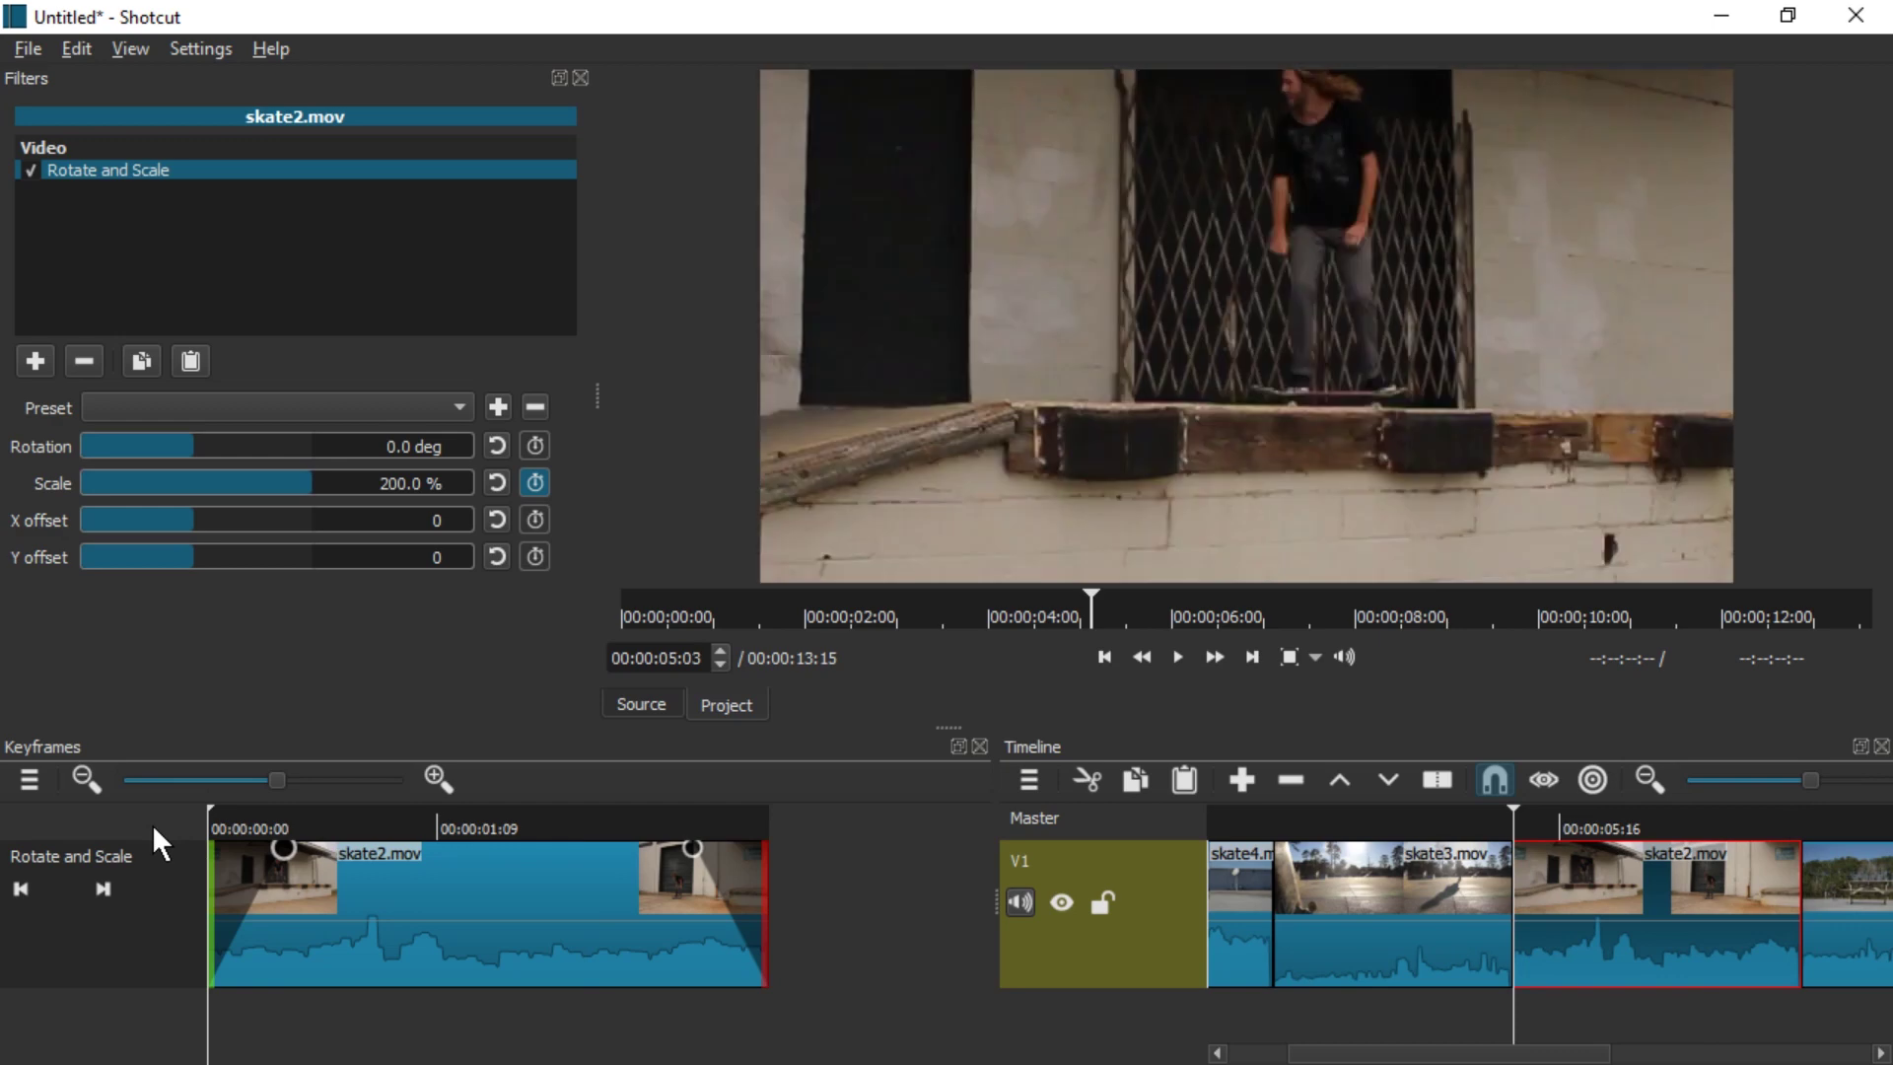
pyautogui.press('space')
pyautogui.press('space')
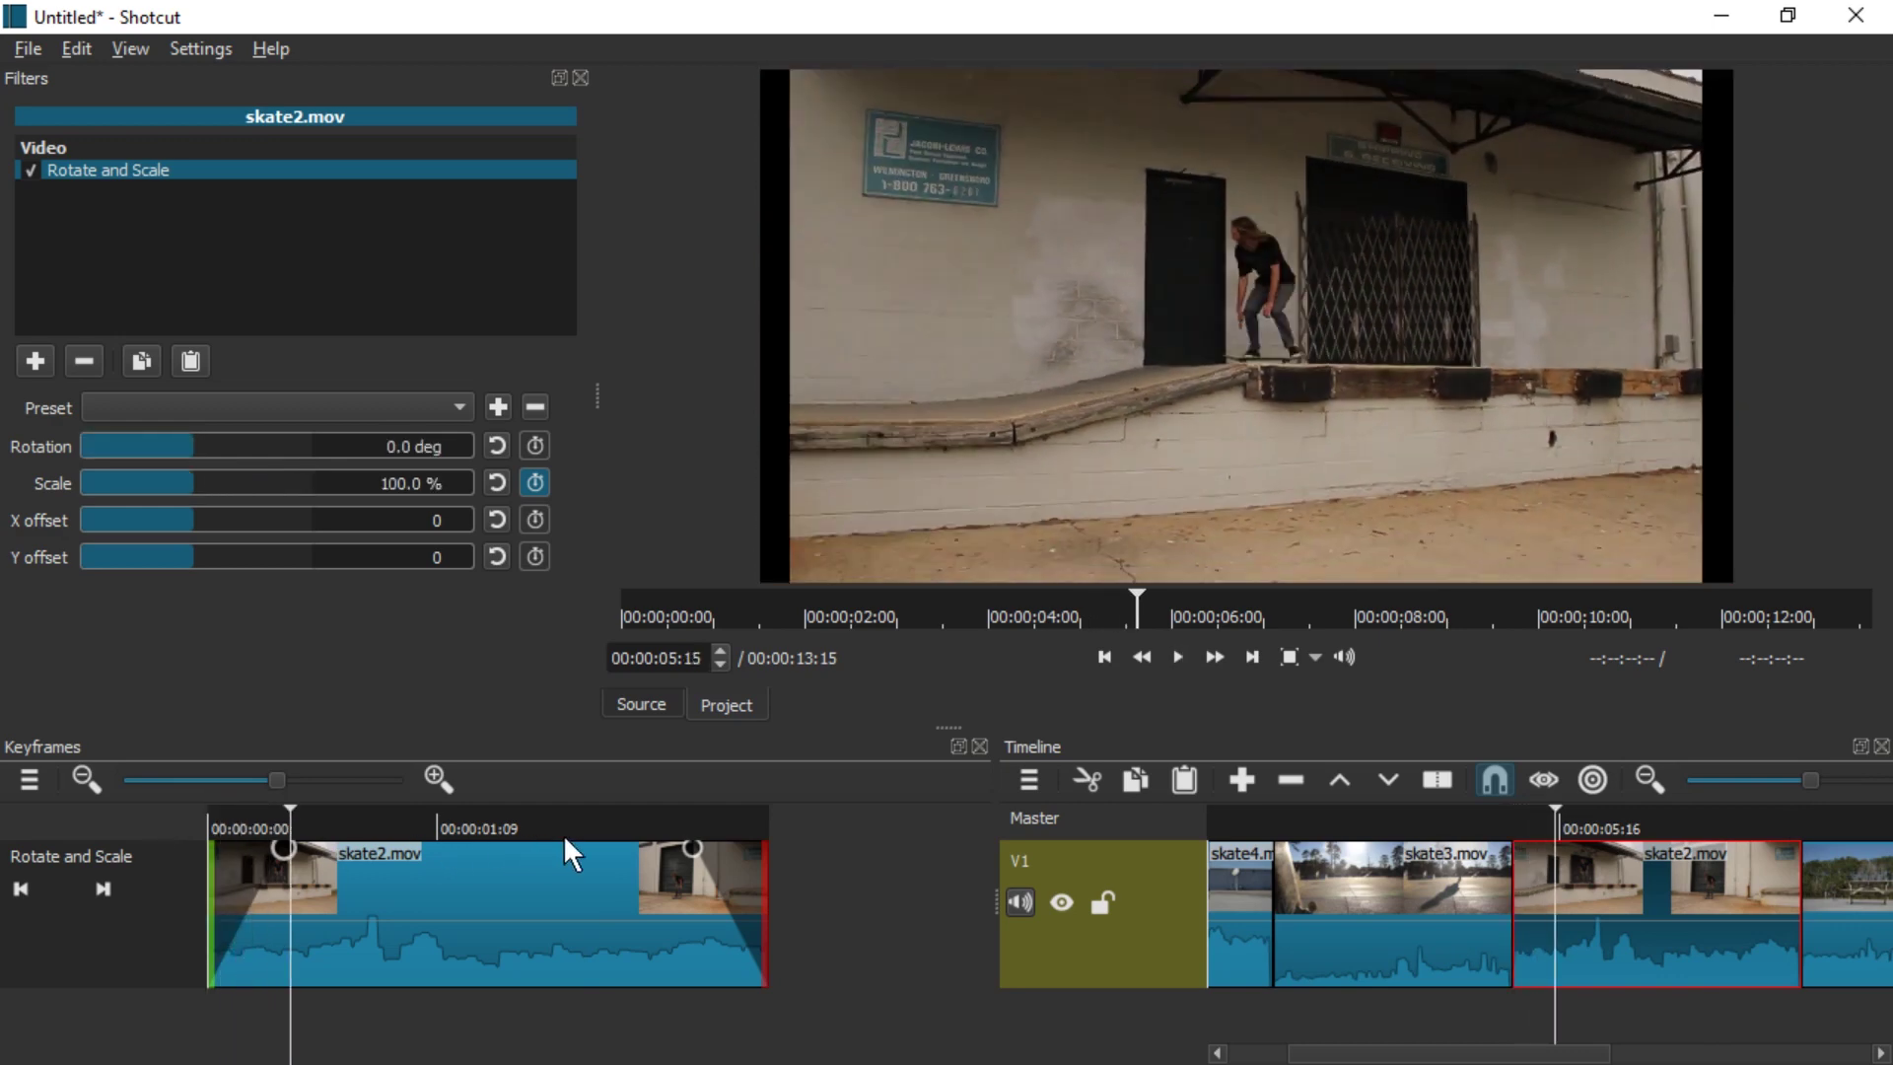
pyautogui.click(101, 359)
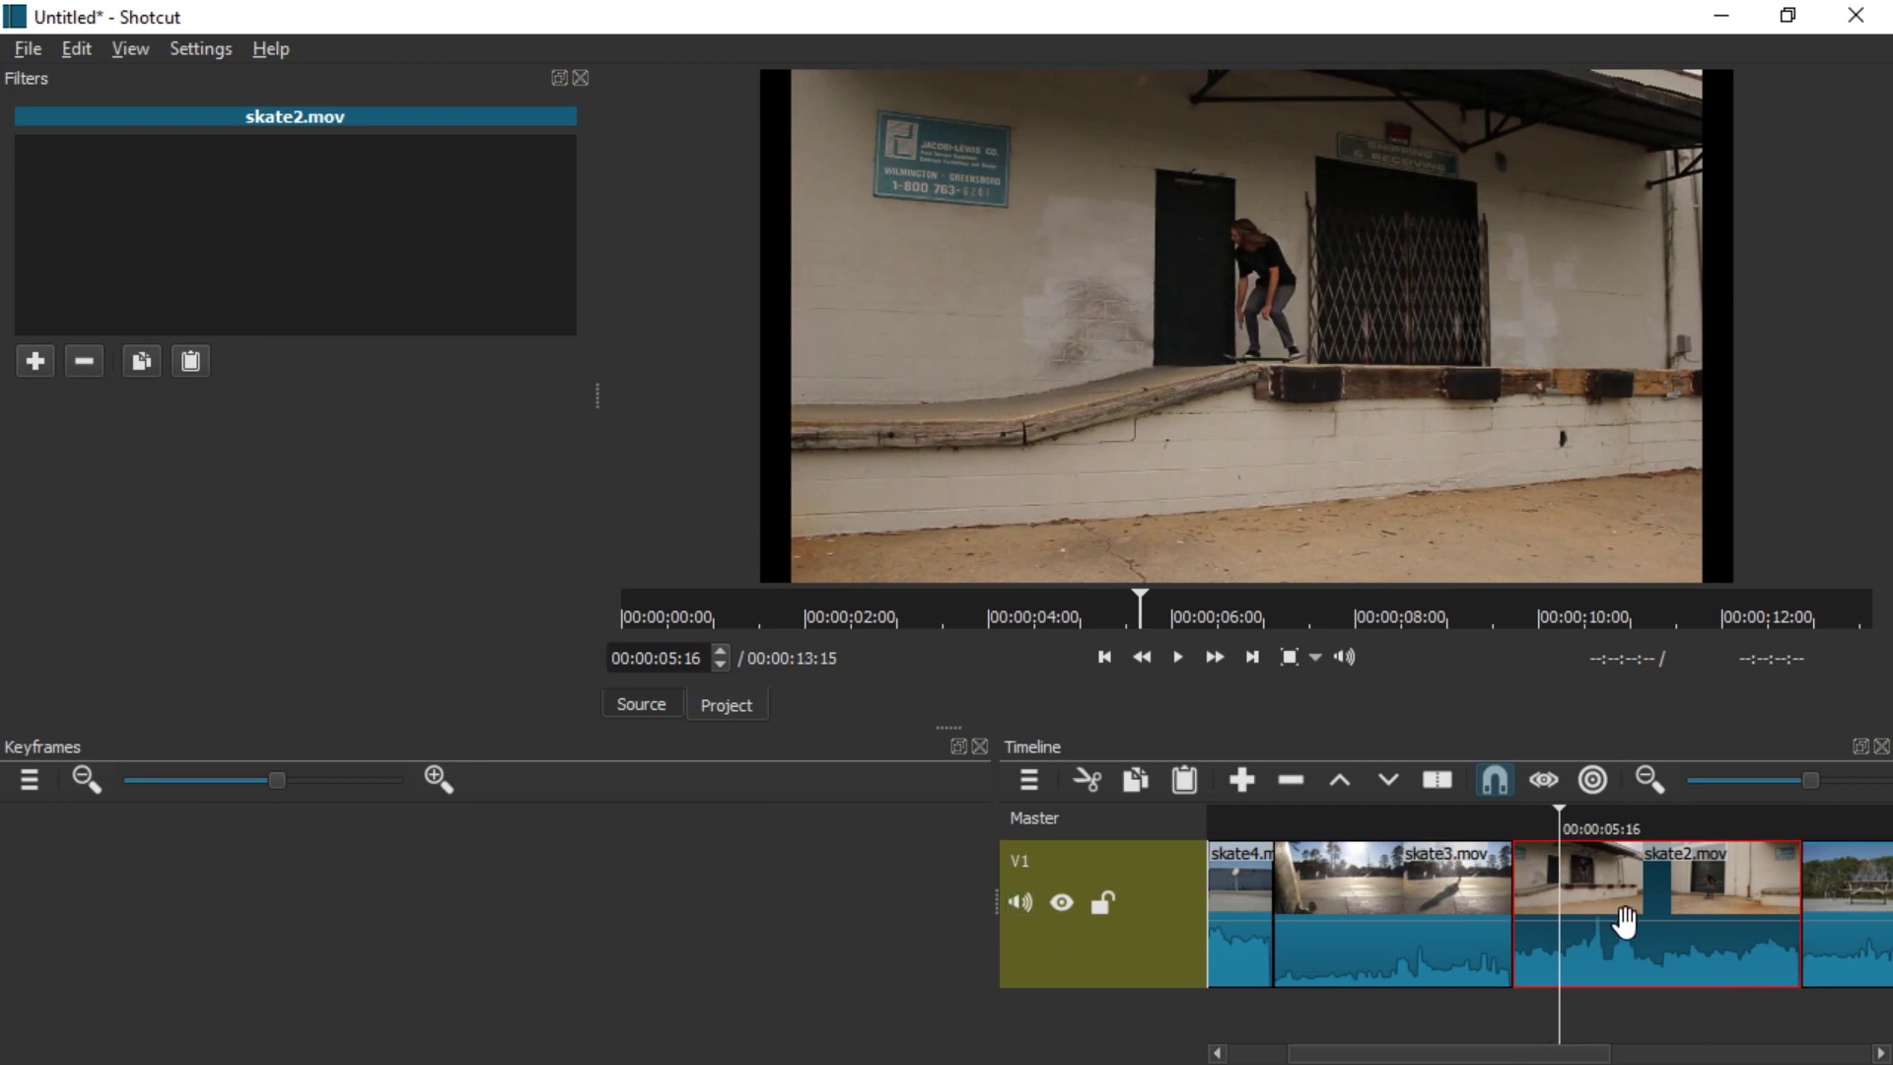
# Add a Rotate and Scale filter to skate2.mov with 11-frame keyframe ramps at its start and end.
pyautogui.click(37, 357)
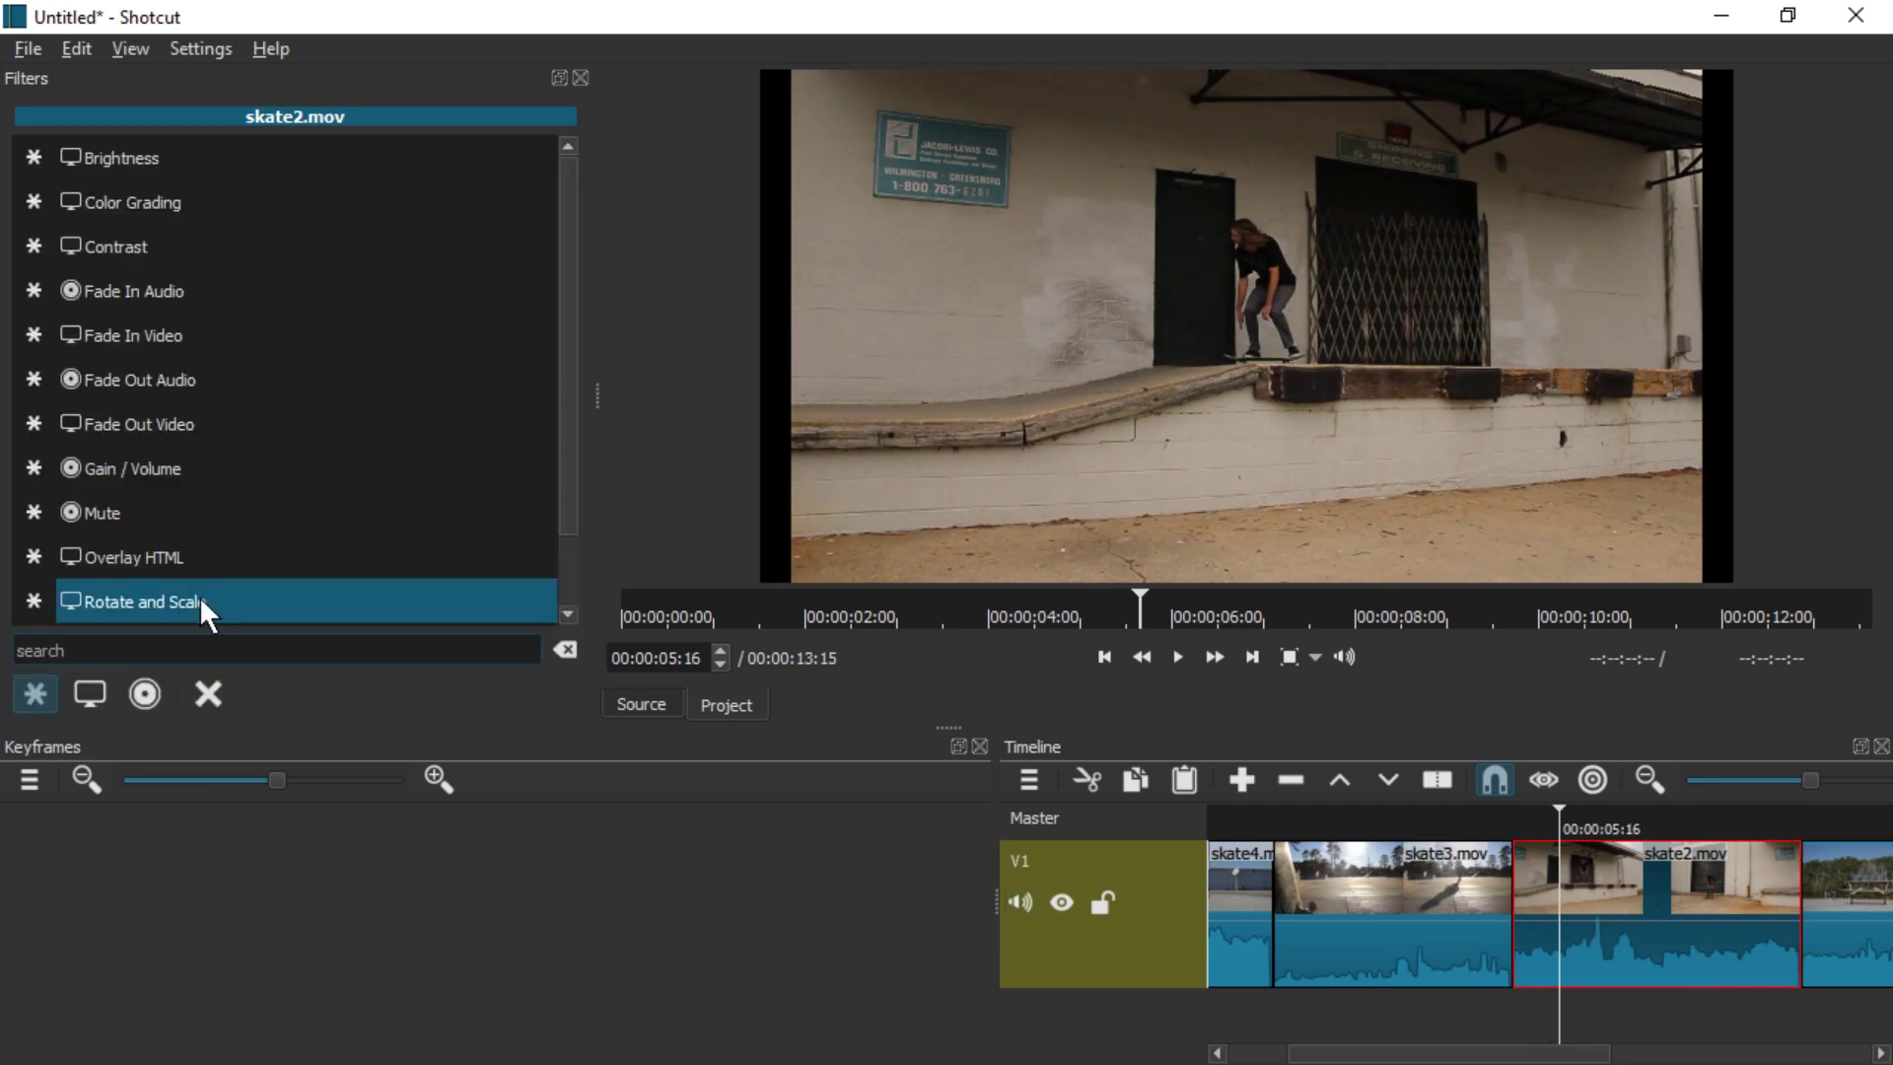
pyautogui.click(205, 600)
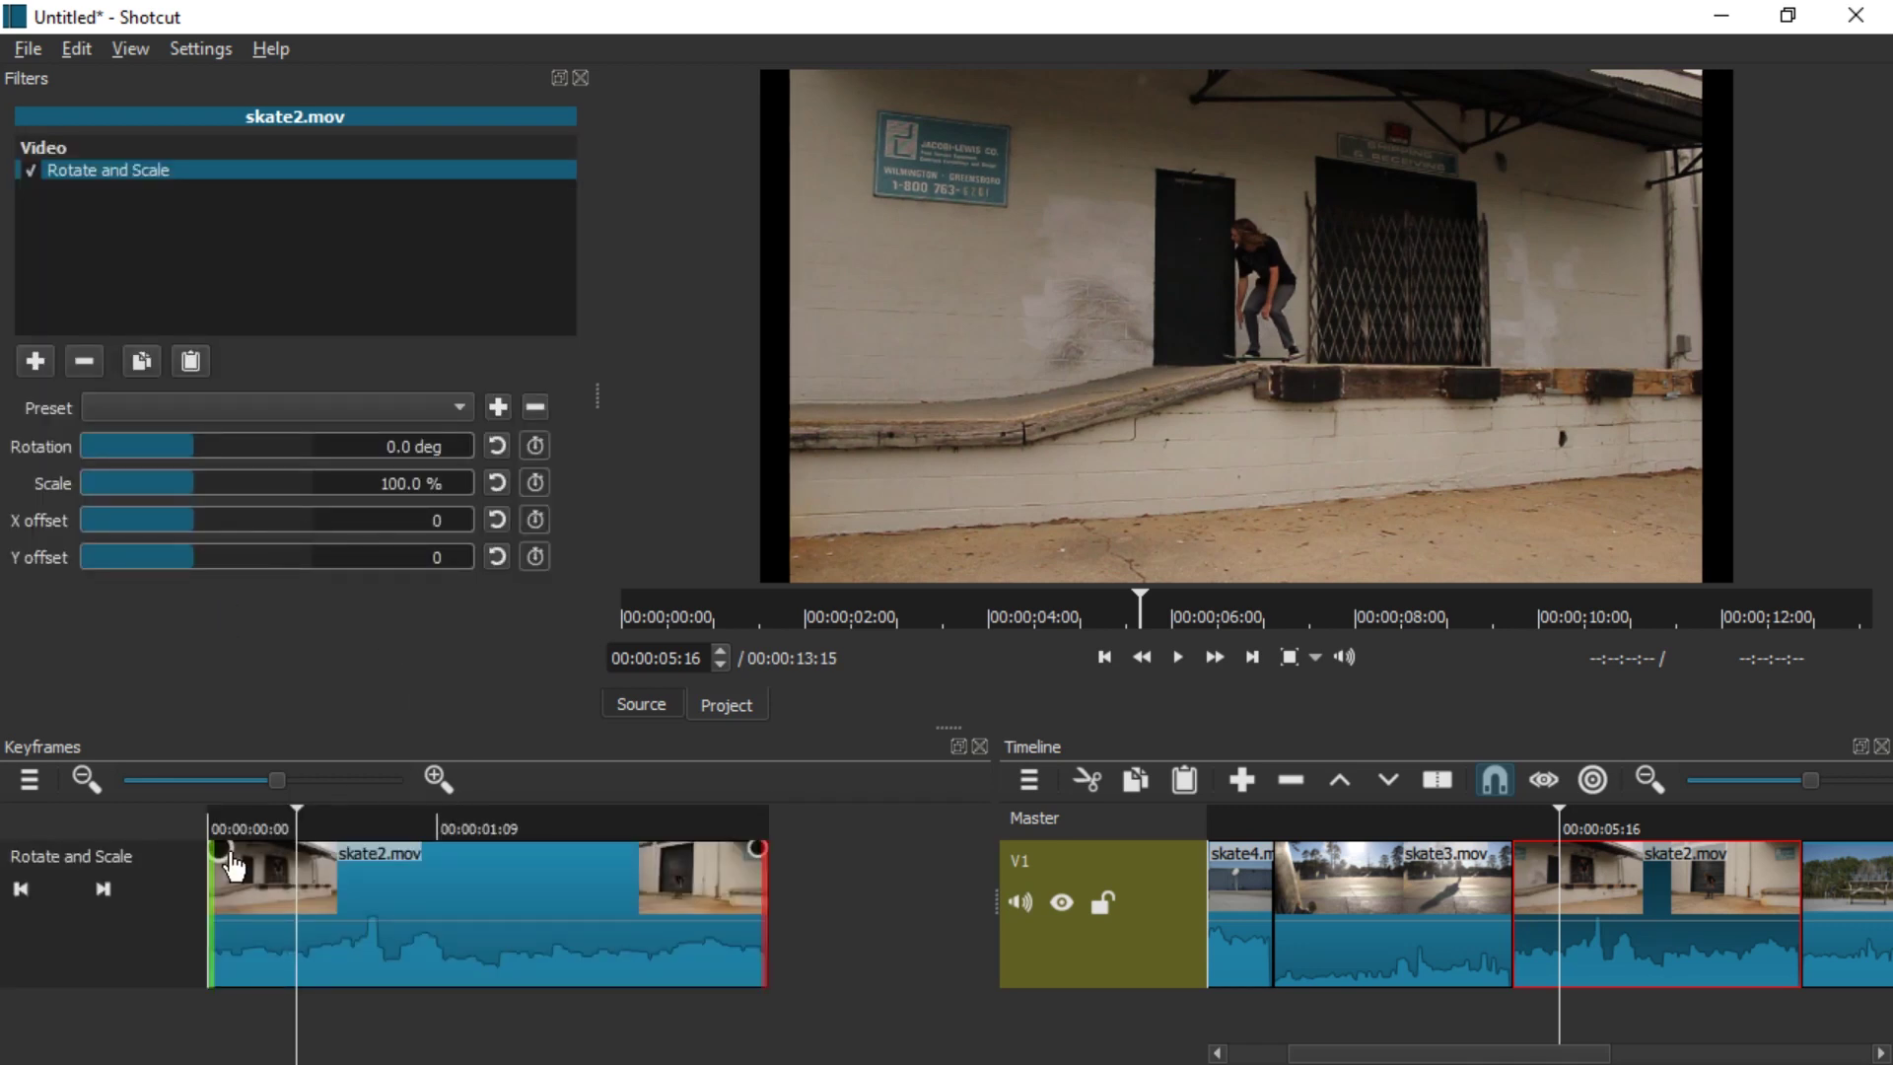
pyautogui.moveTo(234, 866); pyautogui.dragTo(315, 868)
pyautogui.moveTo(763, 853); pyautogui.dragTo(666, 855)
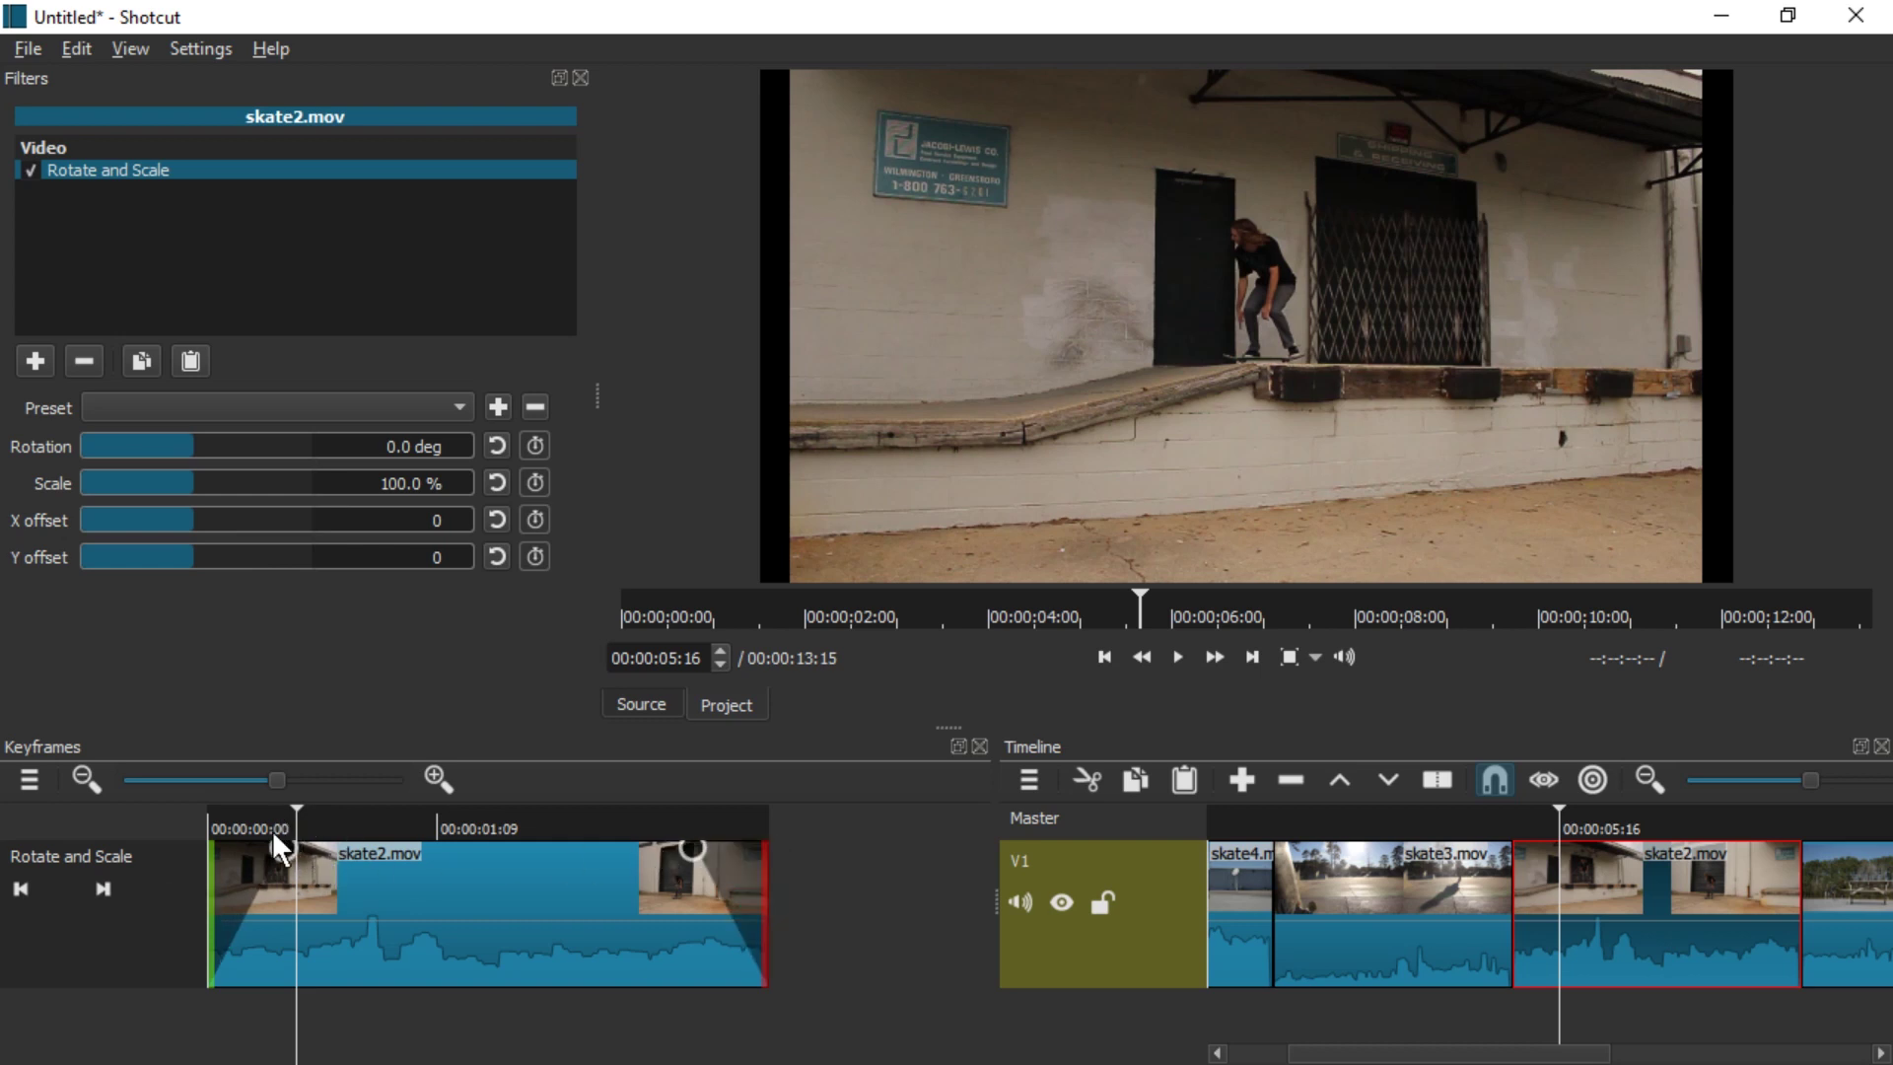
# Set skate2.mov's first-frame scale to 200% and play back the transition from skate3.mov.
pyautogui.press('Up')
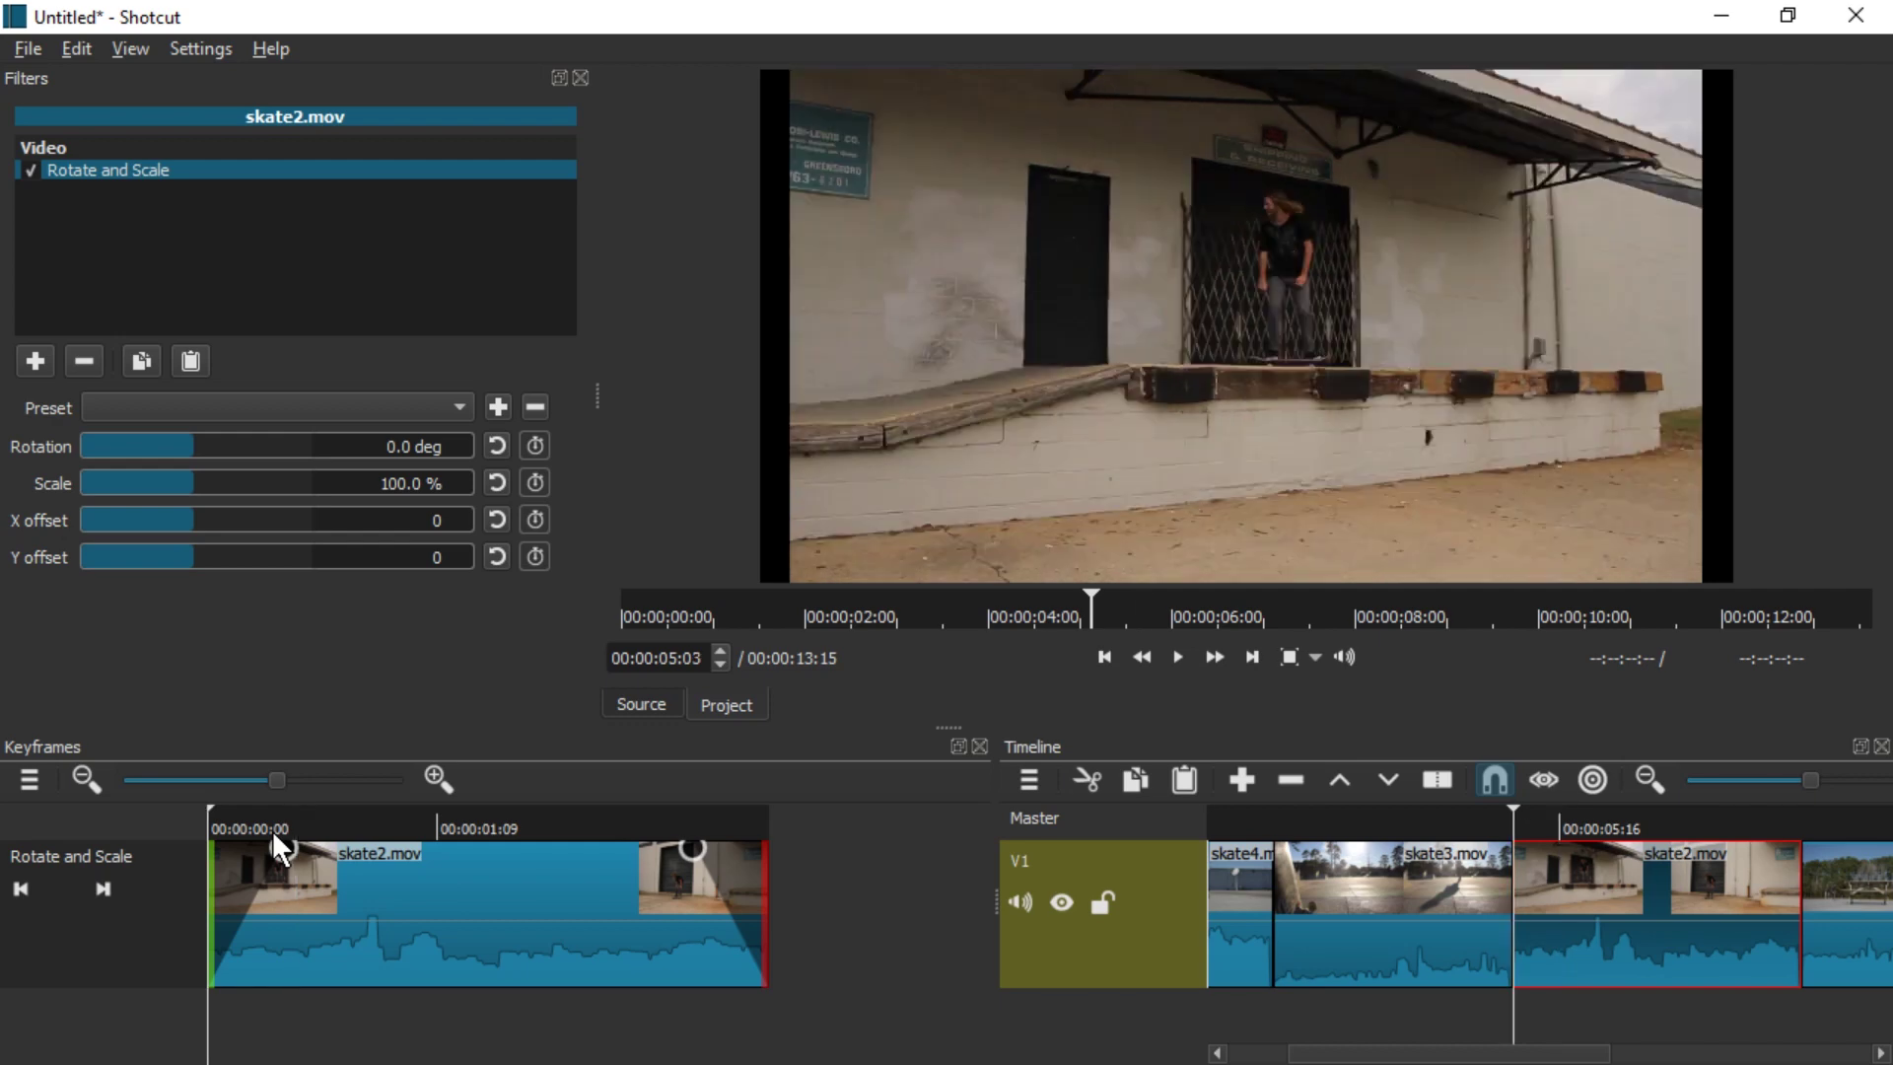
pyautogui.moveTo(300, 479); pyautogui.dragTo(312, 482)
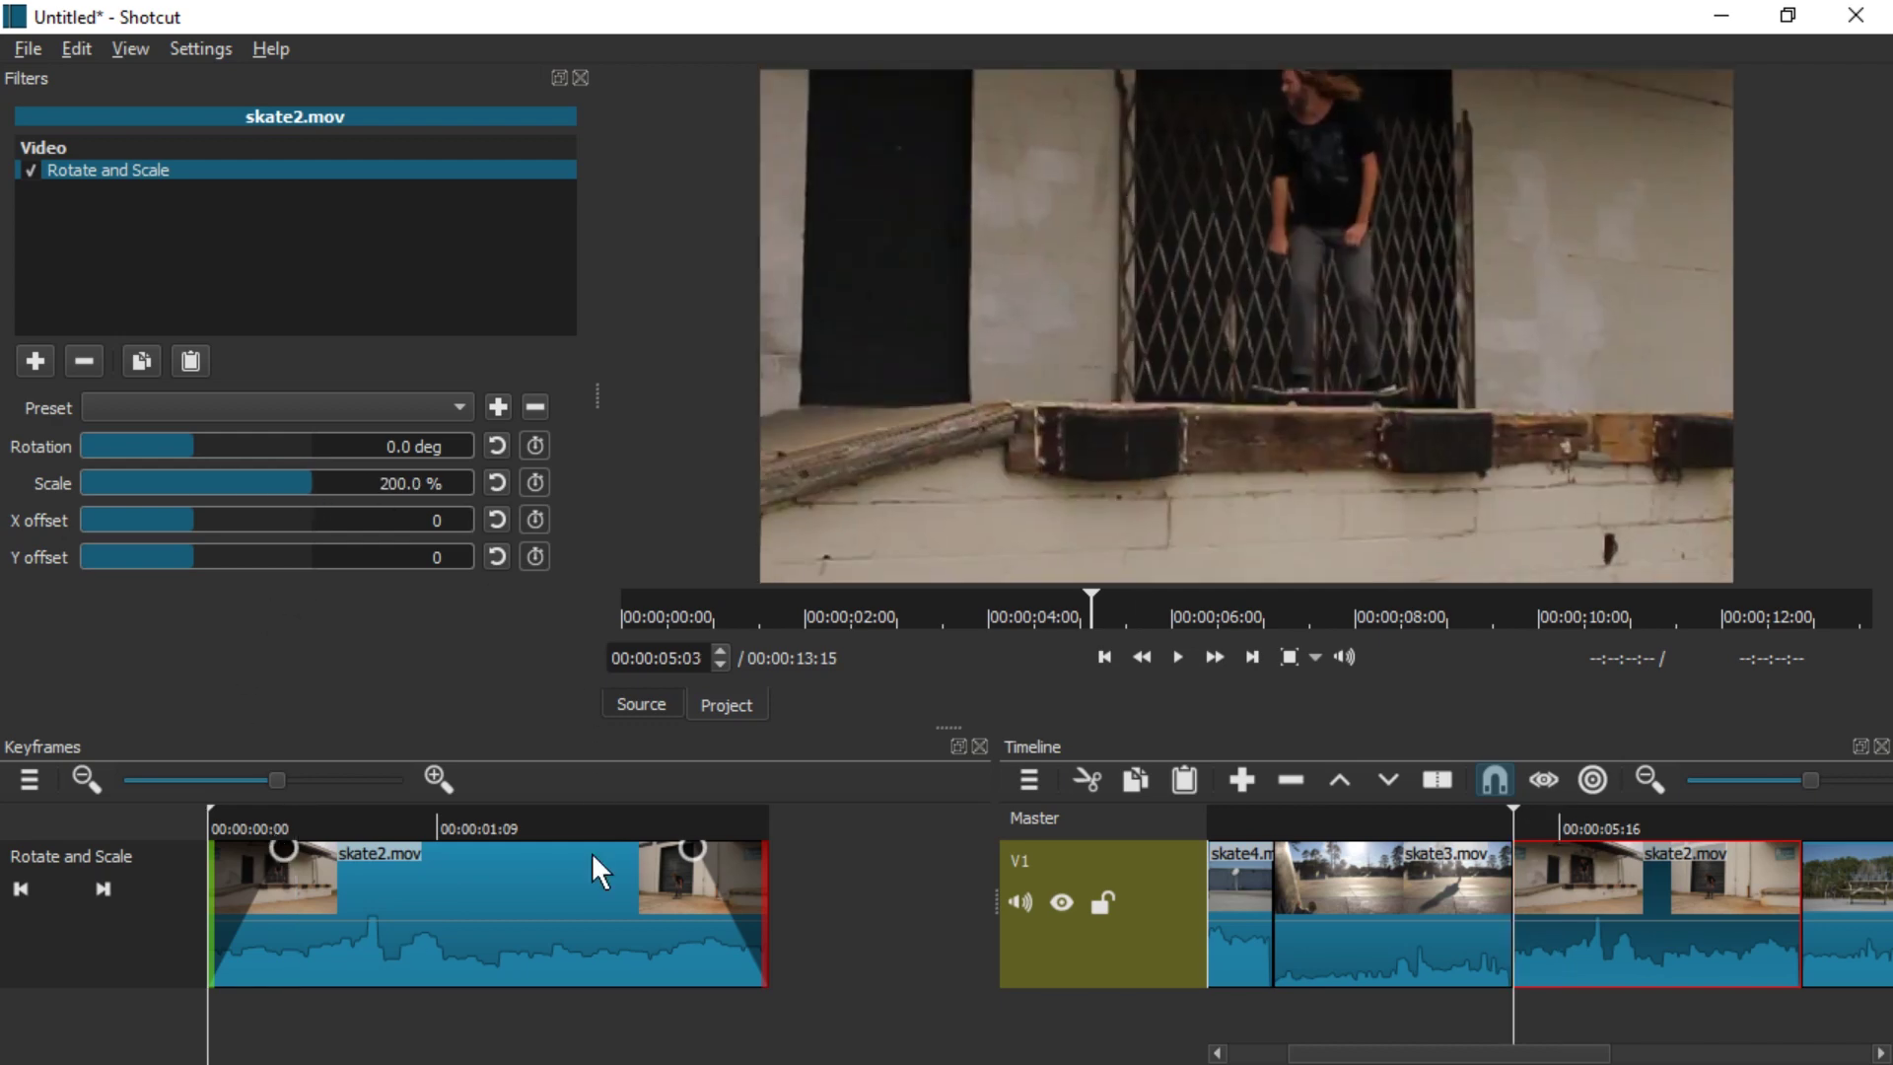
pyautogui.press('Down')
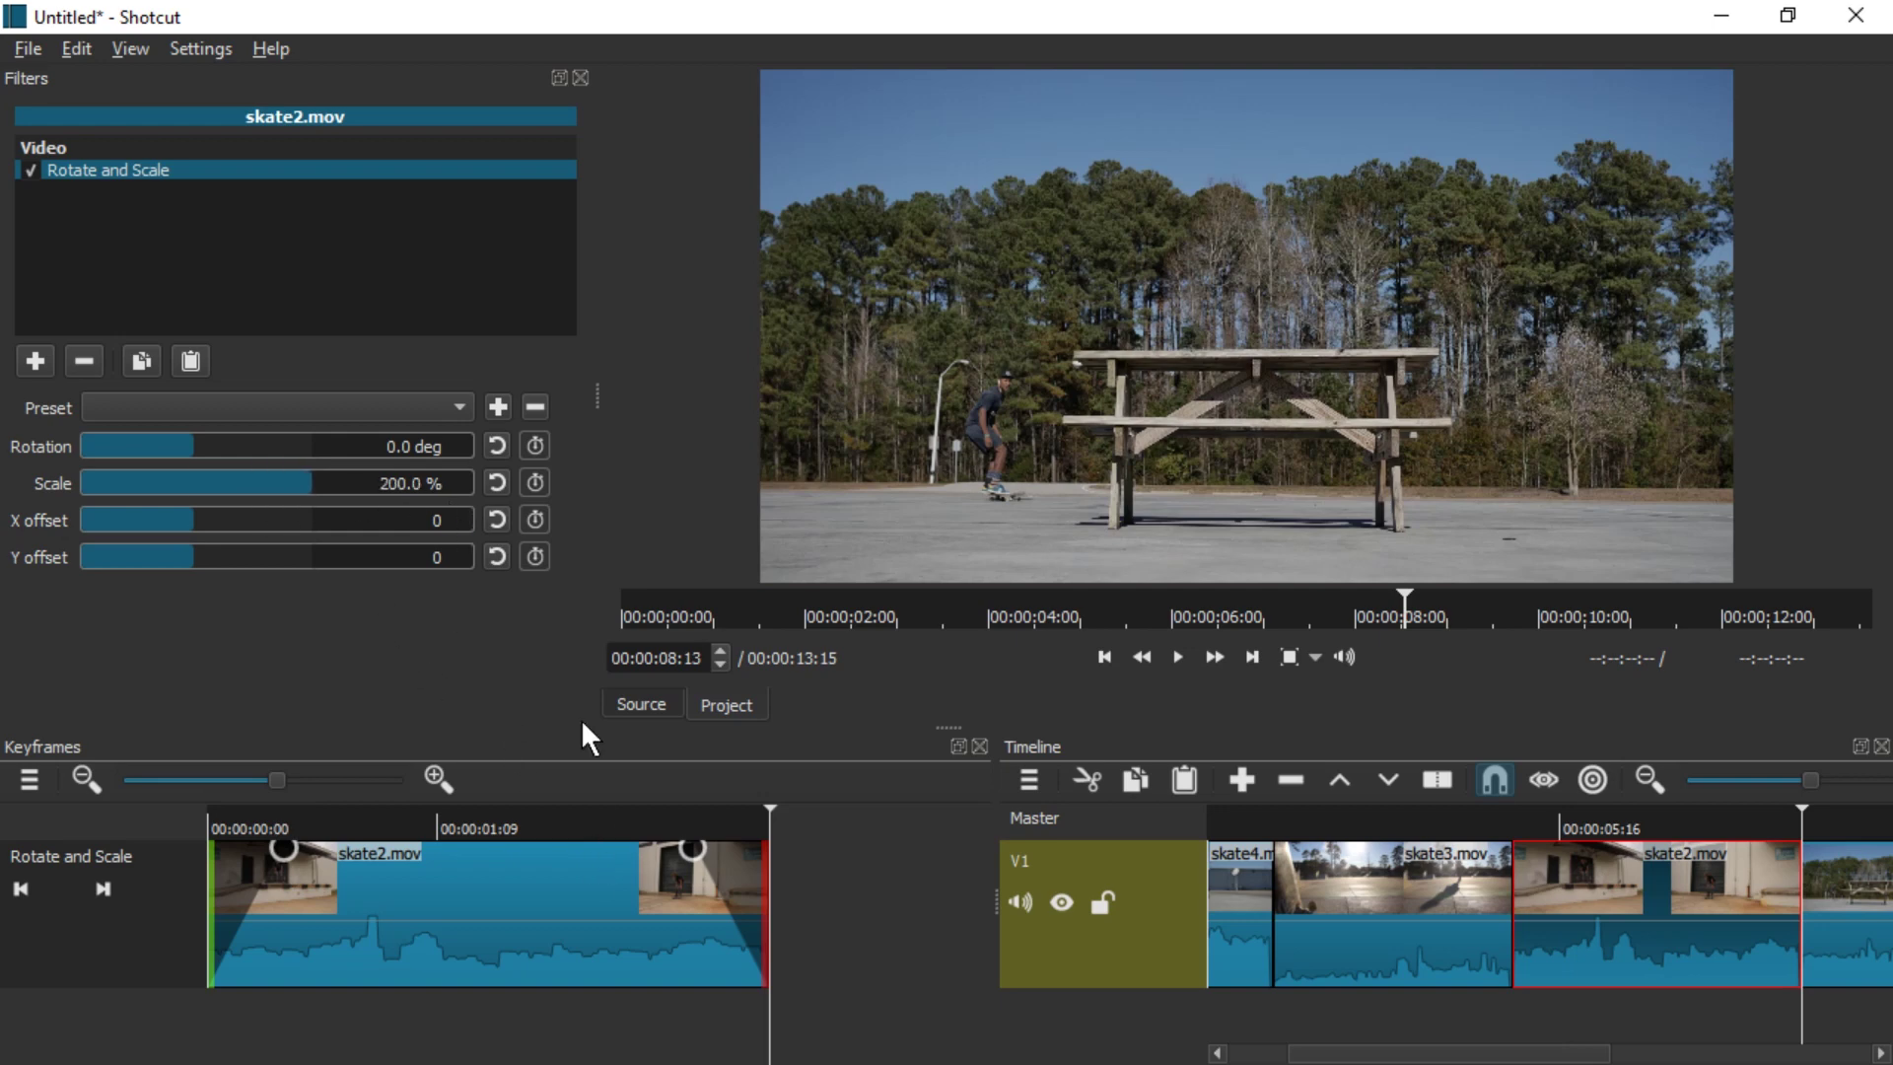
pyautogui.click(1482, 827)
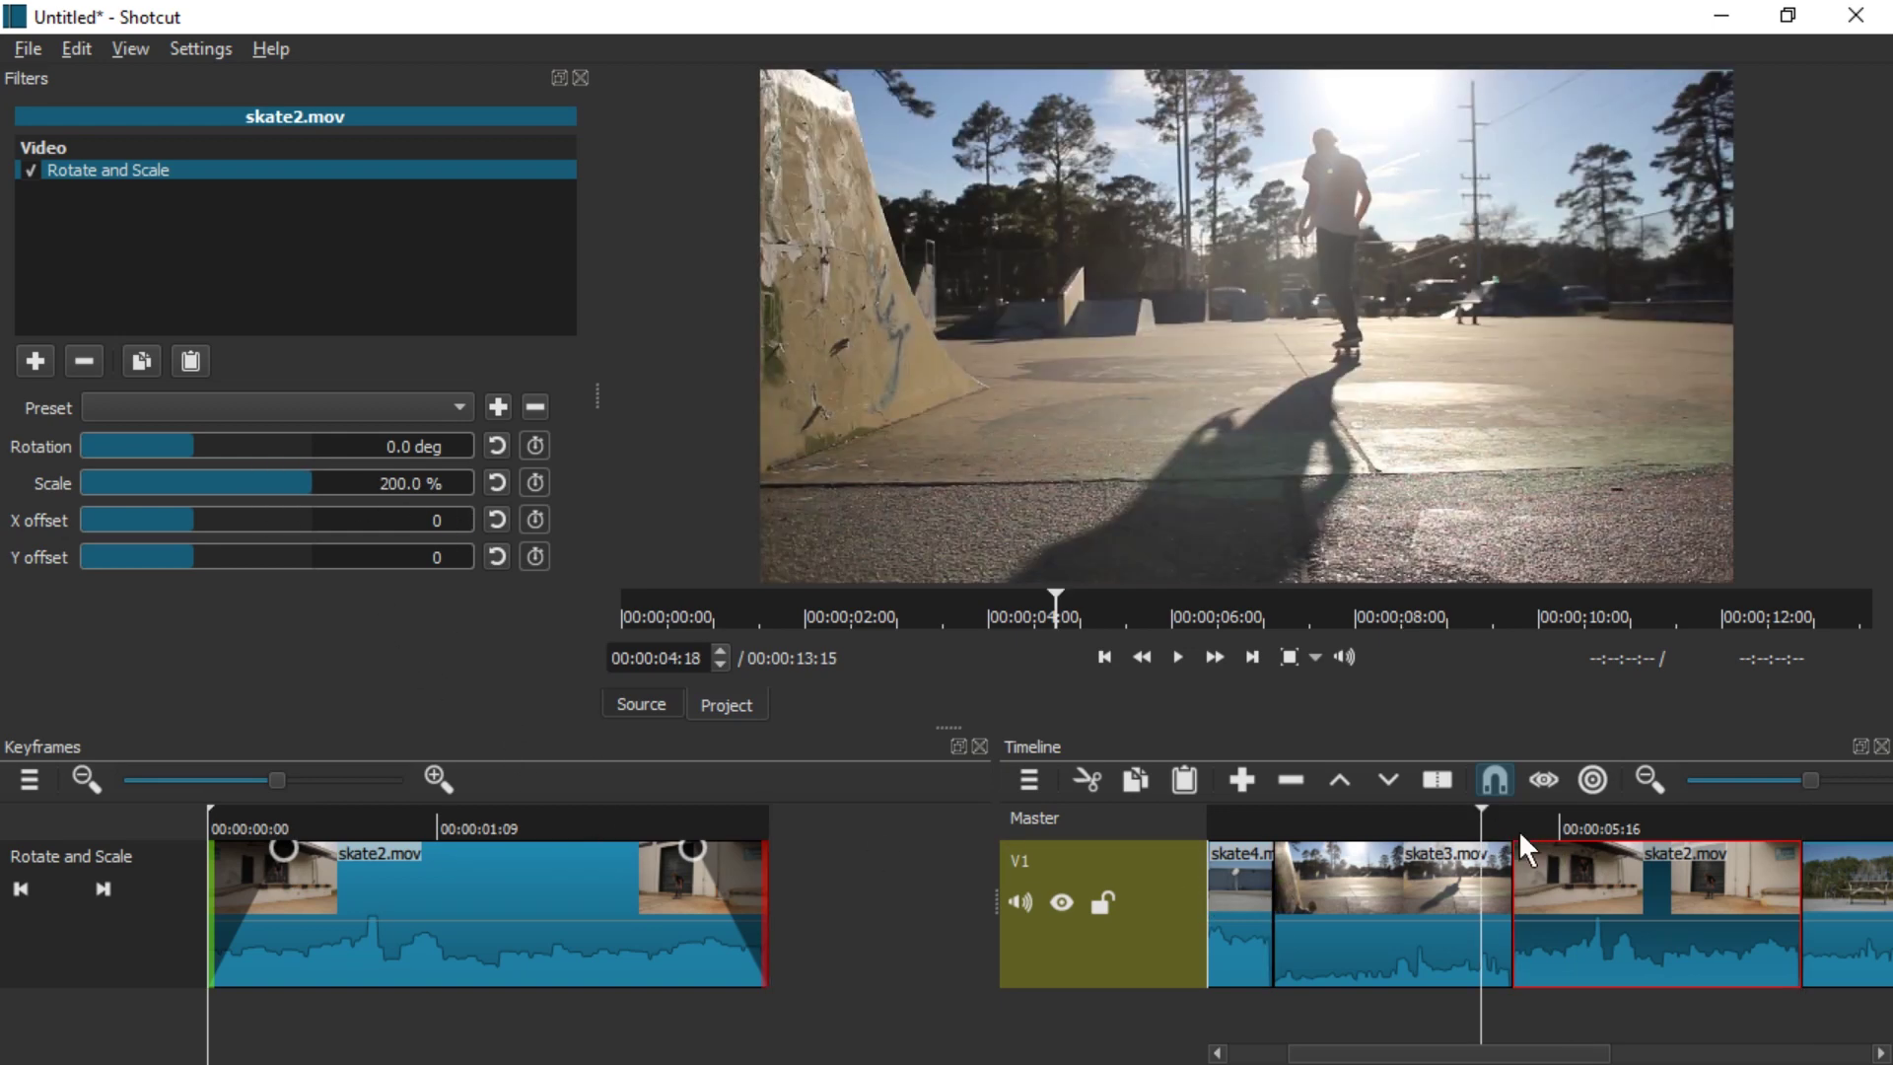
pyautogui.press('space')
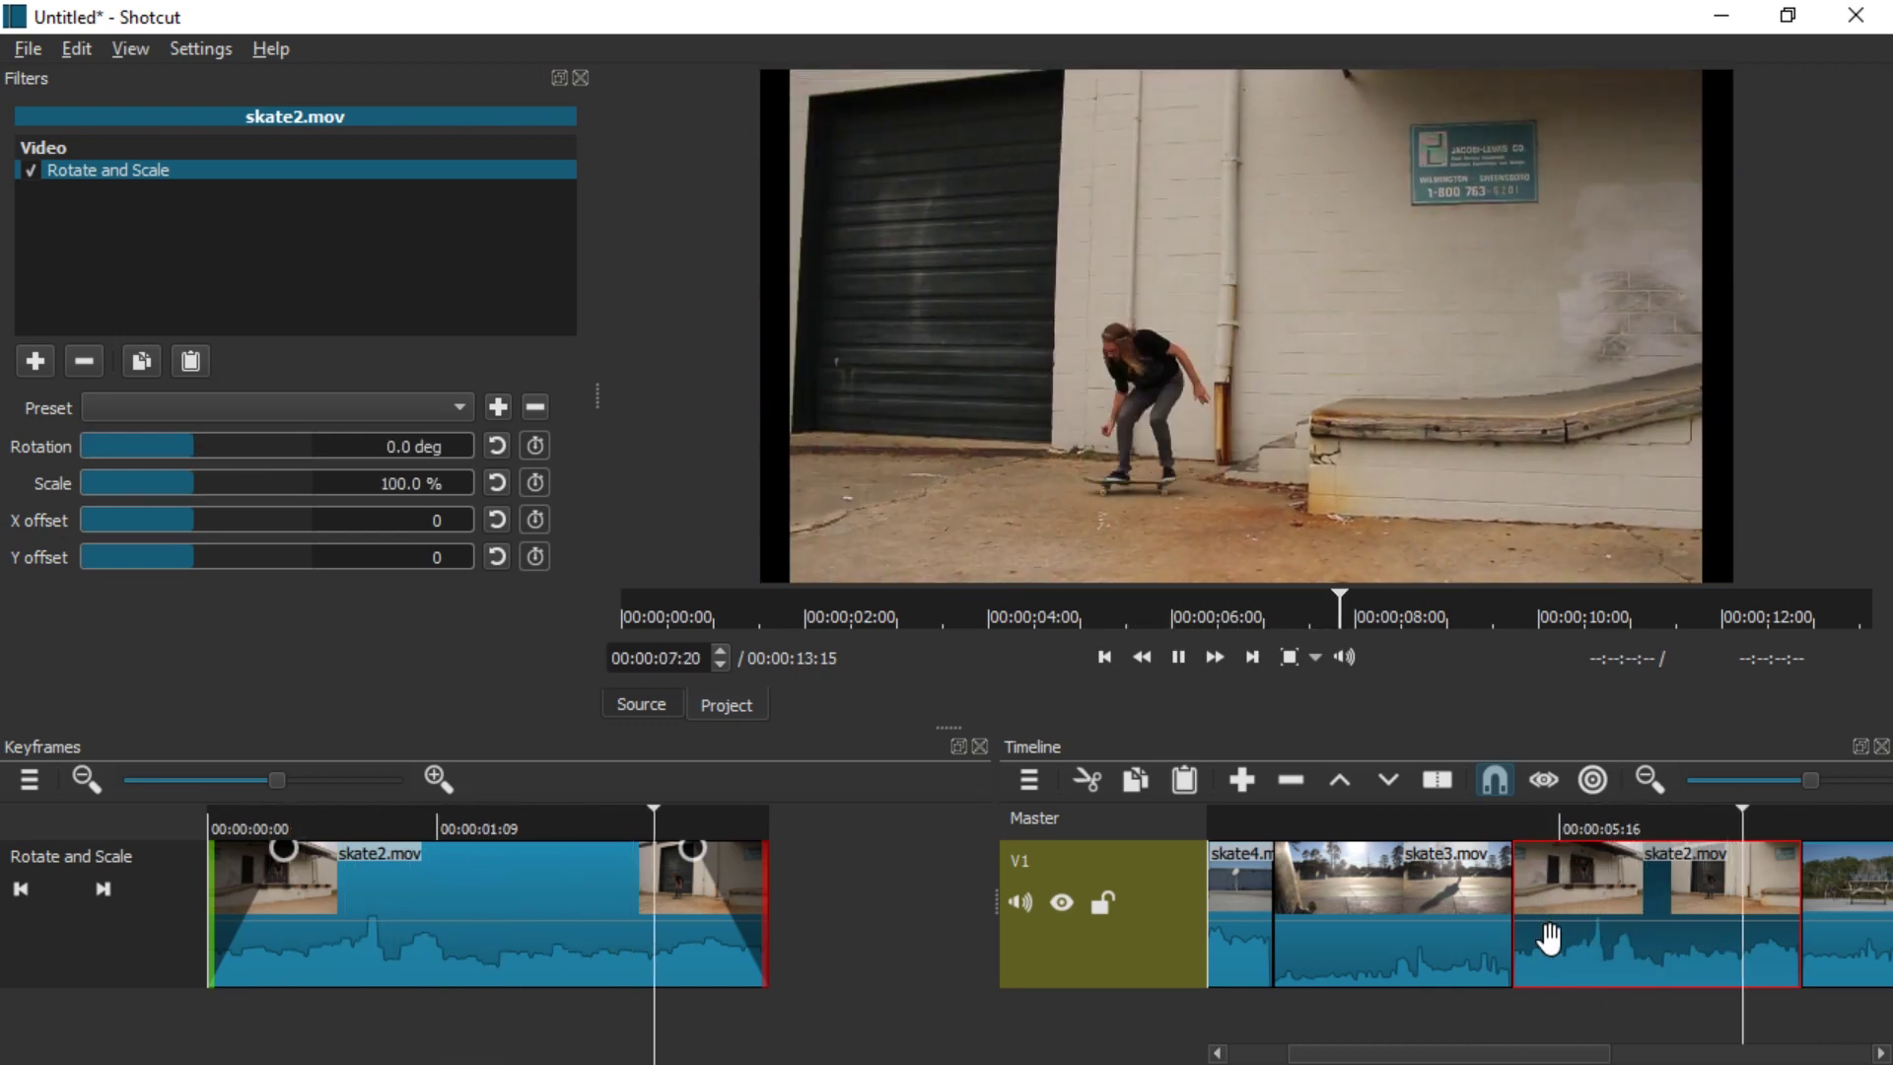
pyautogui.press('space')
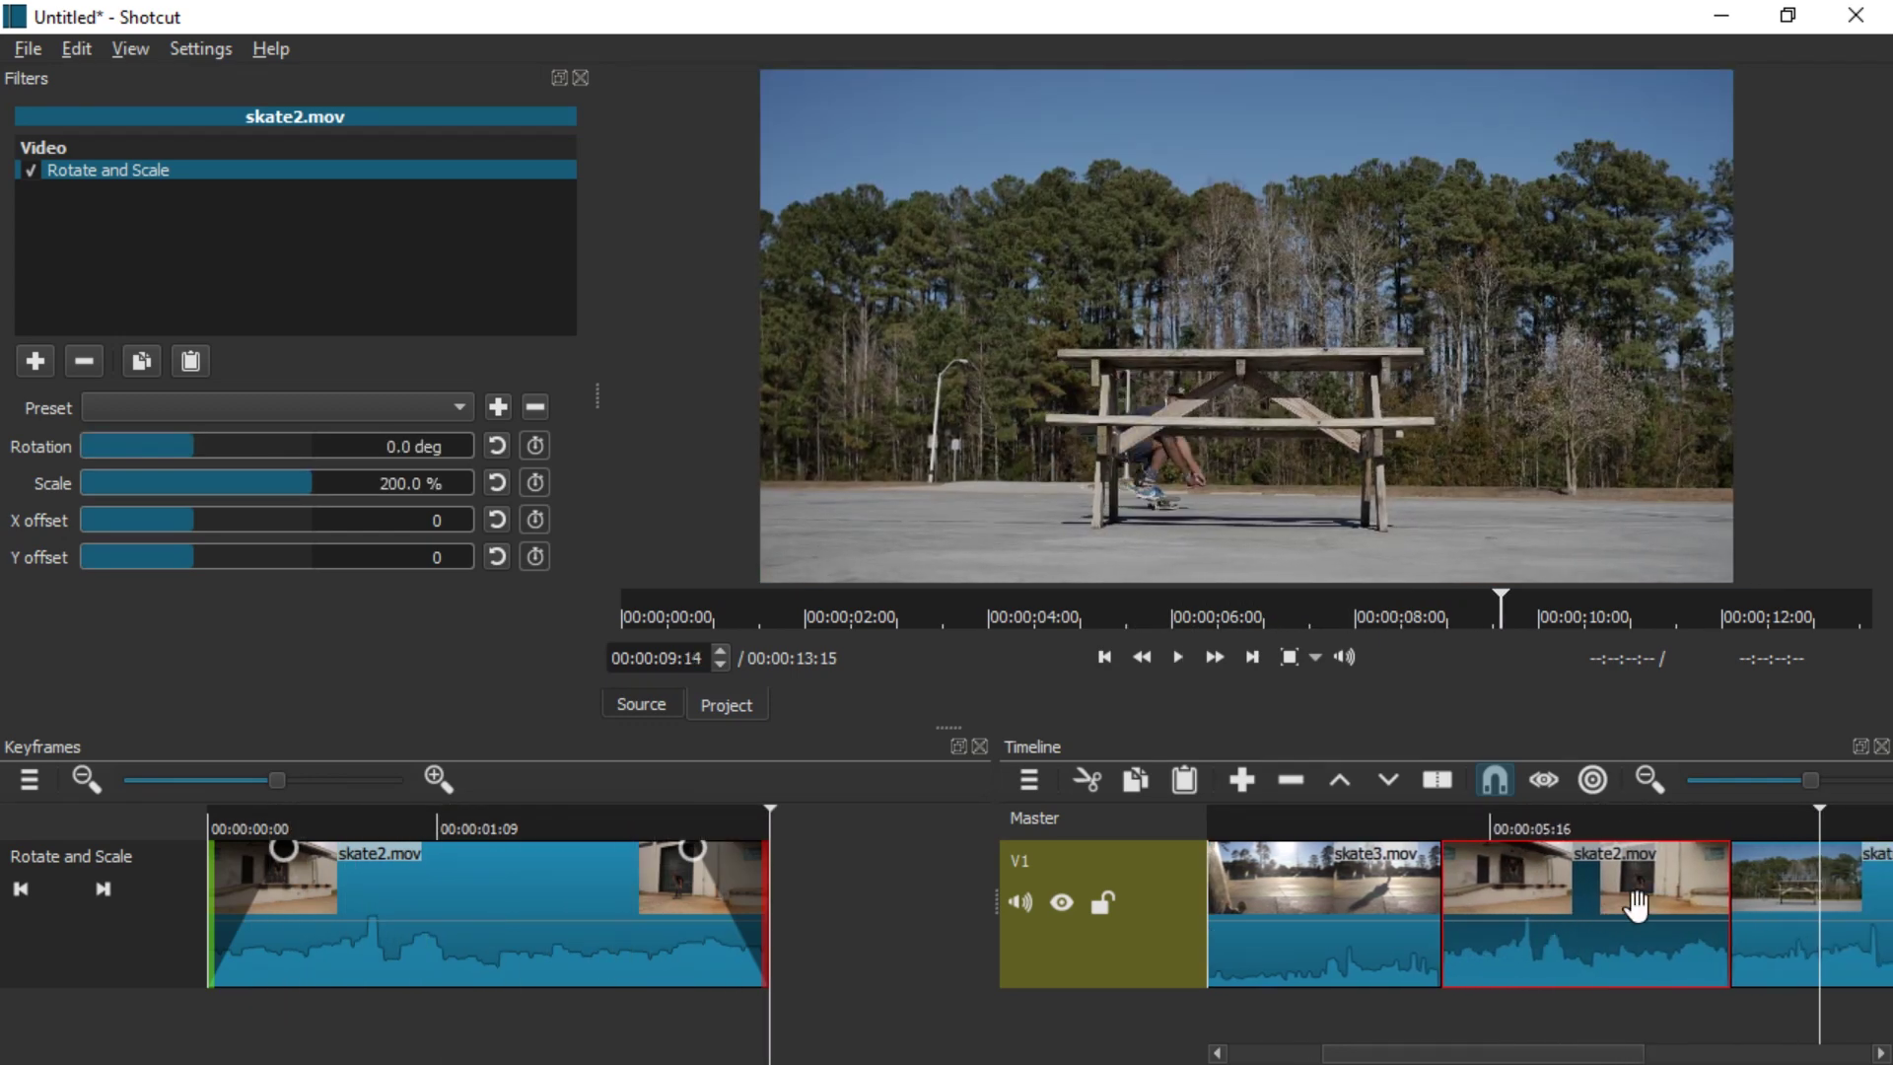
pyautogui.click(1765, 897)
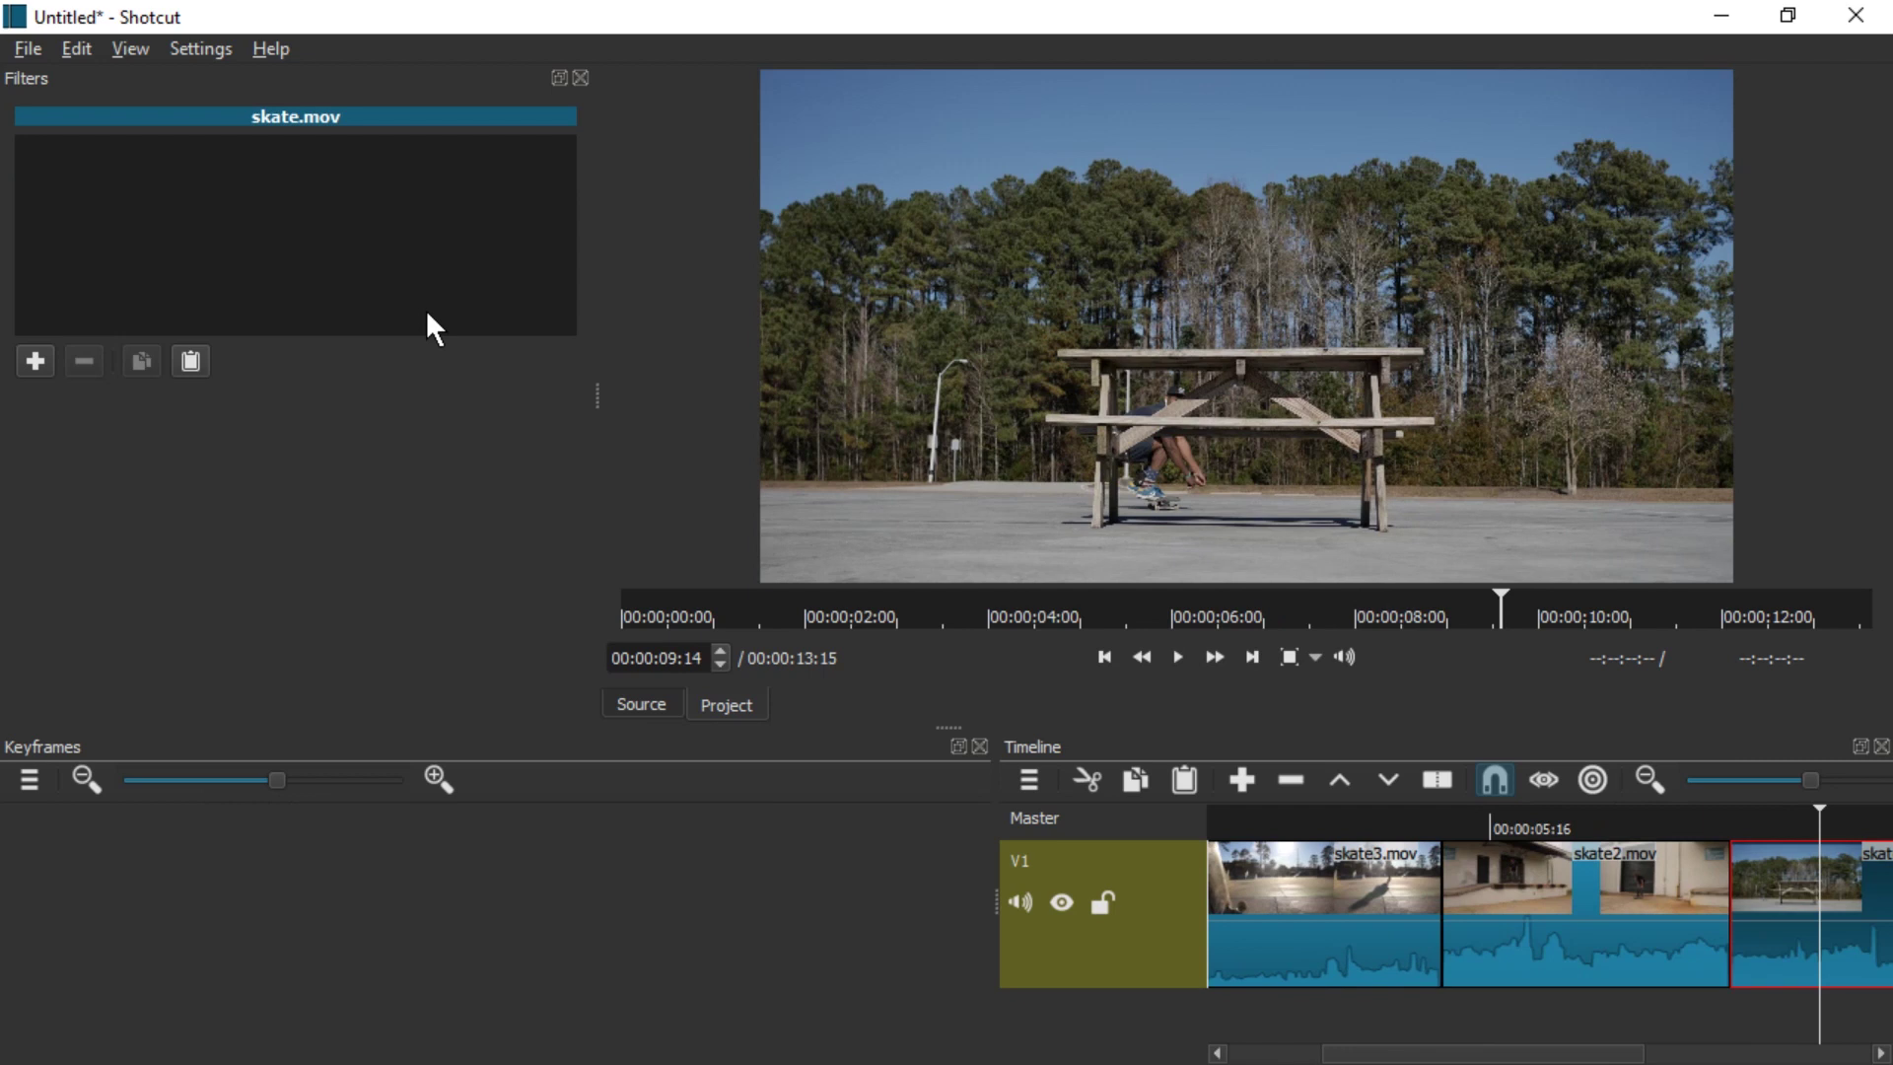
# Give skate.mov a Rotate and Scale filter with a keyframed zoom ramp at its start and preview it.
pyautogui.click(40, 361)
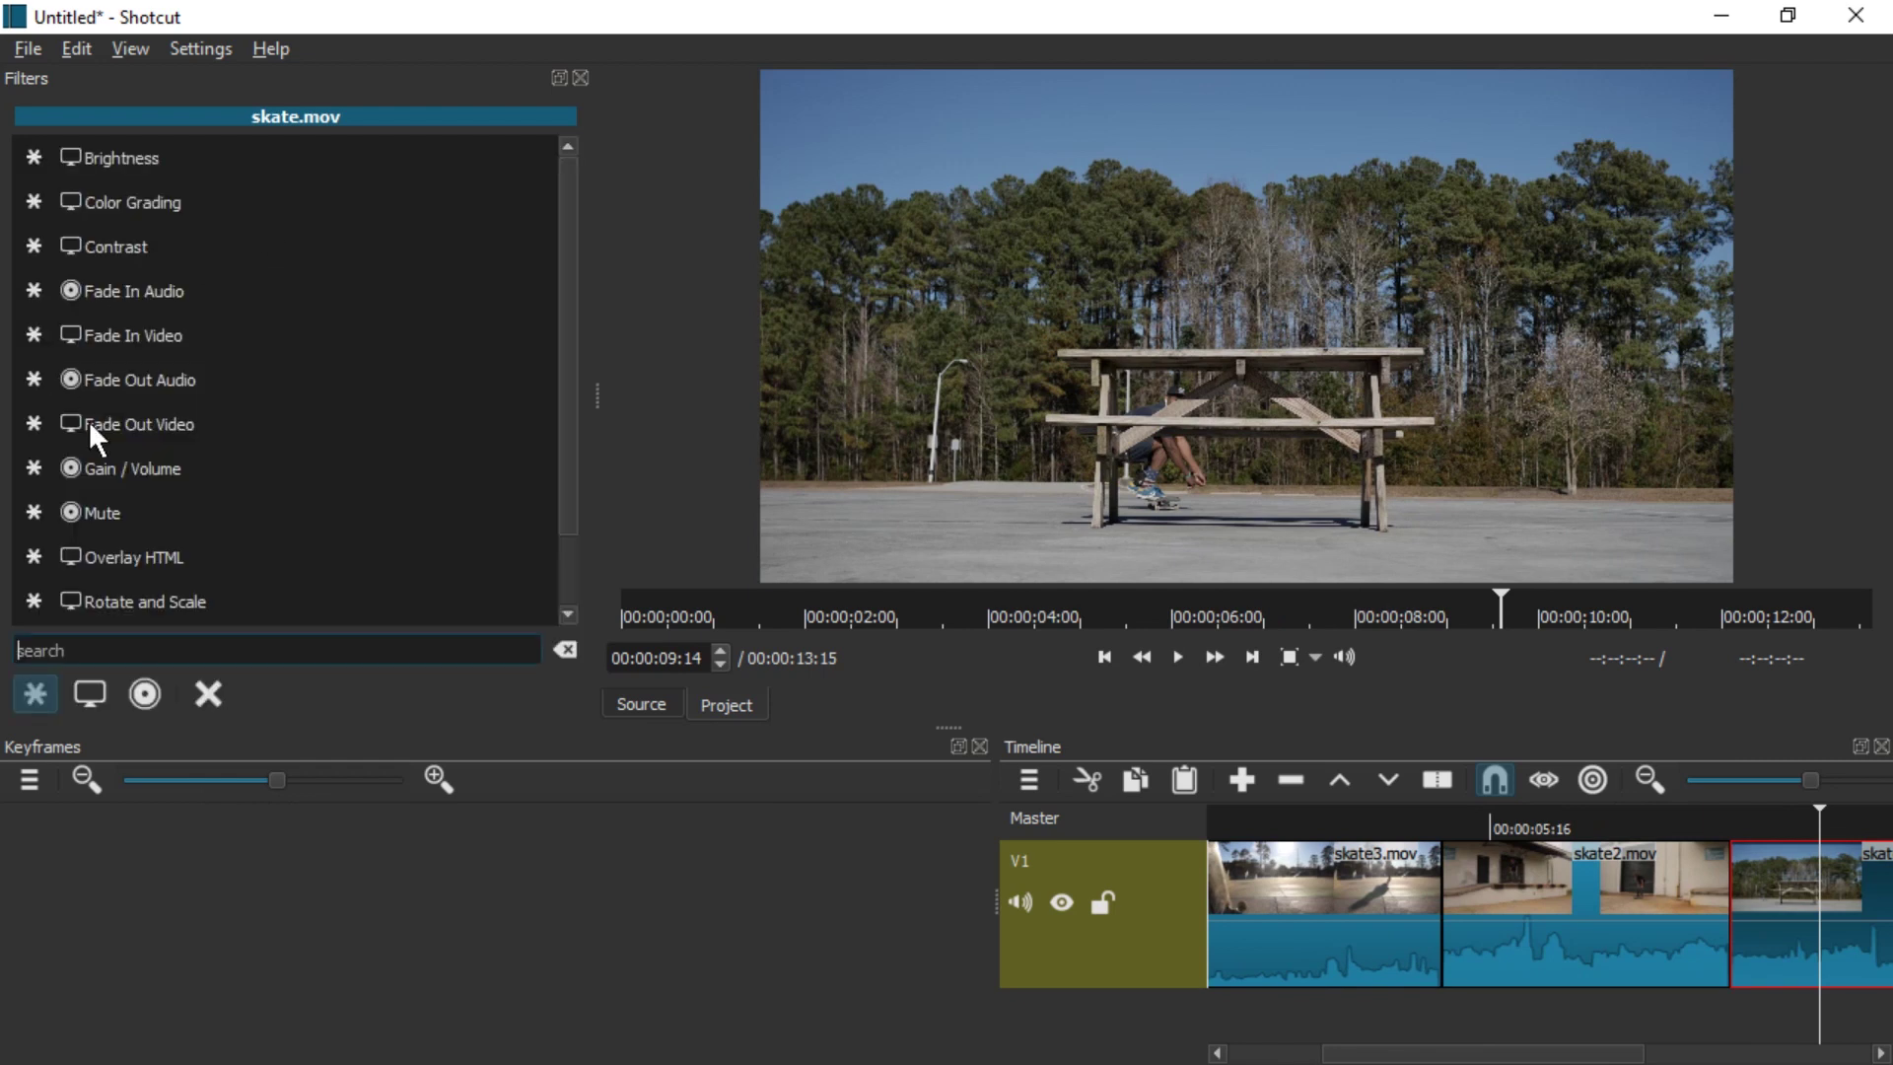
pyautogui.click(150, 604)
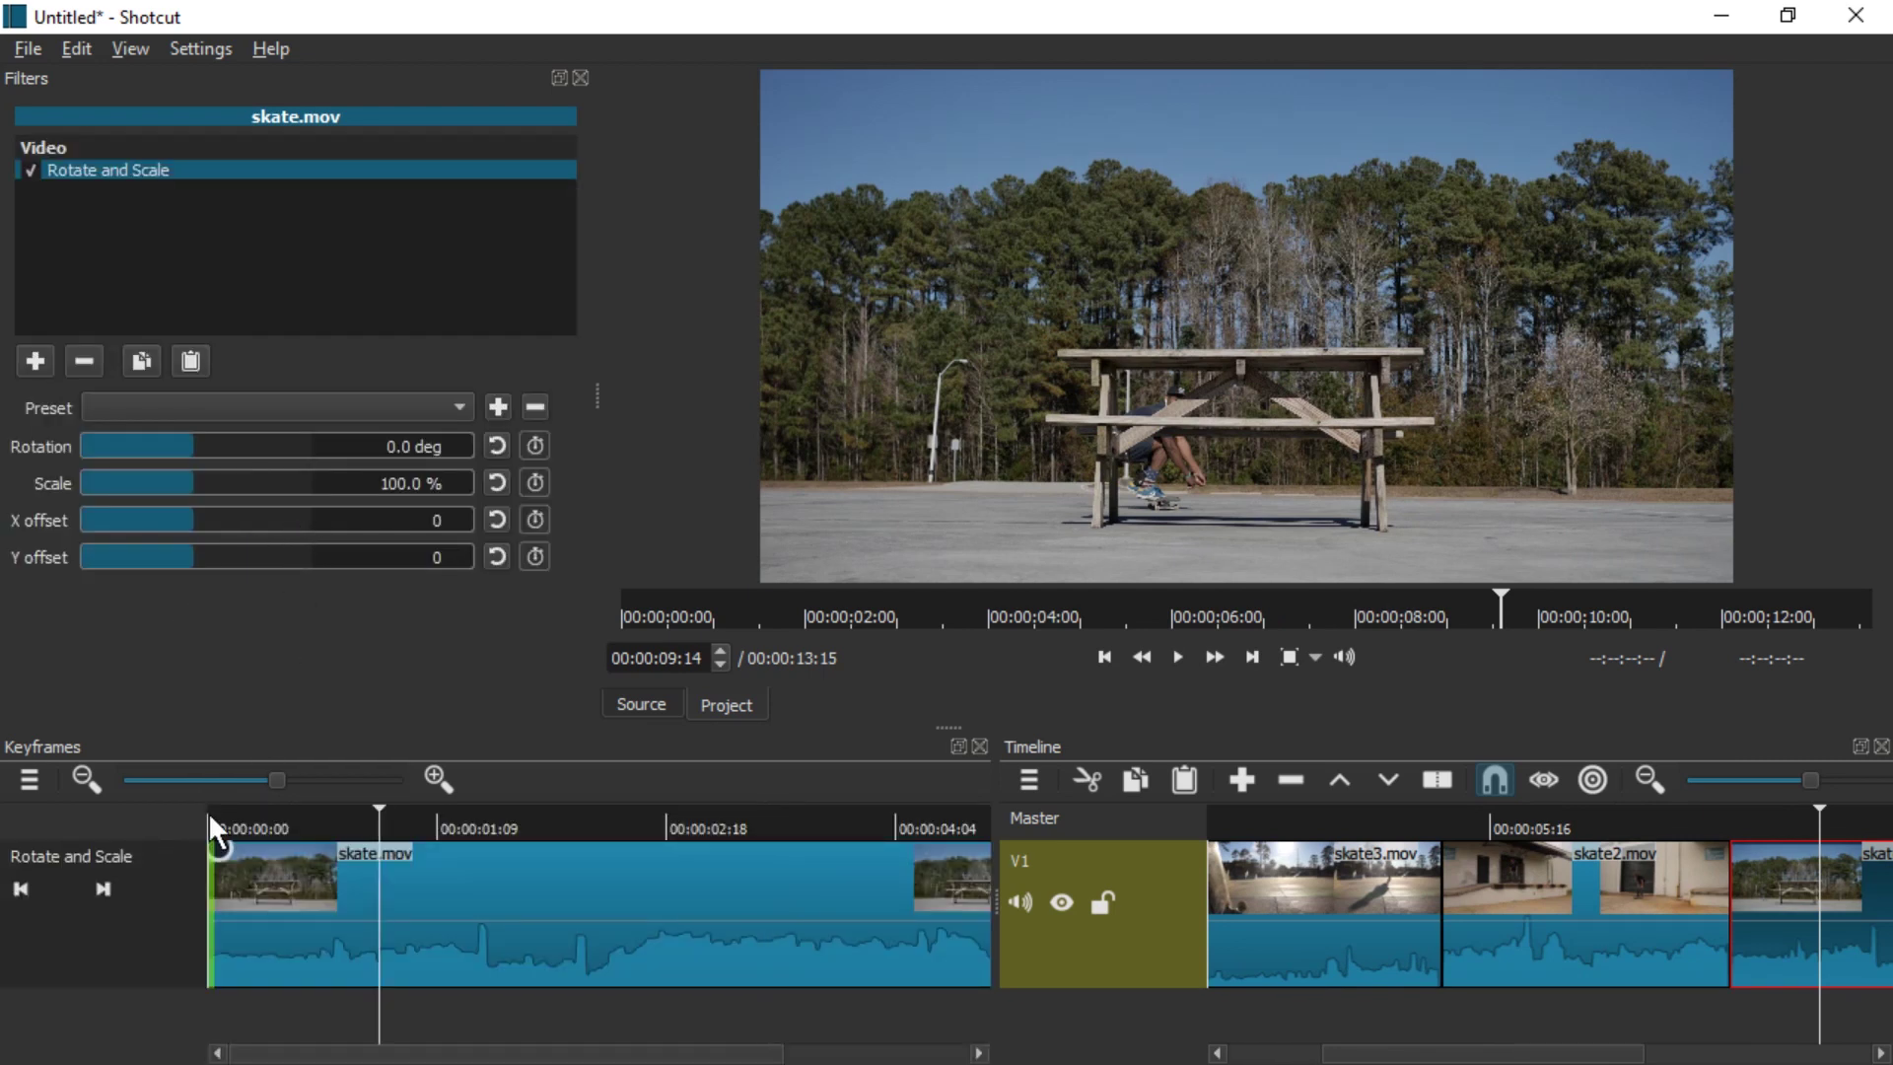
pyautogui.moveTo(225, 860); pyautogui.dragTo(174, 816)
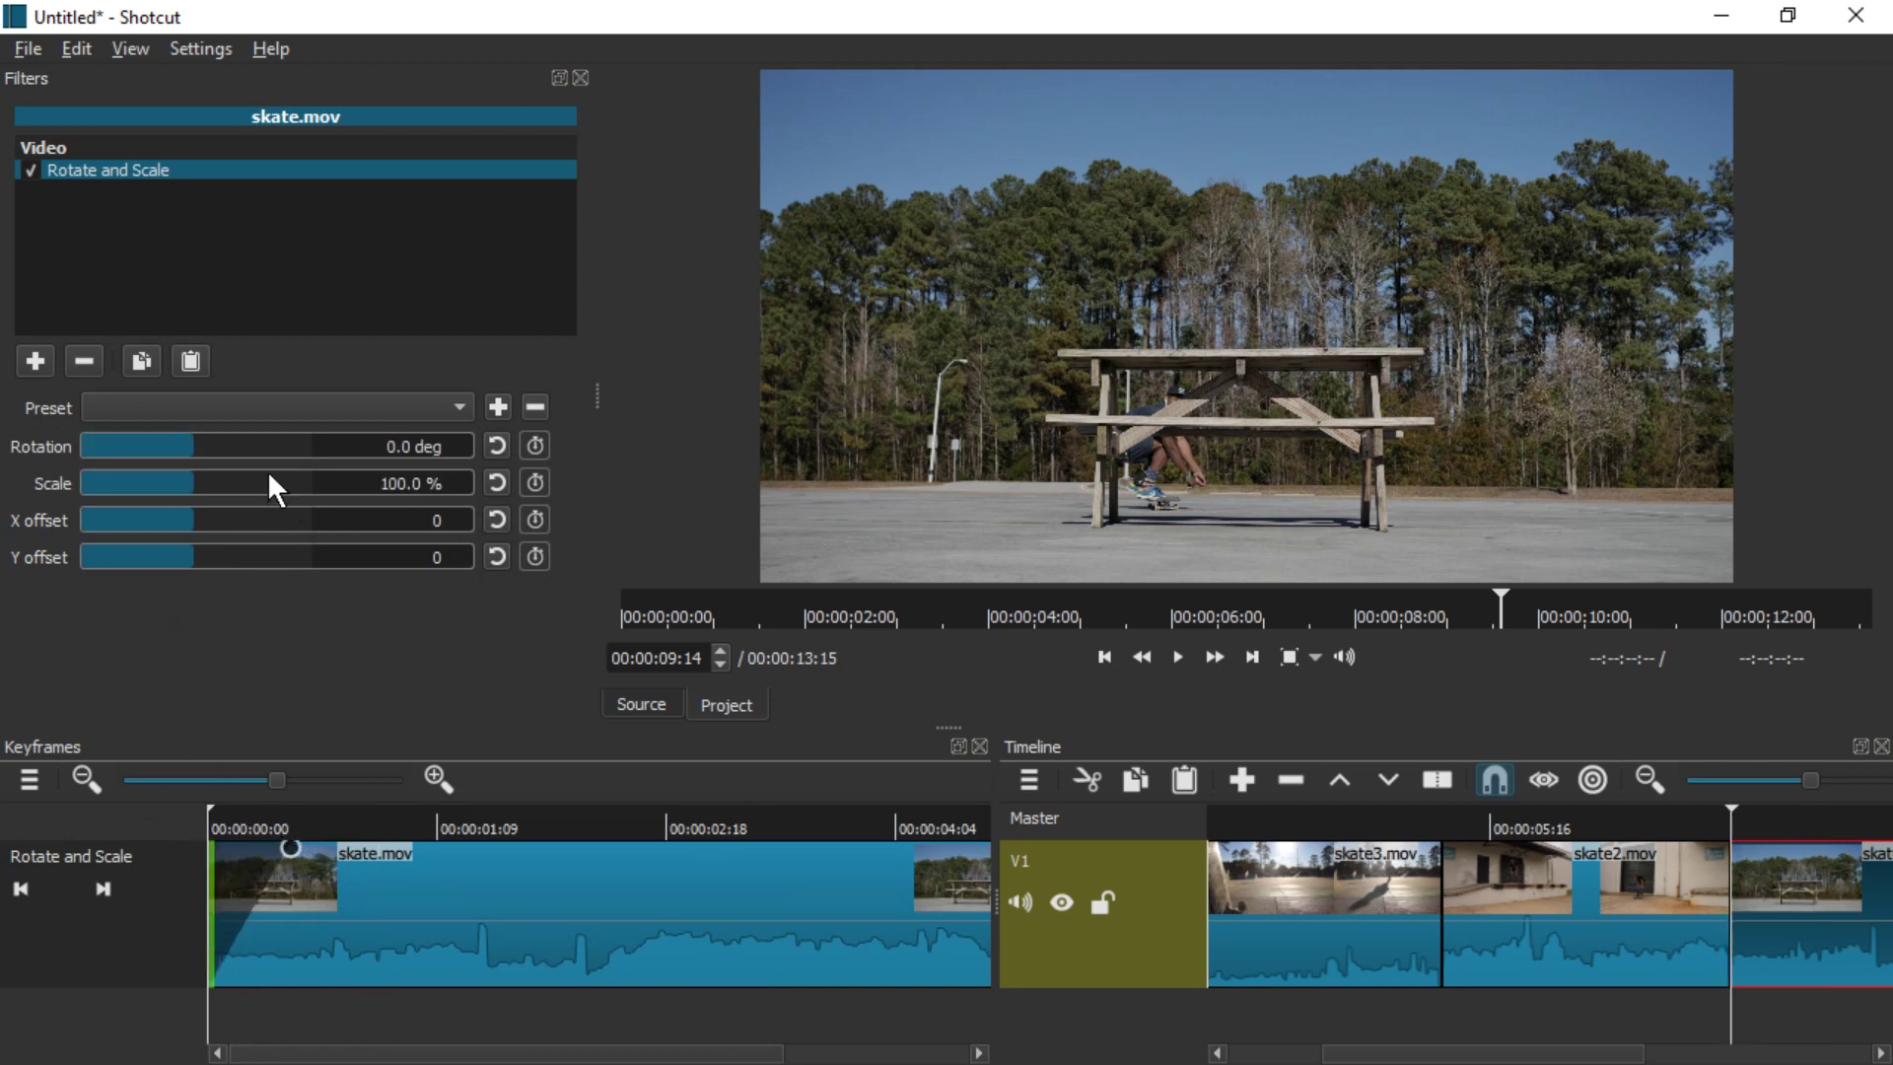
pyautogui.click(1672, 829)
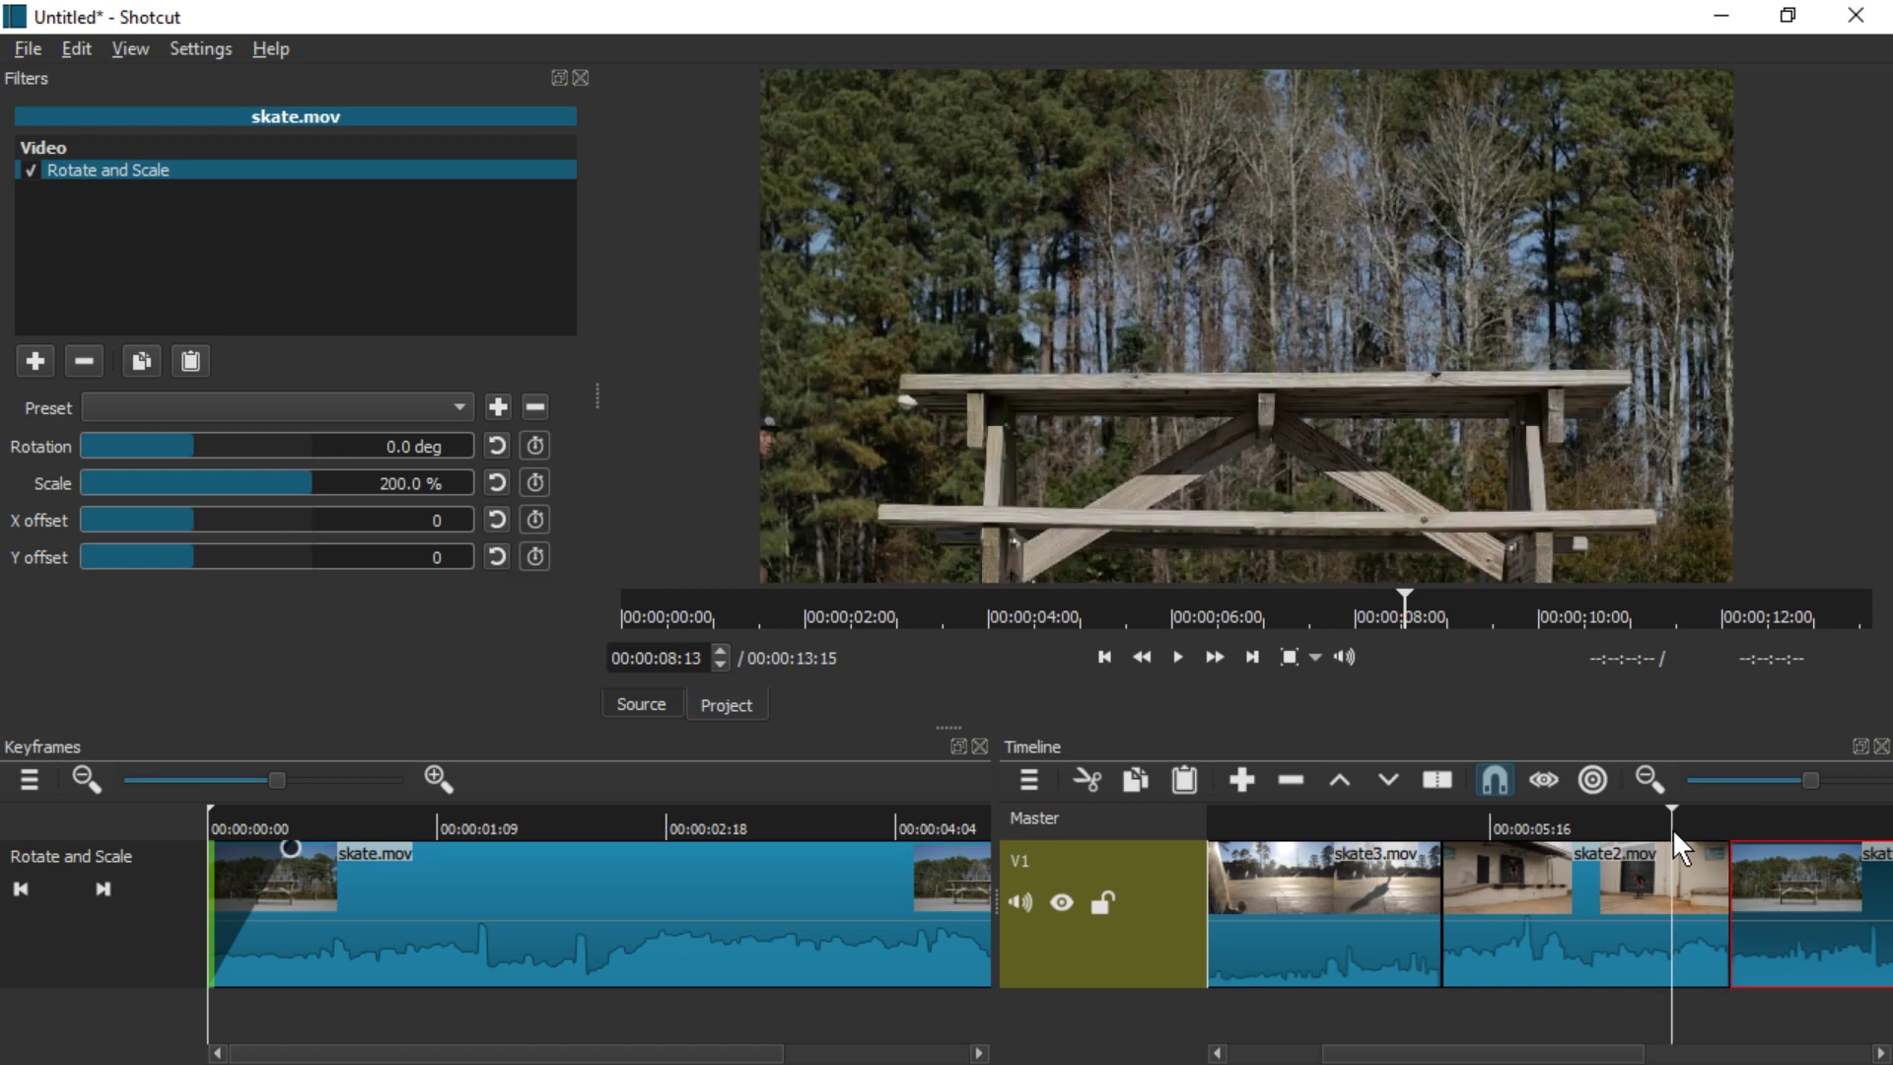
pyautogui.press('space')
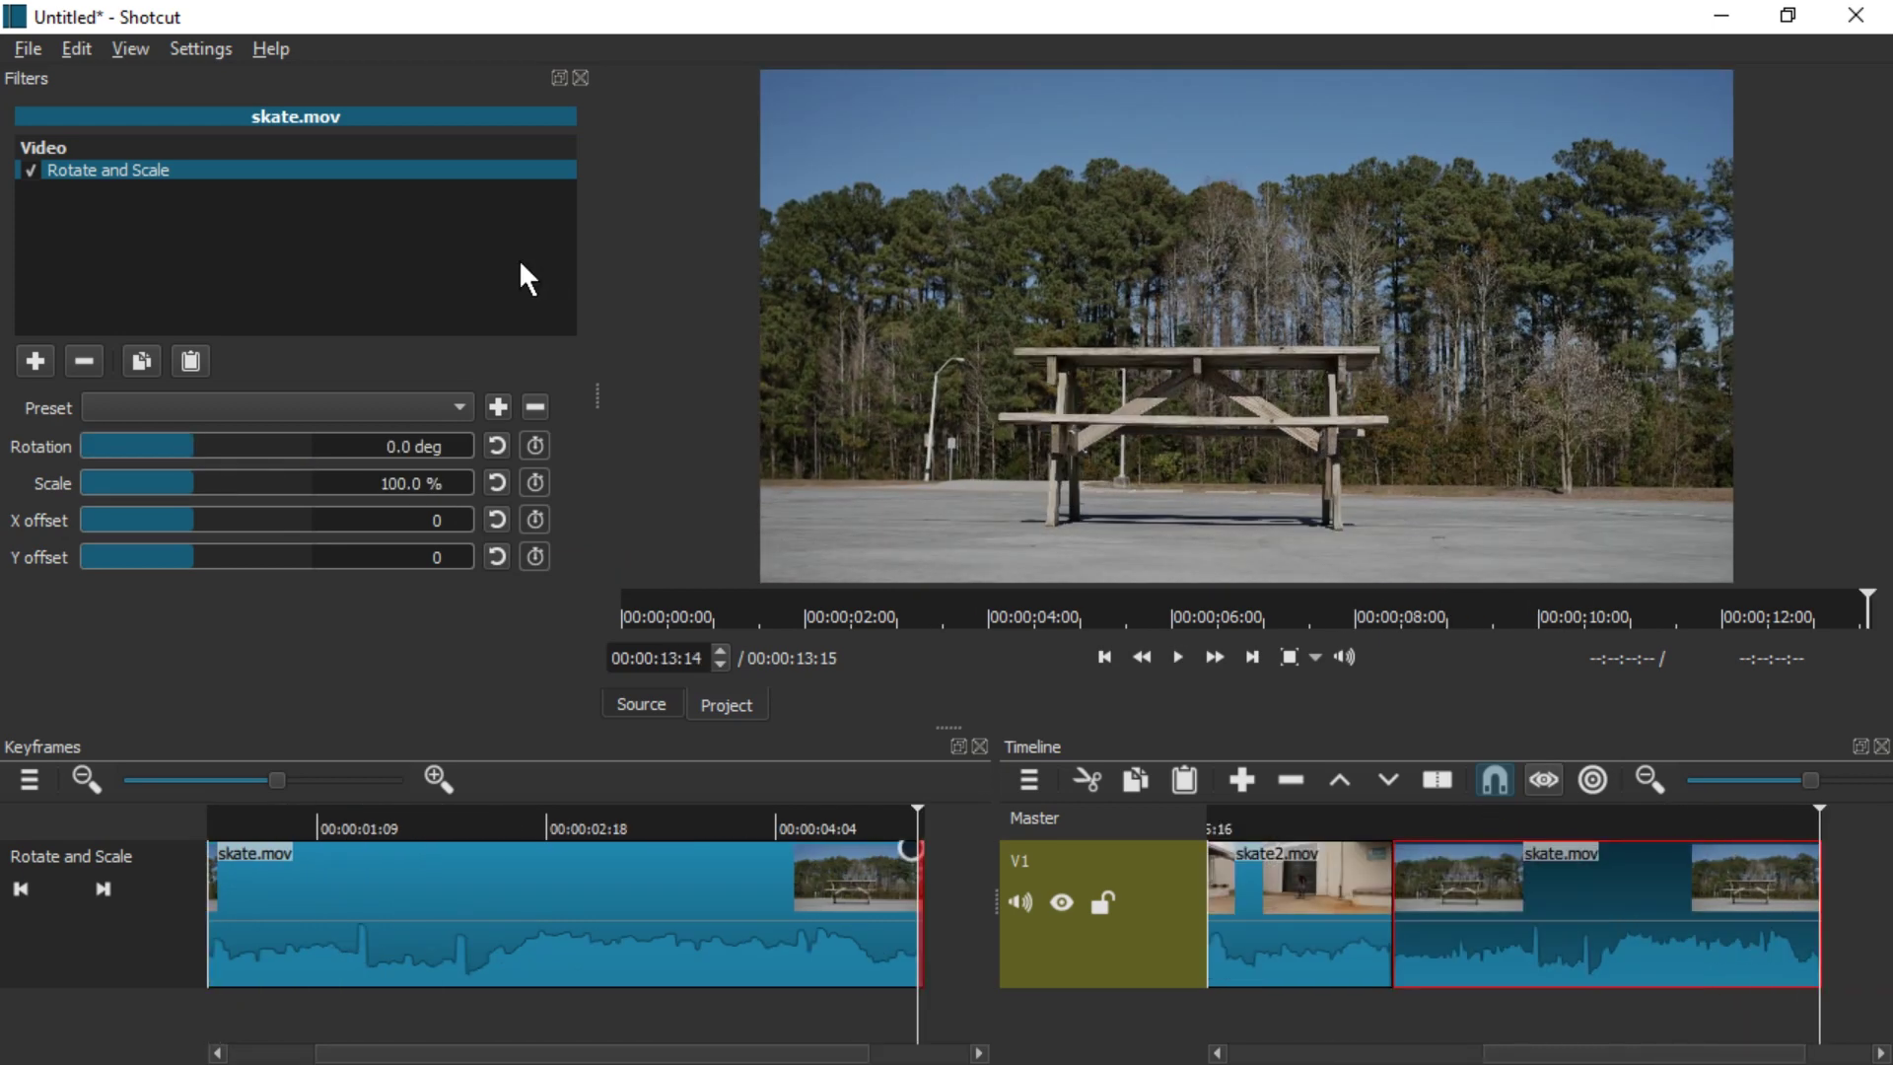
pyautogui.click(76, 48)
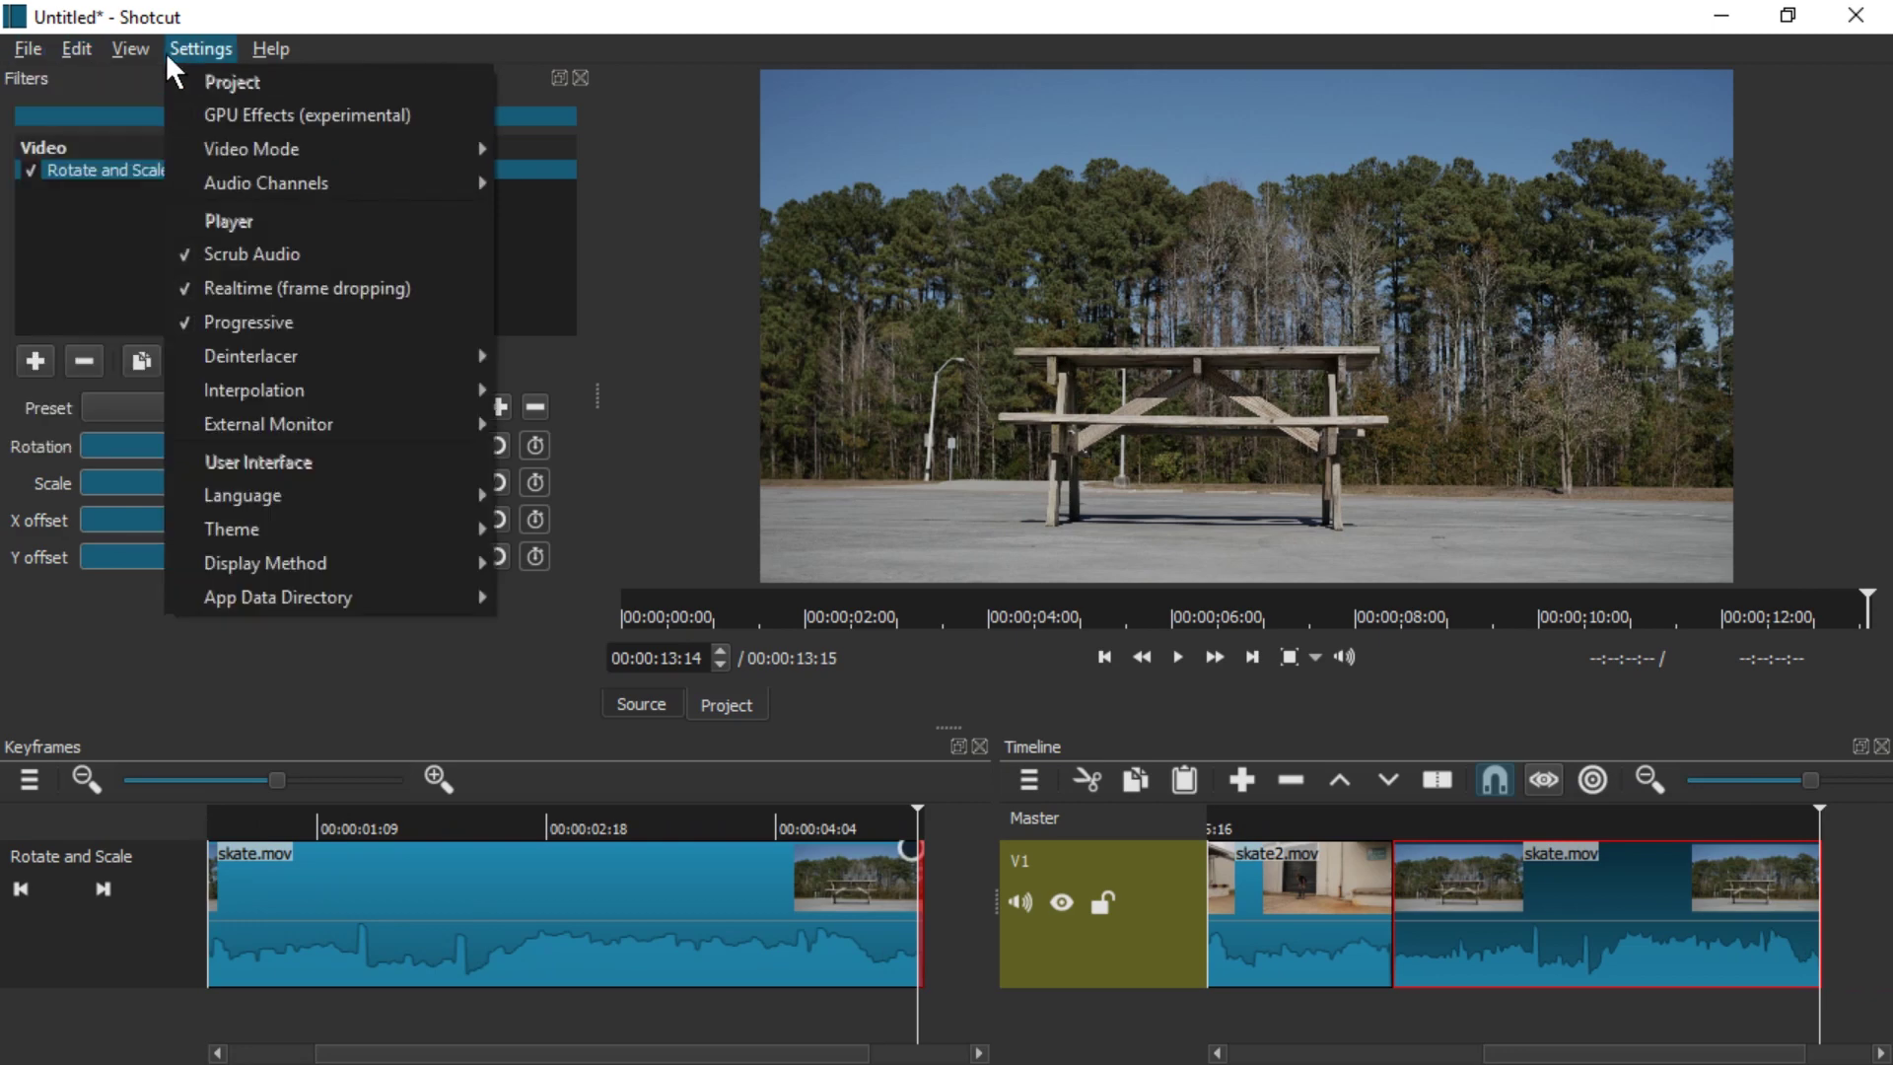
# Export the timeline in mp4 format as zoomzoom.mp4, accepting the free-space warning, and widen the Jobs panel.
pyautogui.moveTo(130, 49)
pyautogui.click(203, 458)
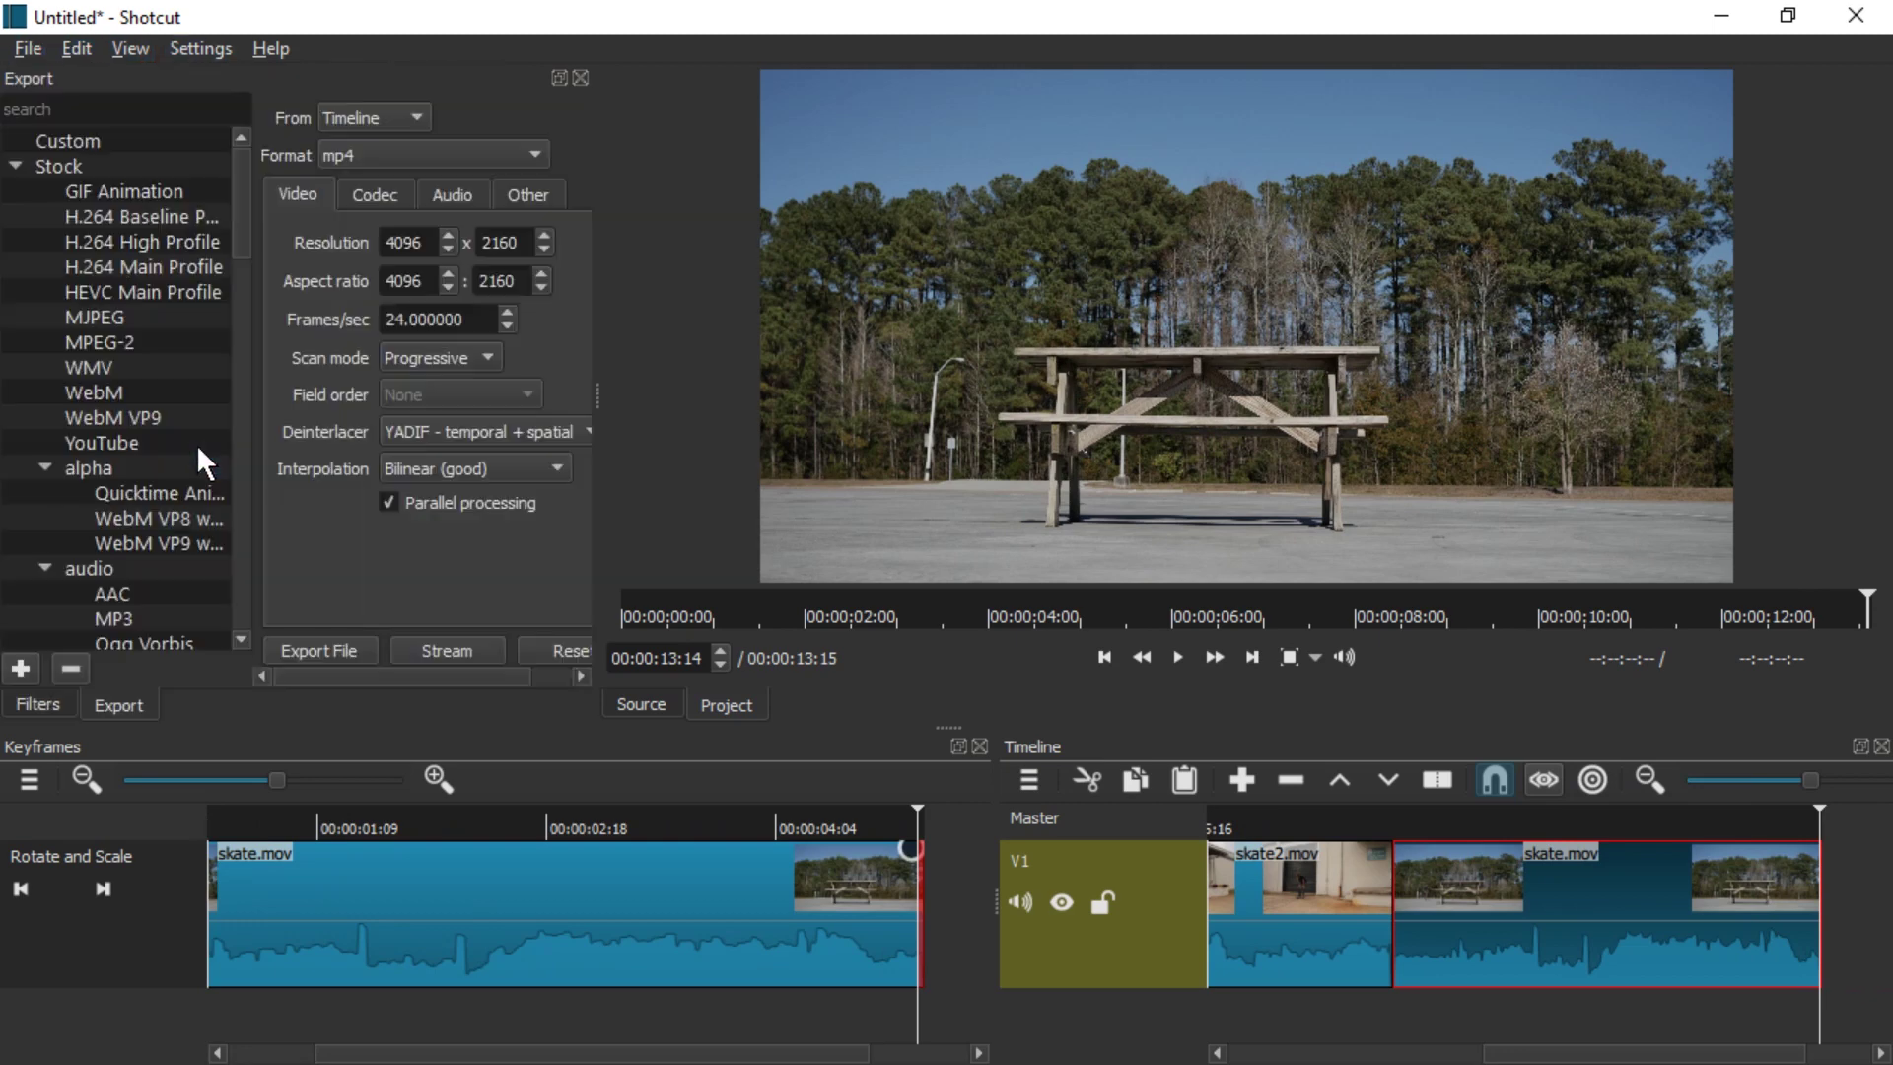
pyautogui.click(331, 654)
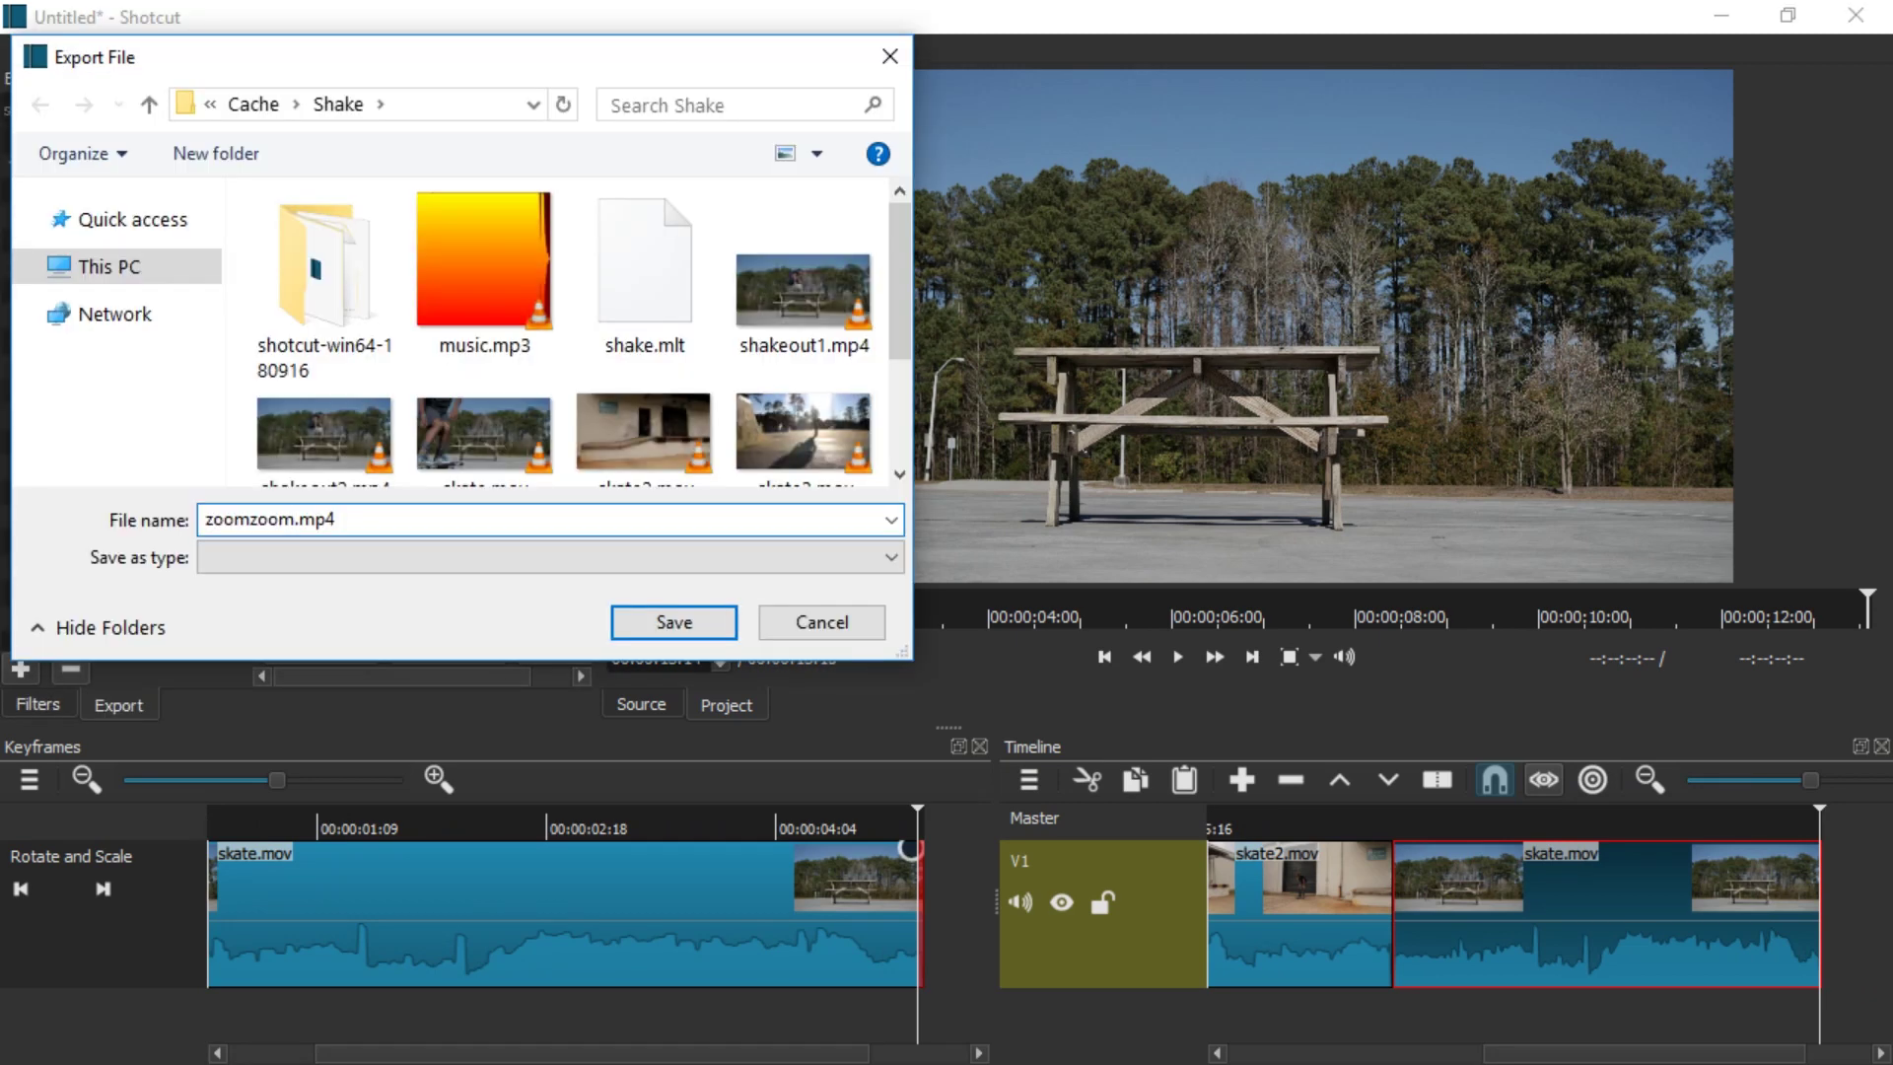
pyautogui.press('Return')
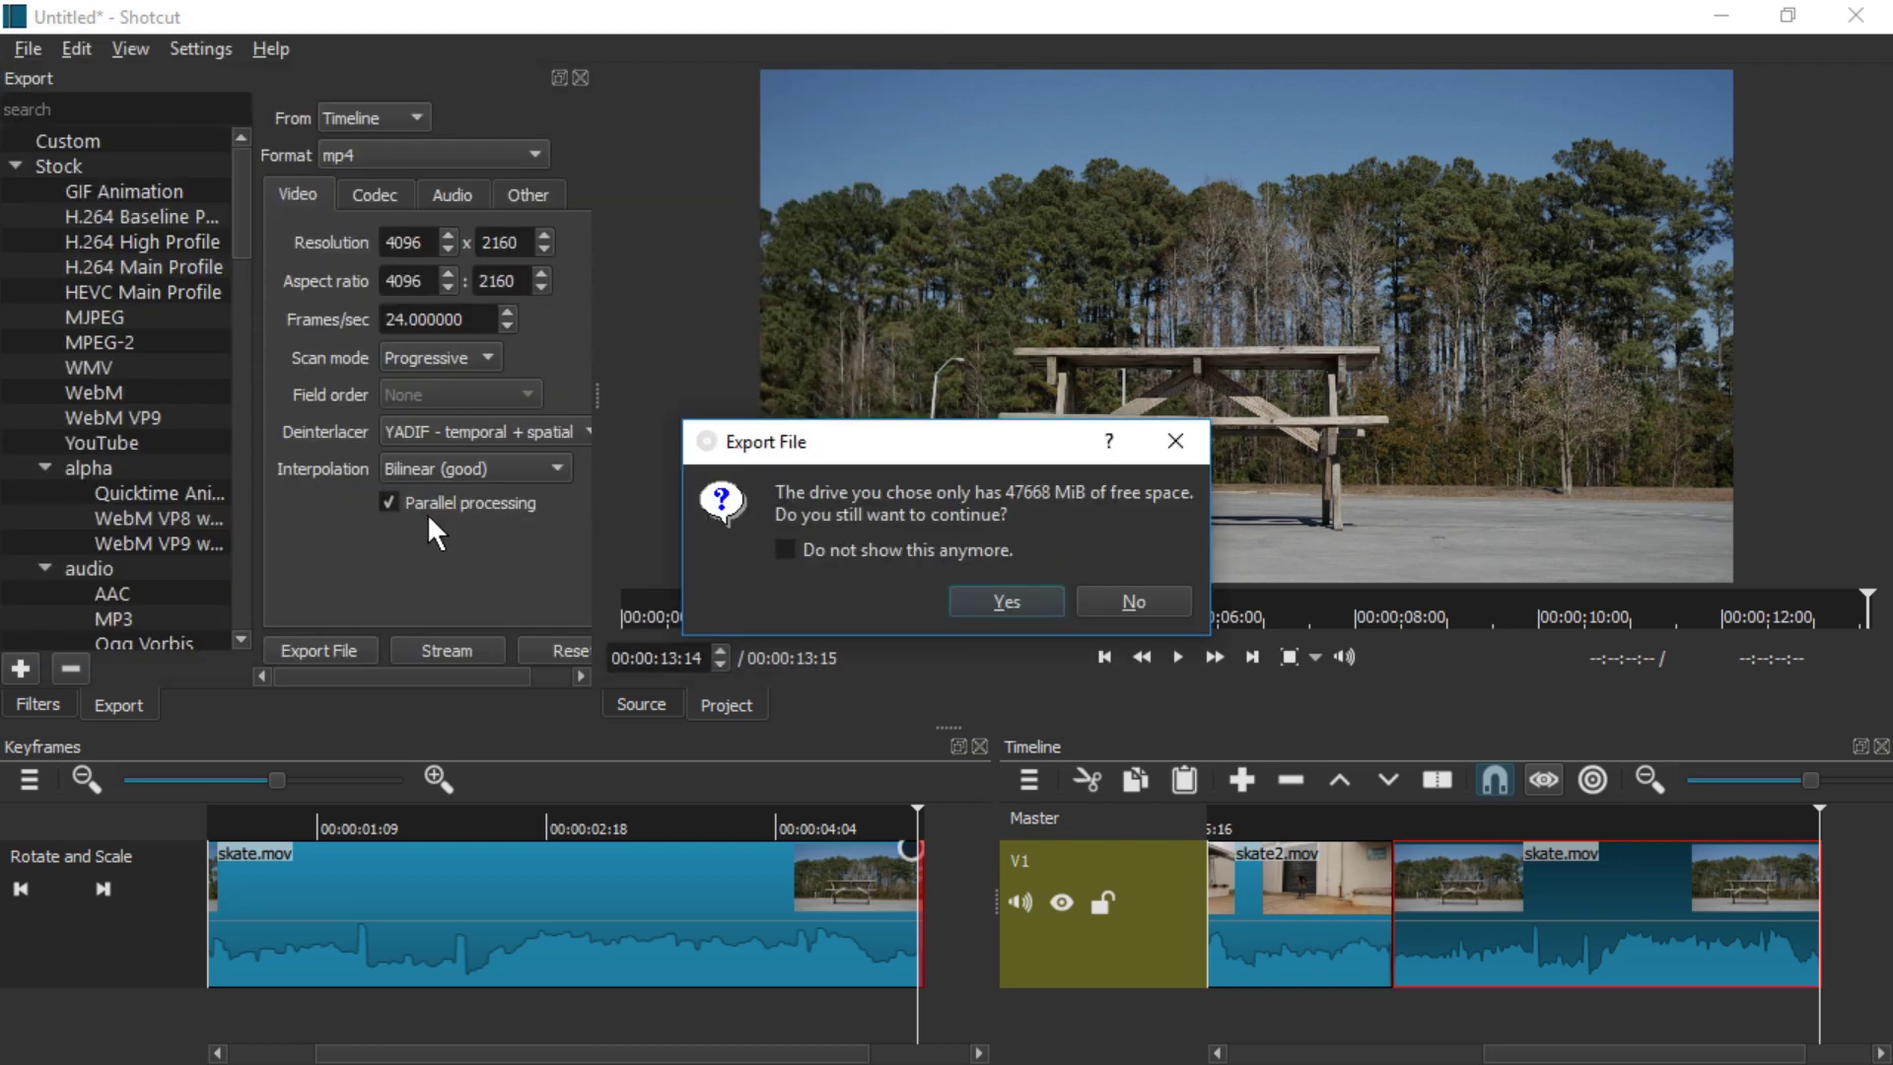
pyautogui.click(1016, 596)
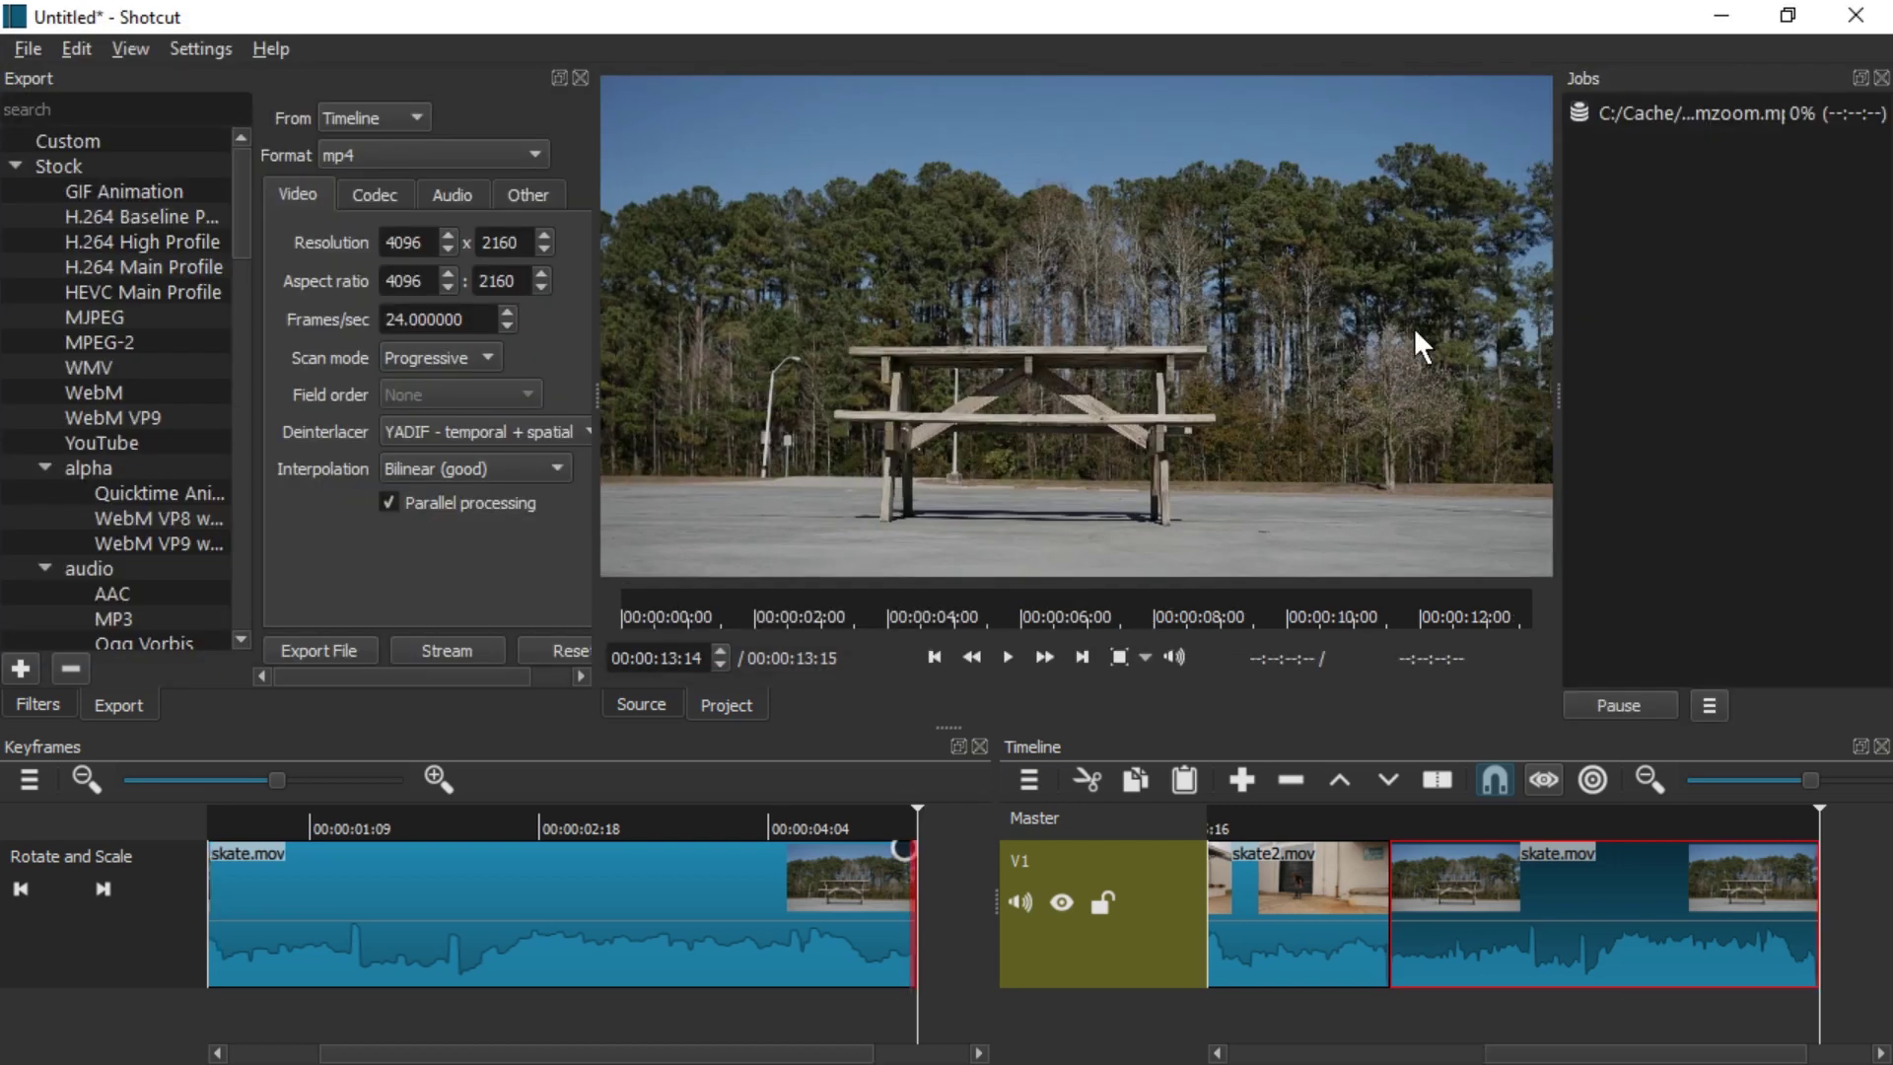
pyautogui.moveTo(1554, 161); pyautogui.dragTo(1473, 187)
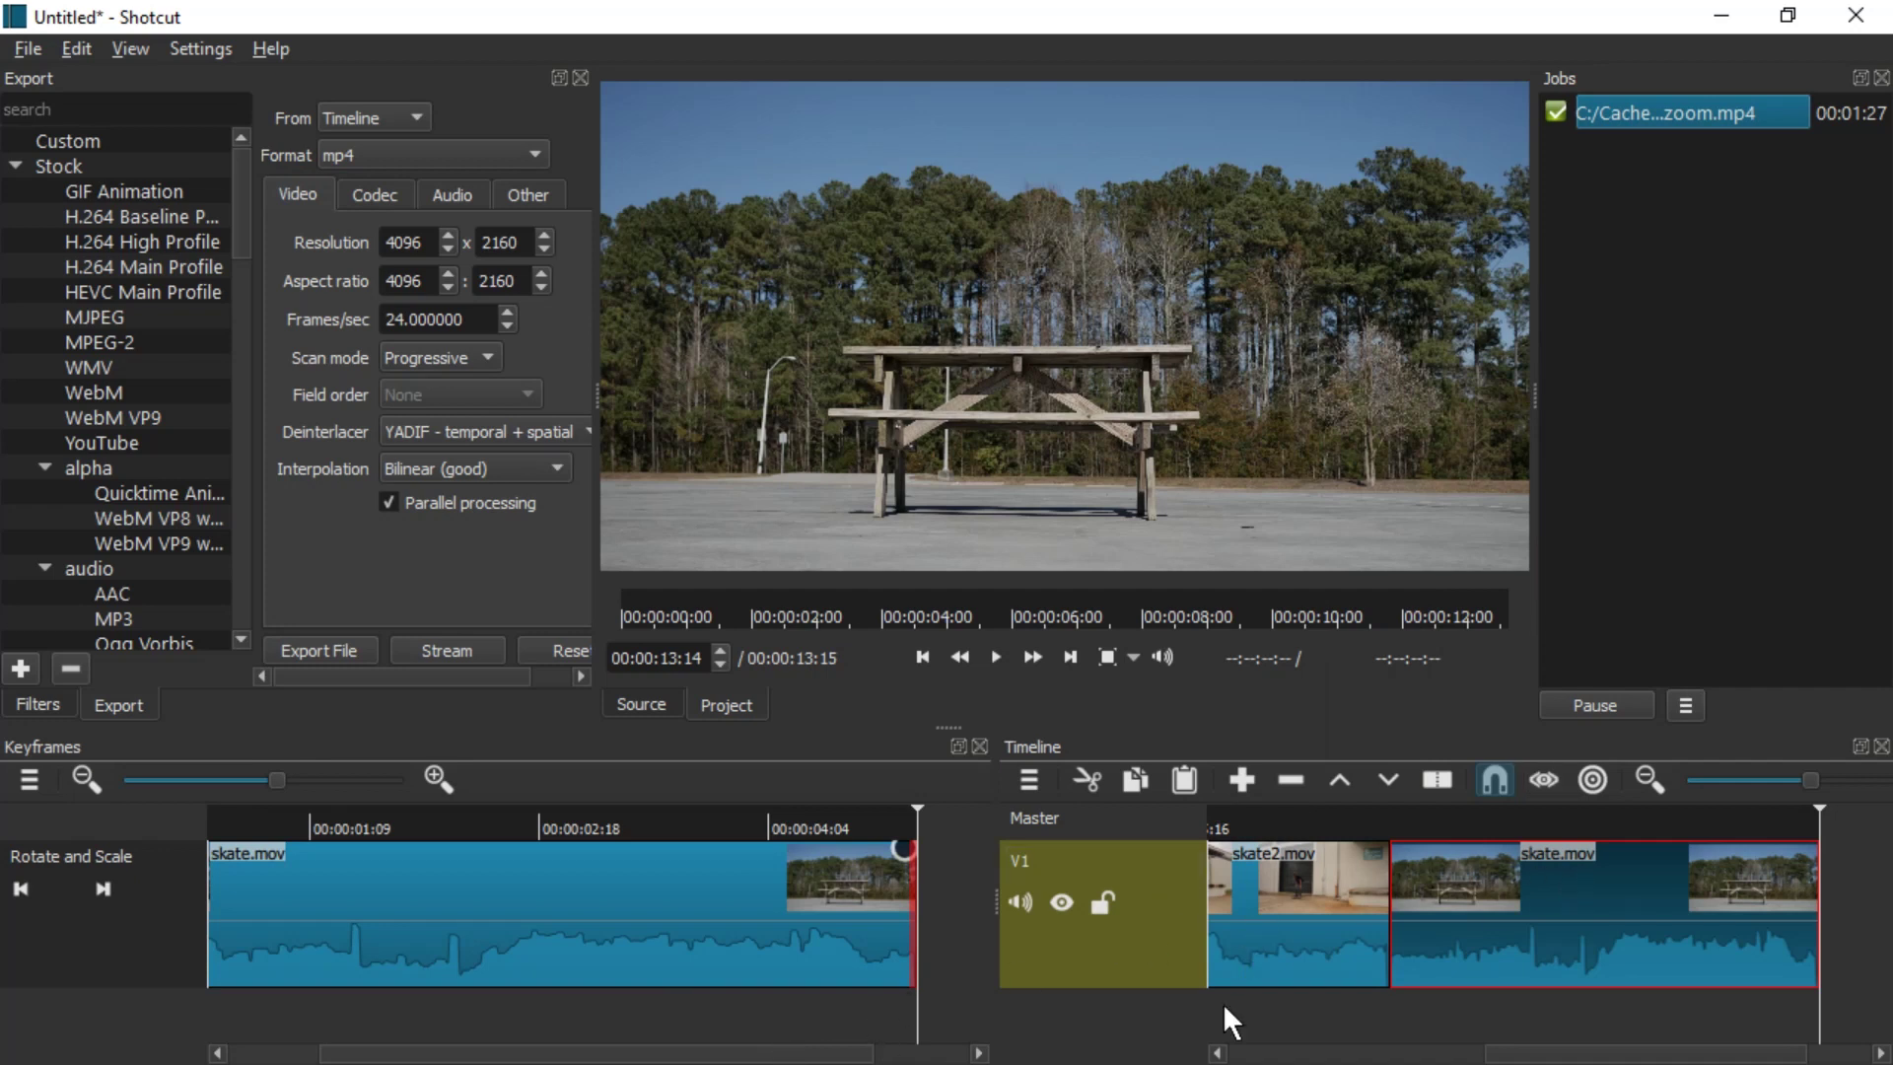
# Shorten the keyframe zoom ramps on skate4.mov, skate2.mov and skate.mov.
pyautogui.click(1272, 1053)
pyautogui.click(1272, 936)
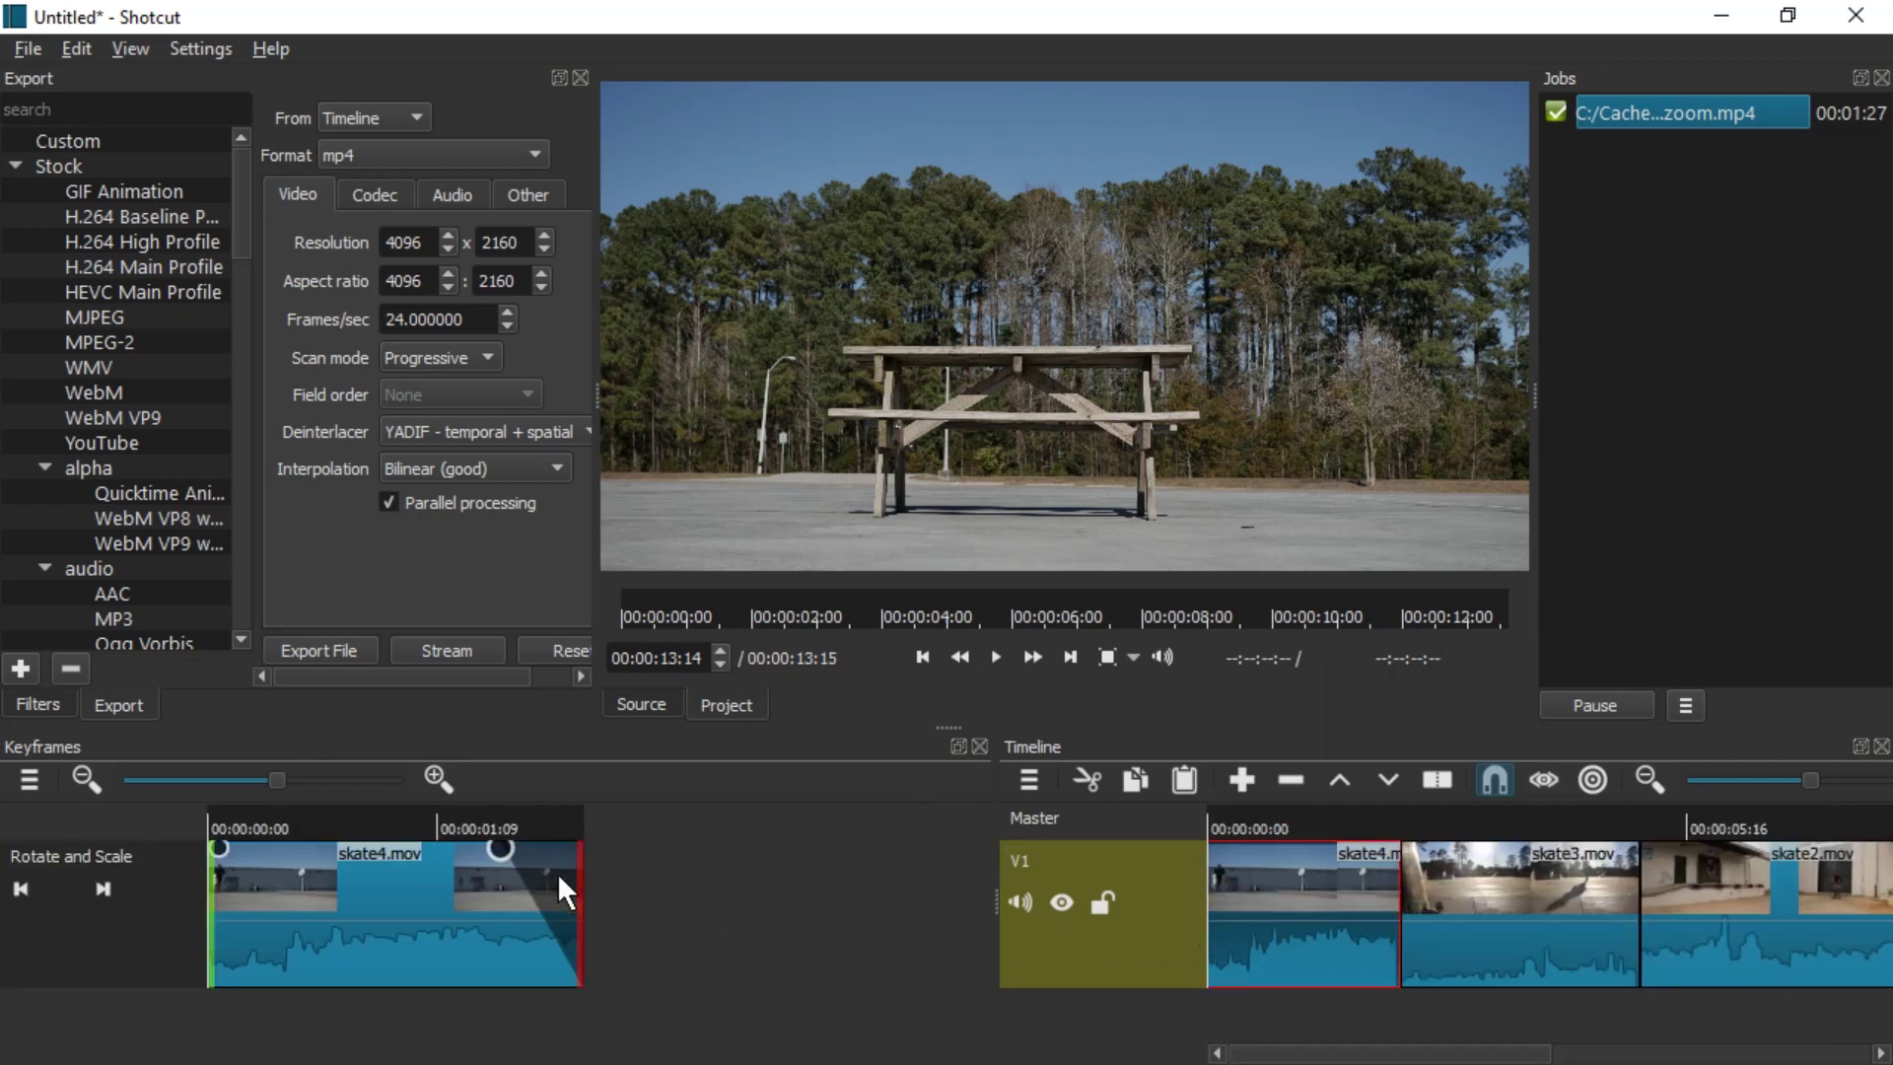
pyautogui.moveTo(497, 842); pyautogui.dragTo(550, 854)
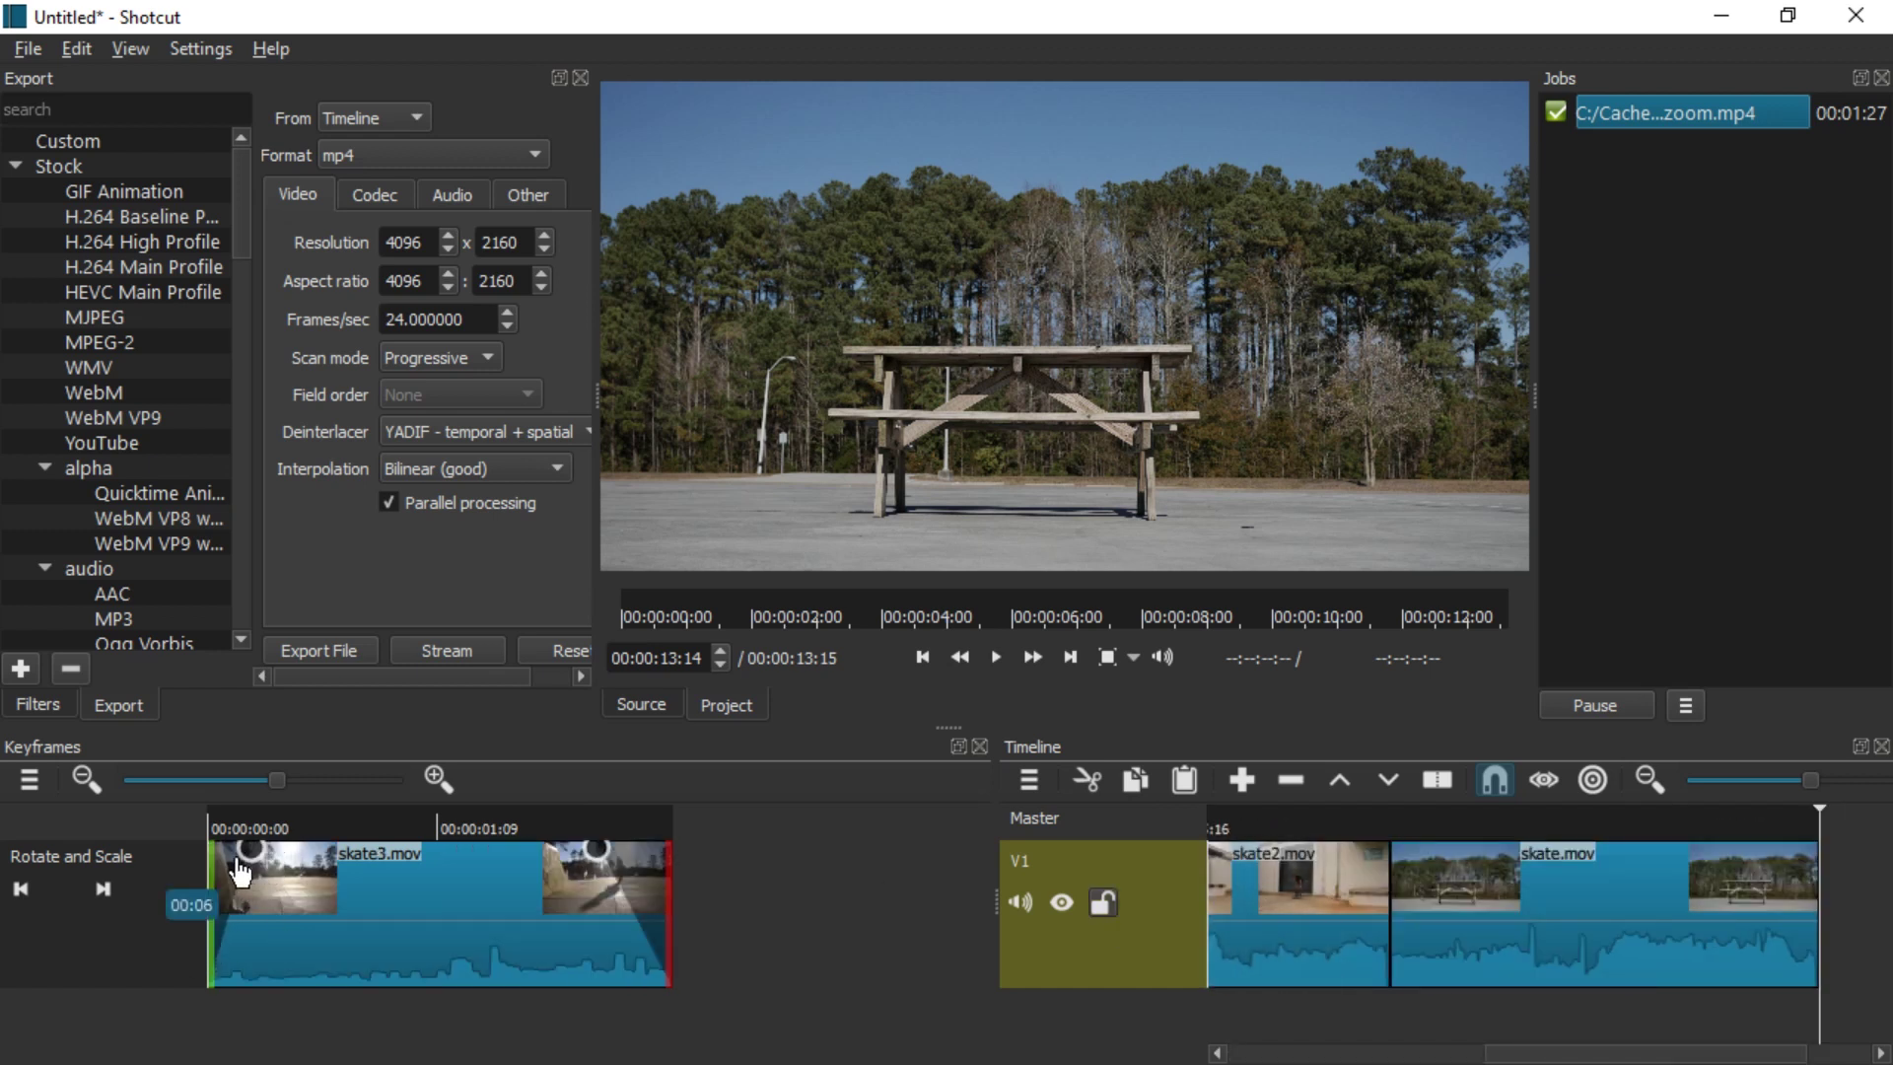
pyautogui.click(1267, 887)
pyautogui.moveTo(294, 864); pyautogui.dragTo(233, 868)
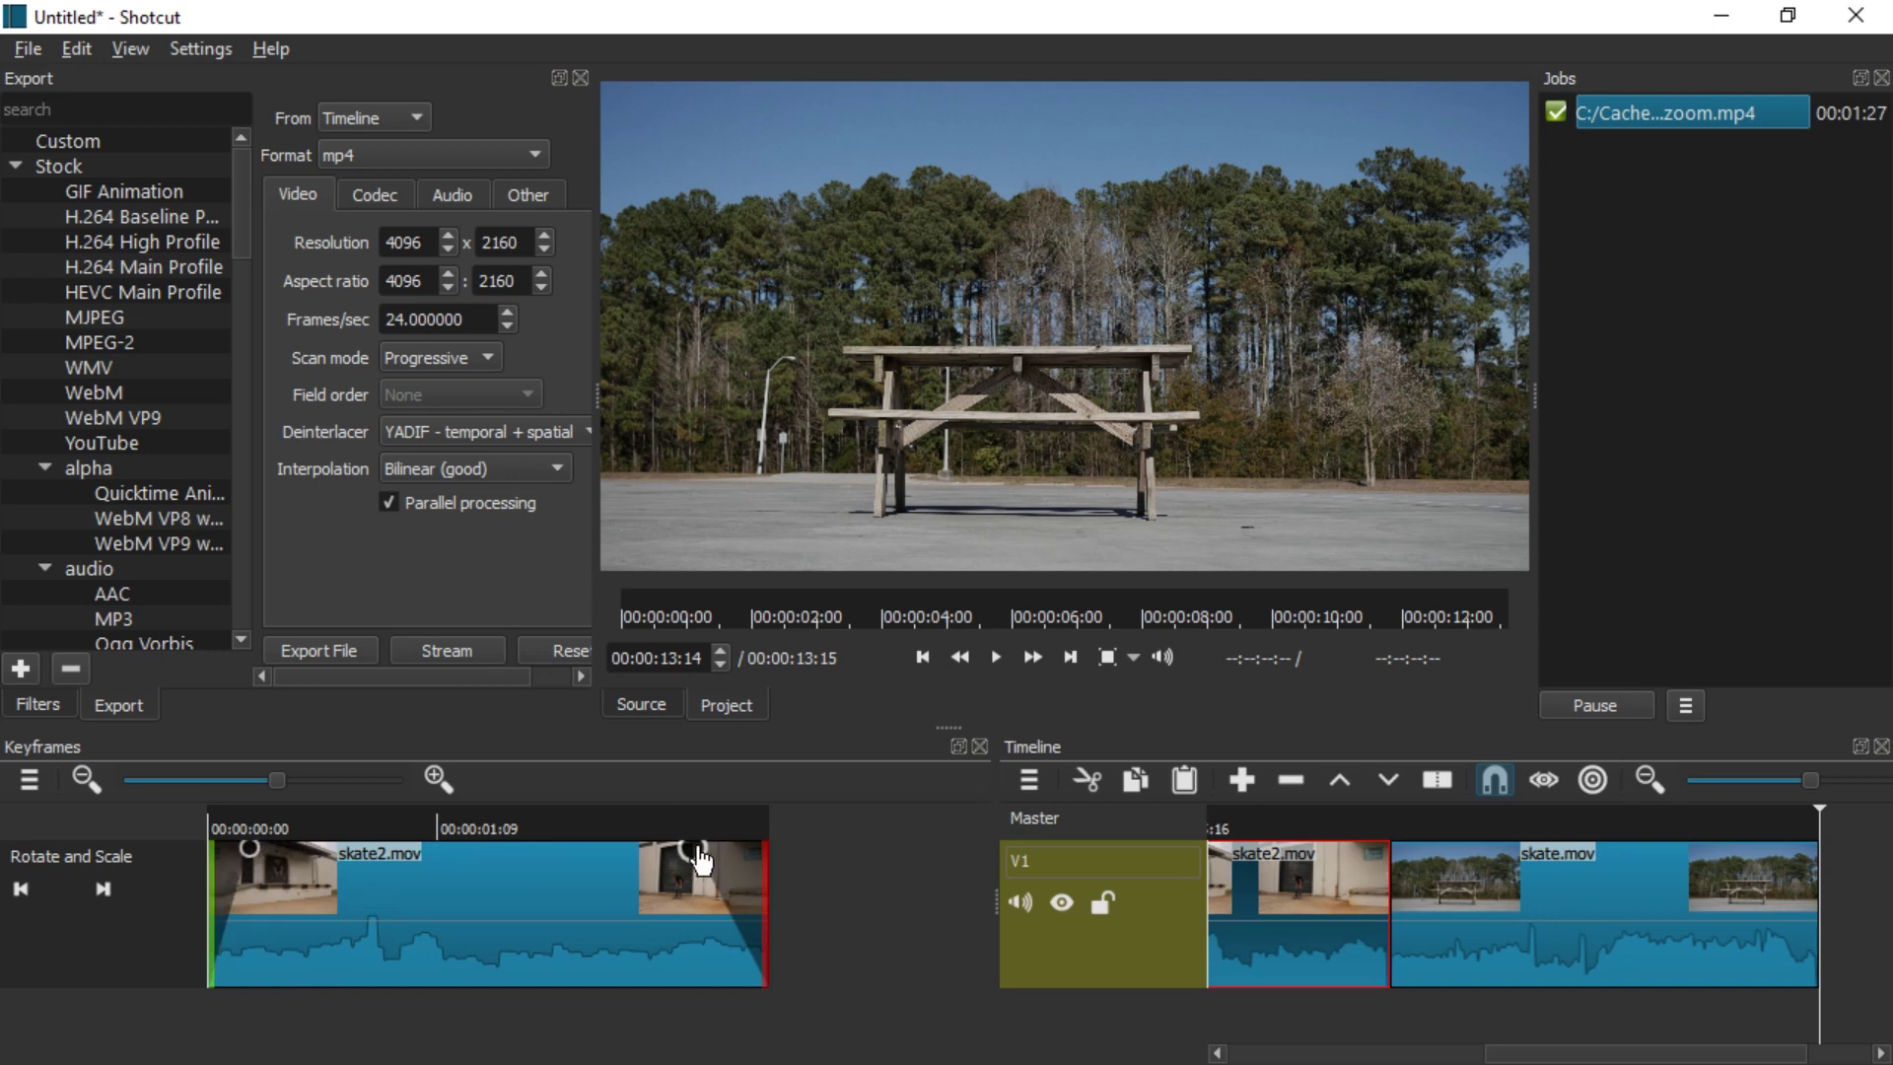
pyautogui.click(1572, 894)
pyautogui.moveTo(292, 857); pyautogui.dragTo(236, 867)
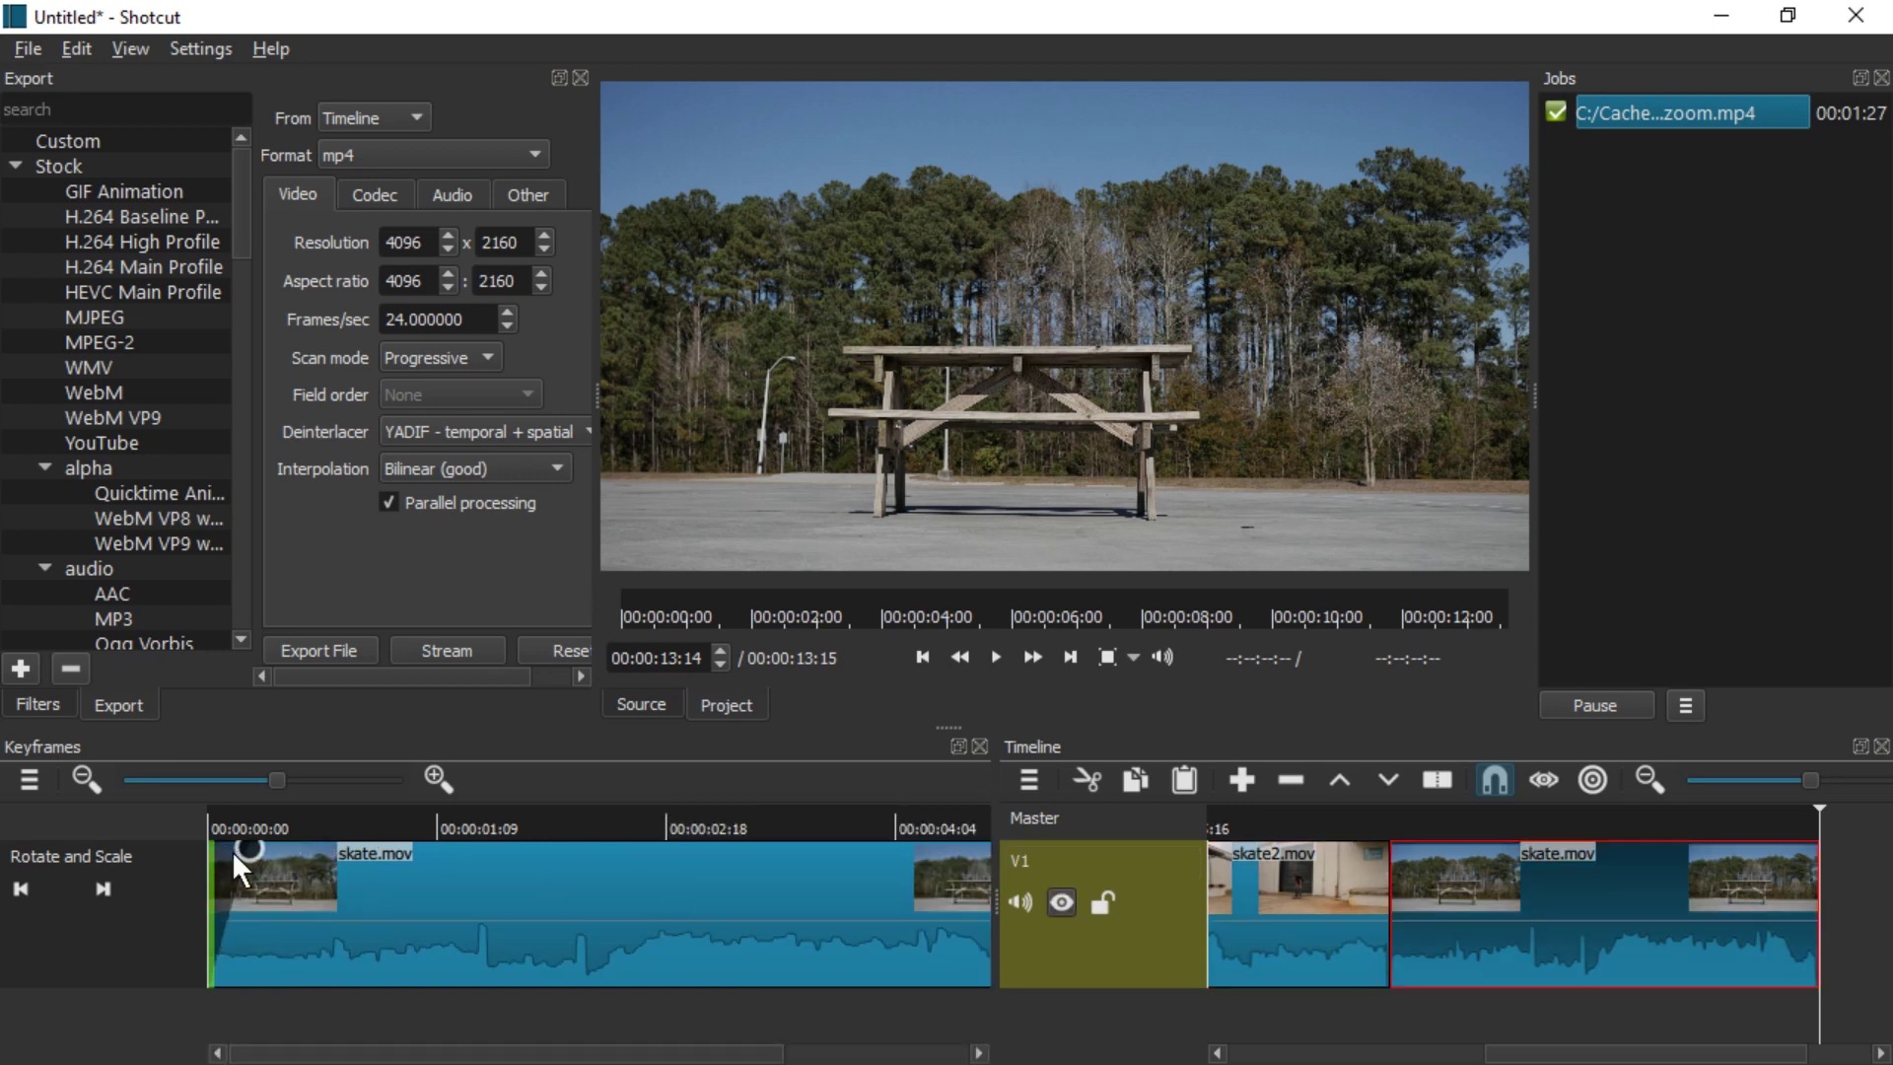
# Export the timeline again as a new file named zoomzoom2.
pyautogui.click(286, 648)
pyautogui.write('zoomzoom2')
pyautogui.press('Return')
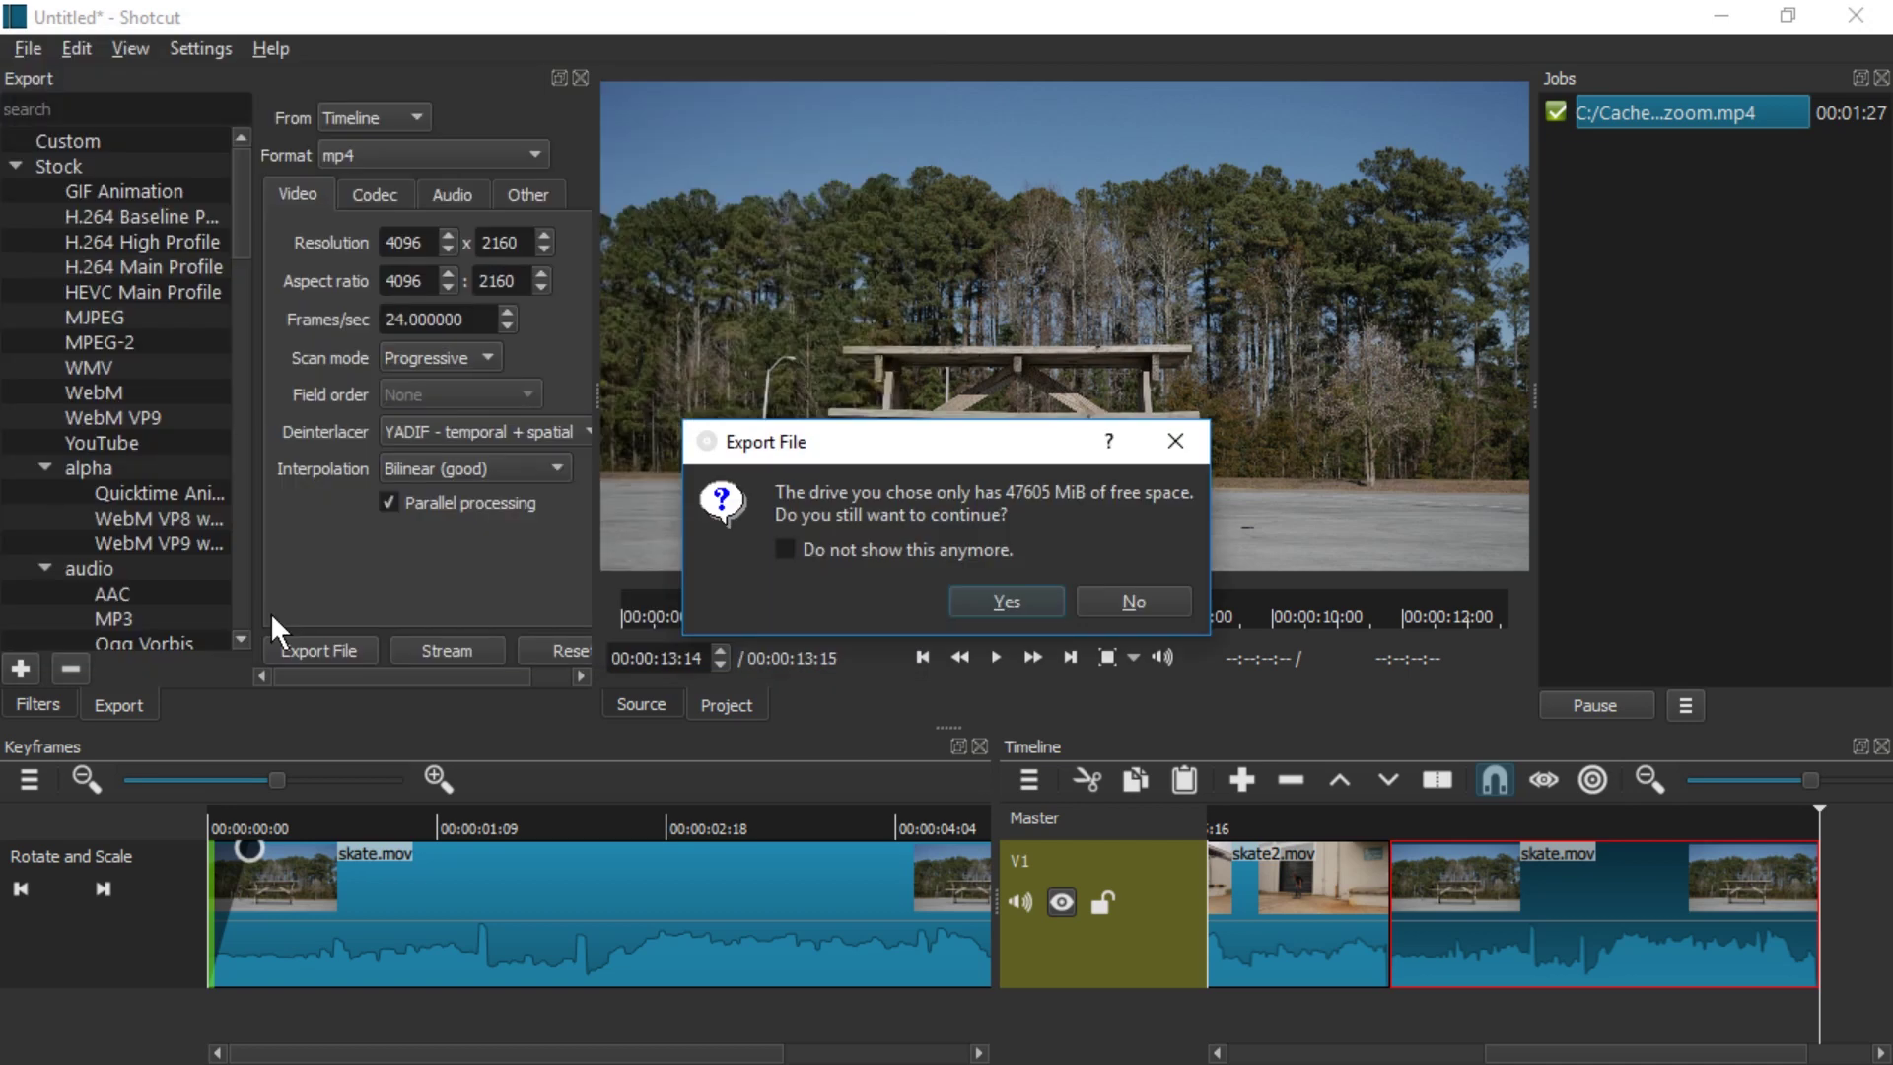